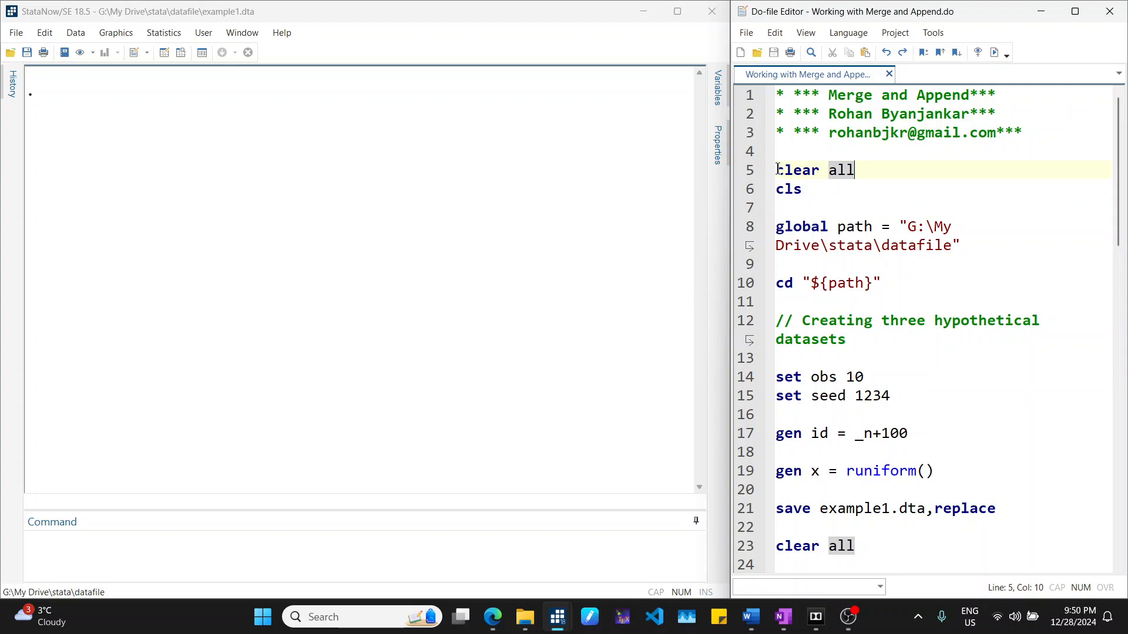
- Select the do-file code from clear all through saving example3.dta and execute it to create the three example datasets
{"action": "left_click_drag", "start_coordinate": [774, 170], "coordinate": [959, 287]}
{"action": "scroll", "coordinate": [960, 288], "scroll_direction": "down", "scroll_amount": 1}
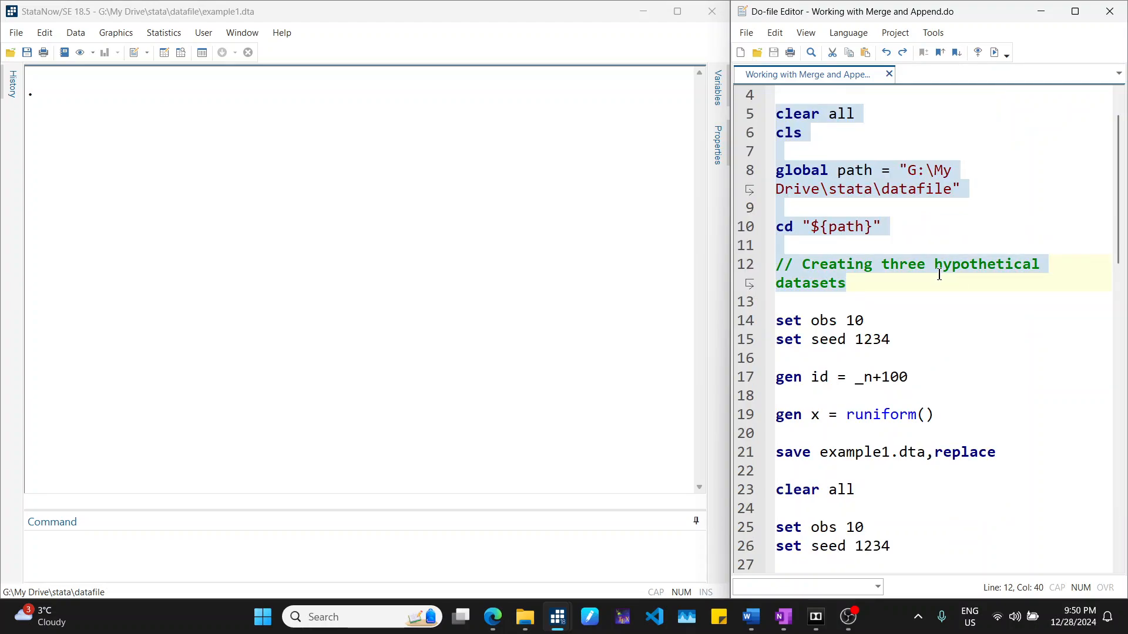
{"action": "left_click_drag", "start_coordinate": [938, 275], "coordinate": [945, 341]}
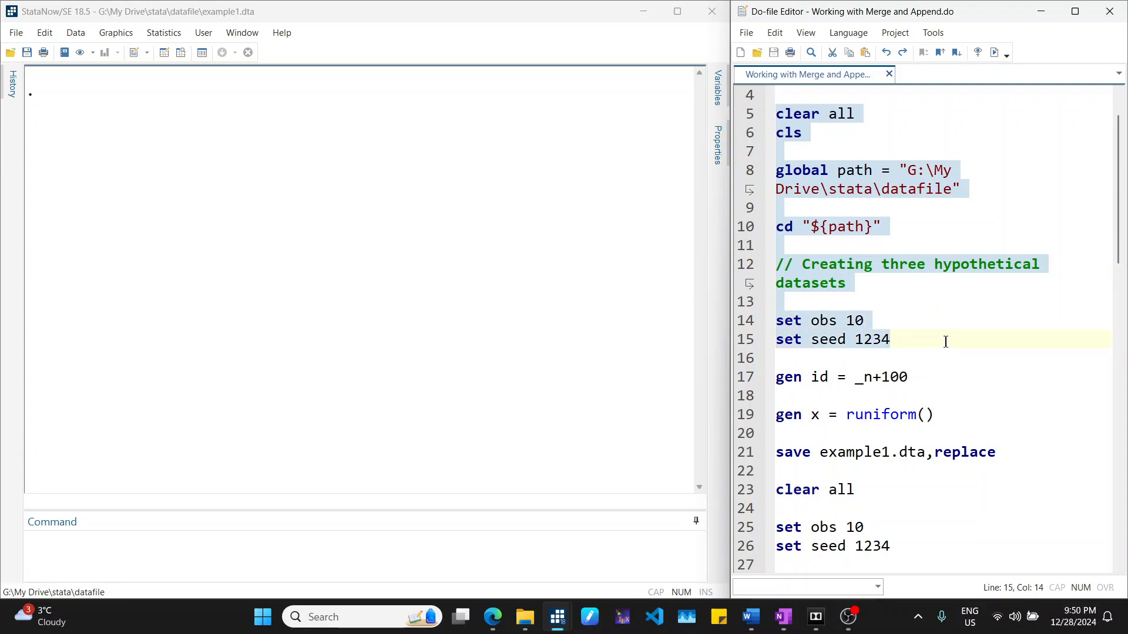
{"action": "scroll", "coordinate": [944, 338], "scroll_direction": "down", "scroll_amount": 4}
{"action": "left_click_drag", "start_coordinate": [946, 342], "coordinate": [997, 353]}
{"action": "scroll", "coordinate": [907, 244], "scroll_direction": "down", "scroll_amount": 1}
{"action": "scroll", "coordinate": [907, 320], "scroll_direction": "down", "scroll_amount": 3}
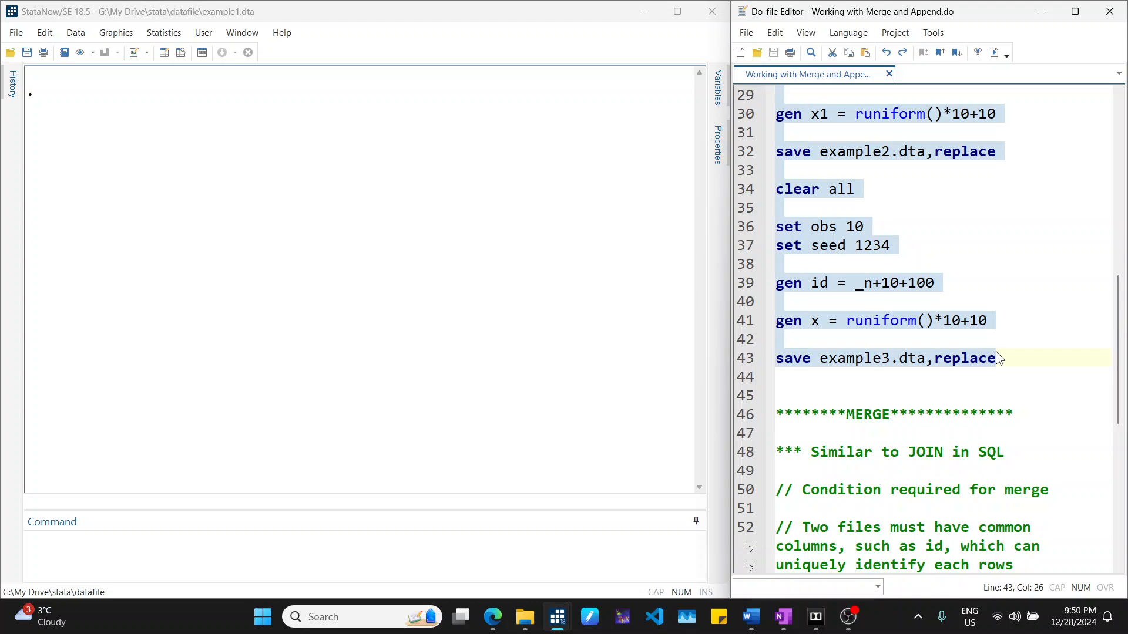
{"action": "left_click", "coordinate": [993, 54]}
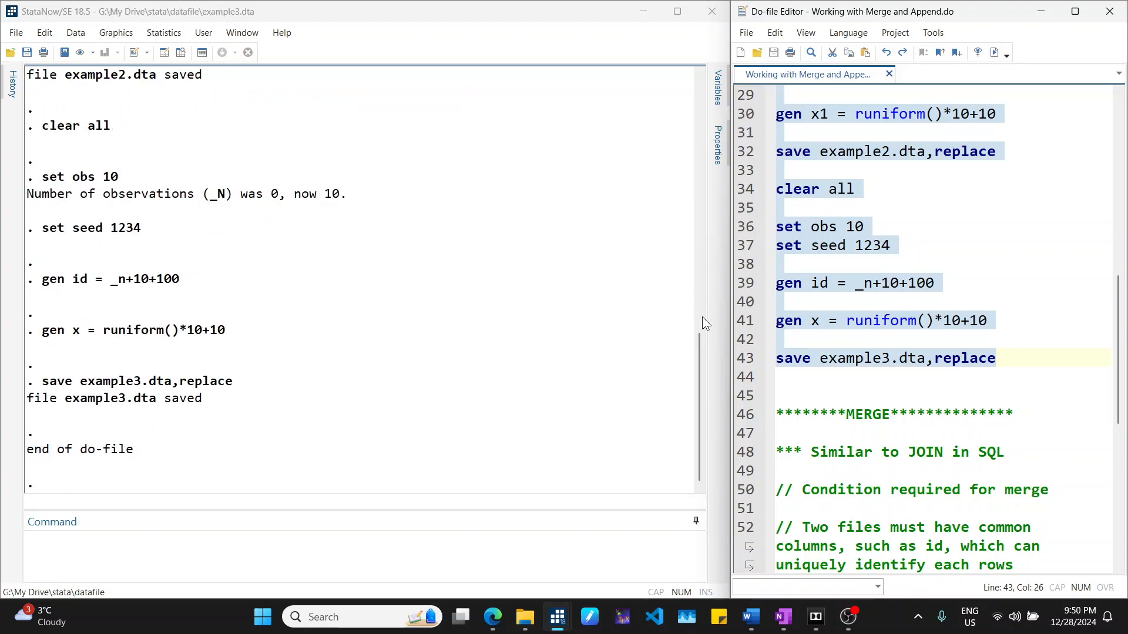
{"action": "left_click", "coordinate": [1015, 358]}
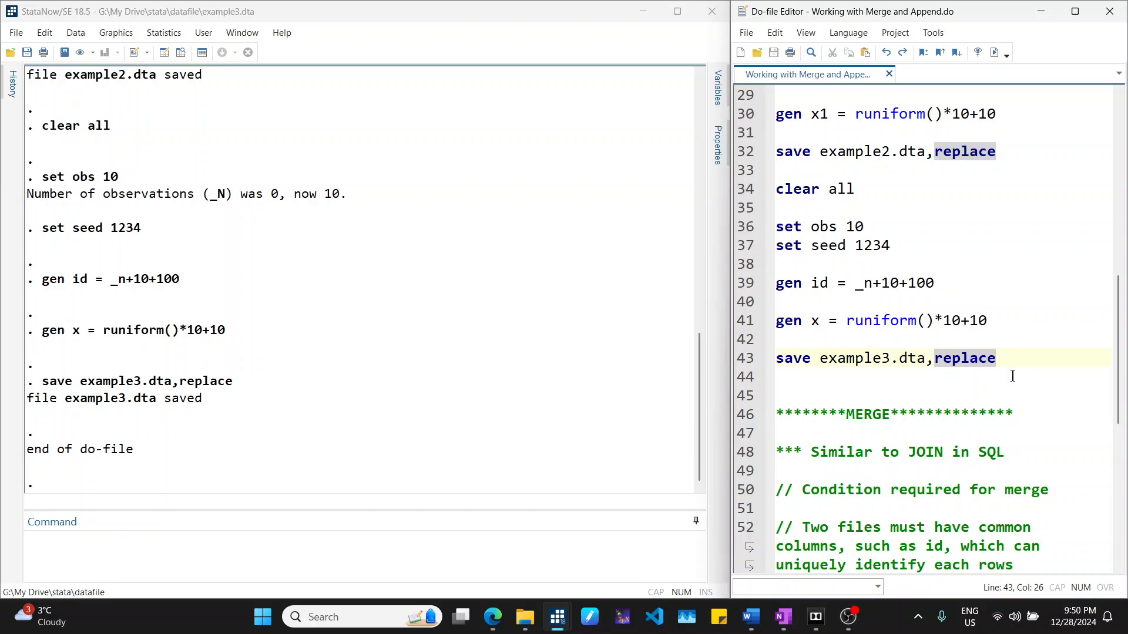
{"action": "scroll", "coordinate": [1010, 372], "scroll_direction": "down", "scroll_amount": 1}
{"action": "left_click", "coordinate": [815, 327]}
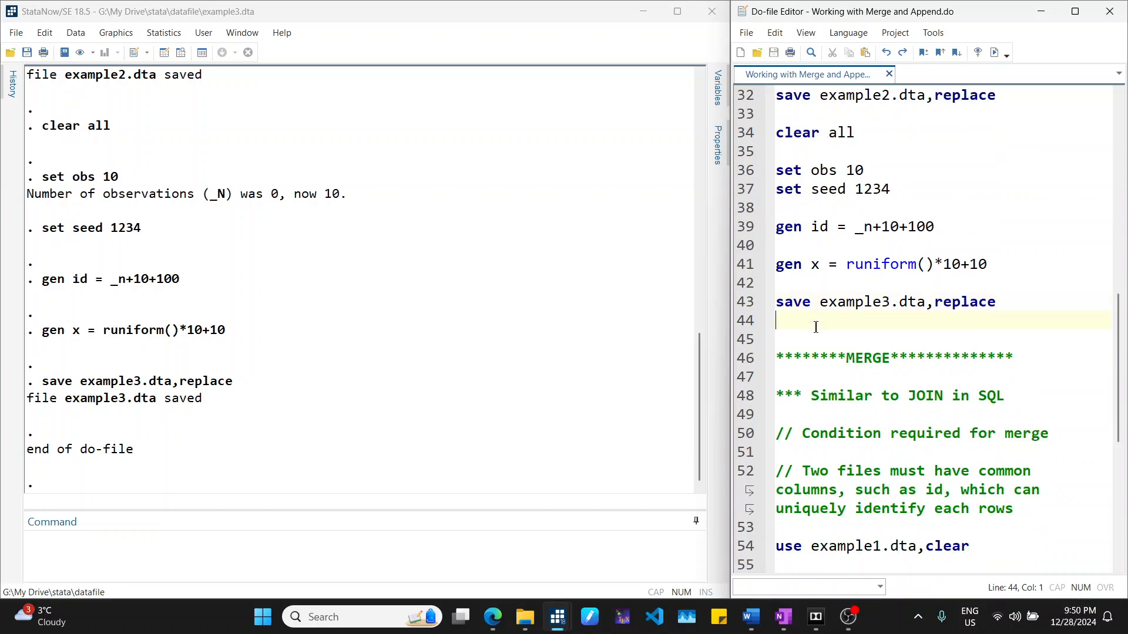
- Load example1 with the clear option and open it in the Data Editor browser
{"action": "left_click", "coordinate": [435, 548]}
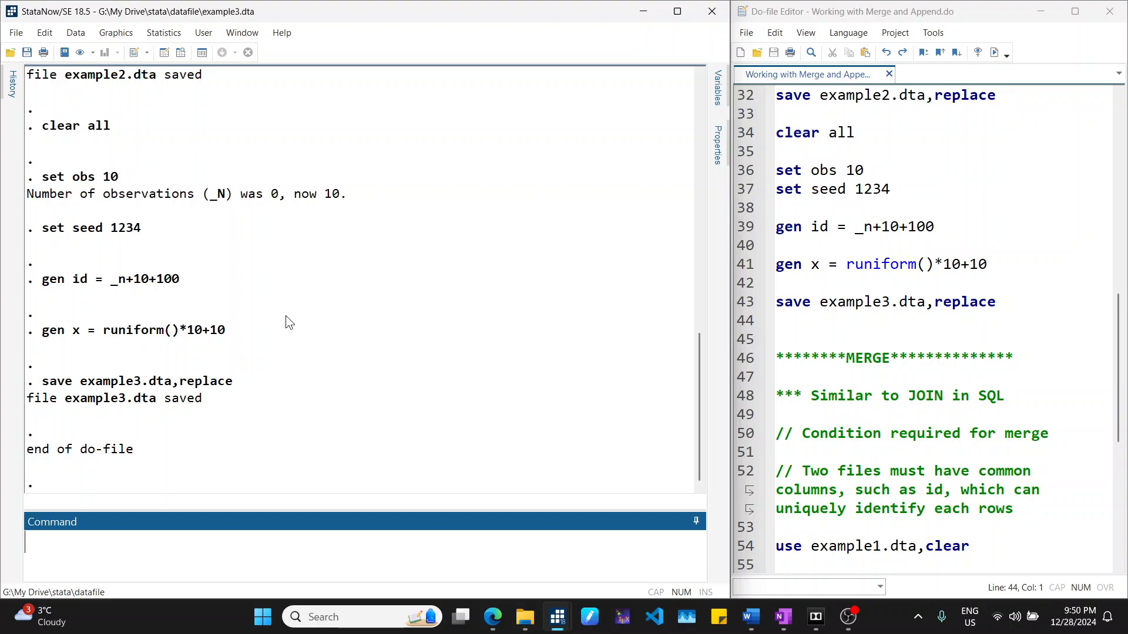
{"action": "type", "text": "use examp"}
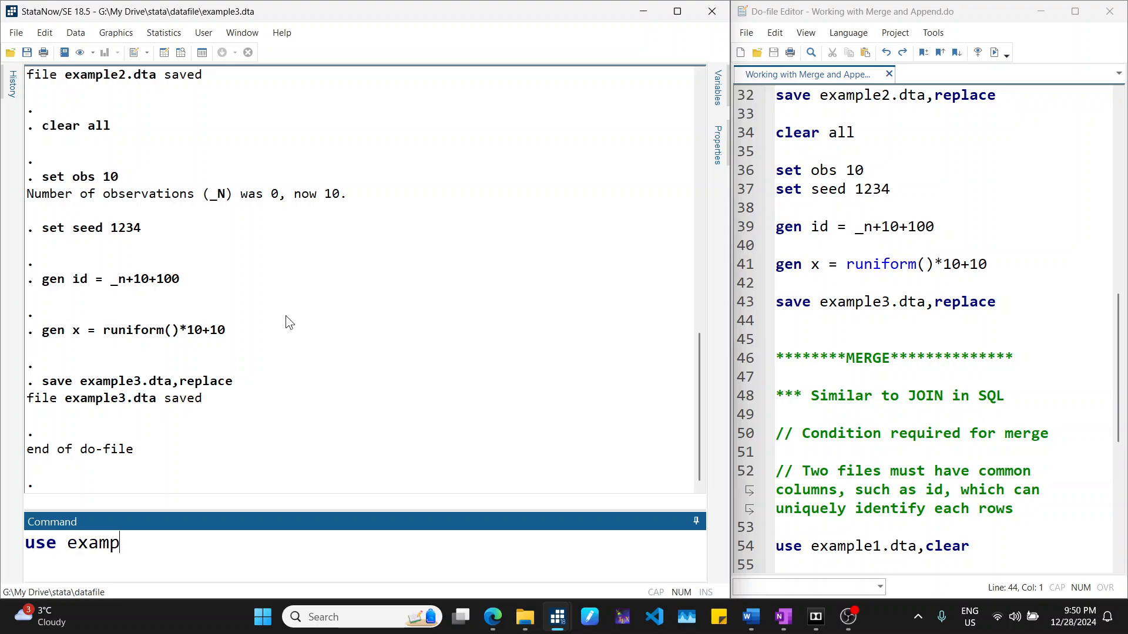
{"action": "type", "text": "le1,clear"}
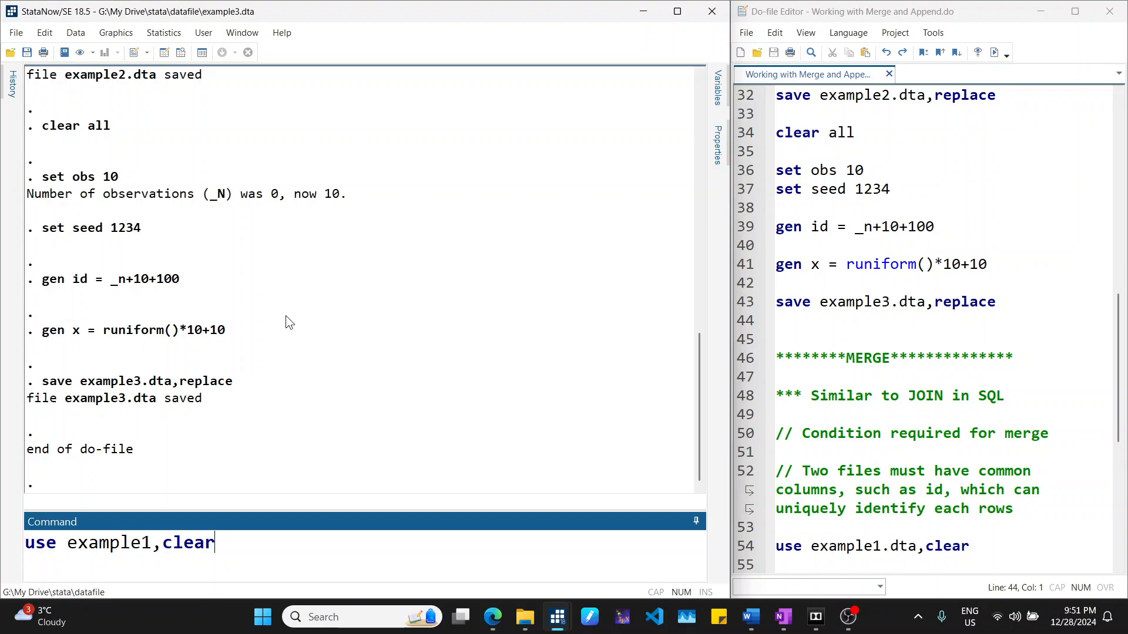
{"action": "key", "text": "Return"}
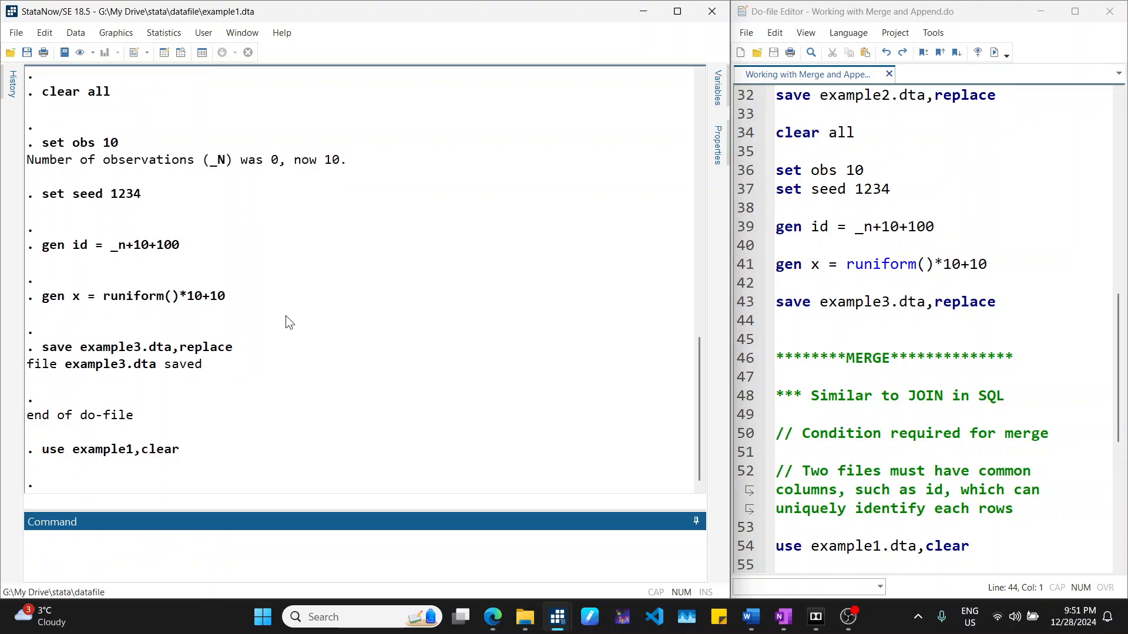
{"action": "type", "text": "br"}
{"action": "key", "text": "Return"}
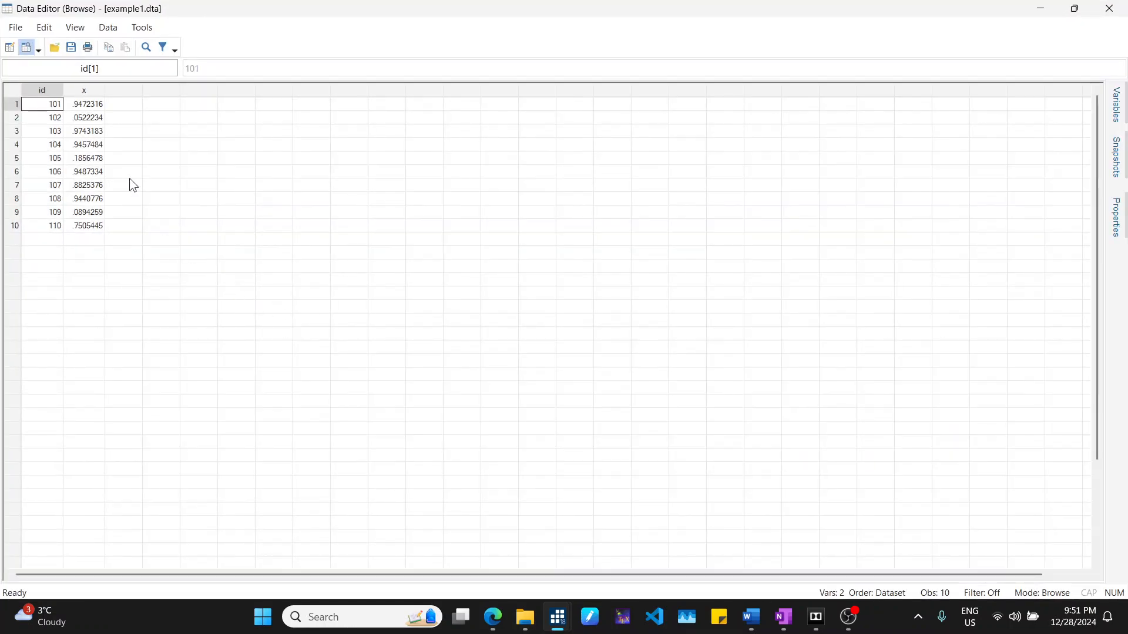
- Examine the id and x columns of example1, then close the Data Editor
{"action": "left_click", "coordinate": [92, 93]}
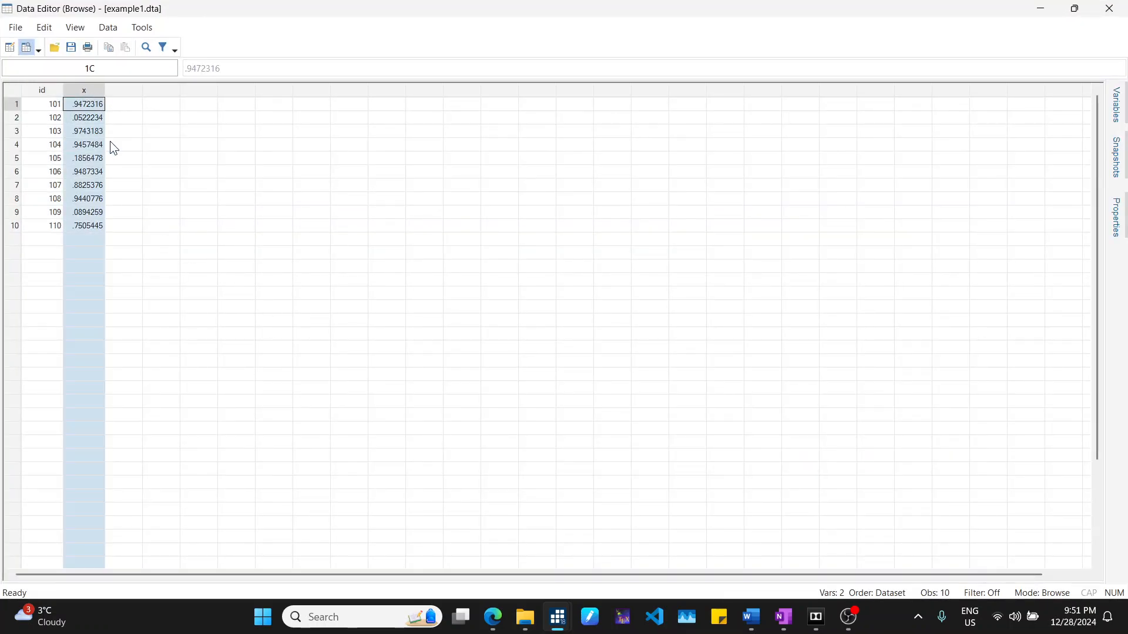
{"action": "left_click_drag", "start_coordinate": [47, 104], "coordinate": [46, 231]}
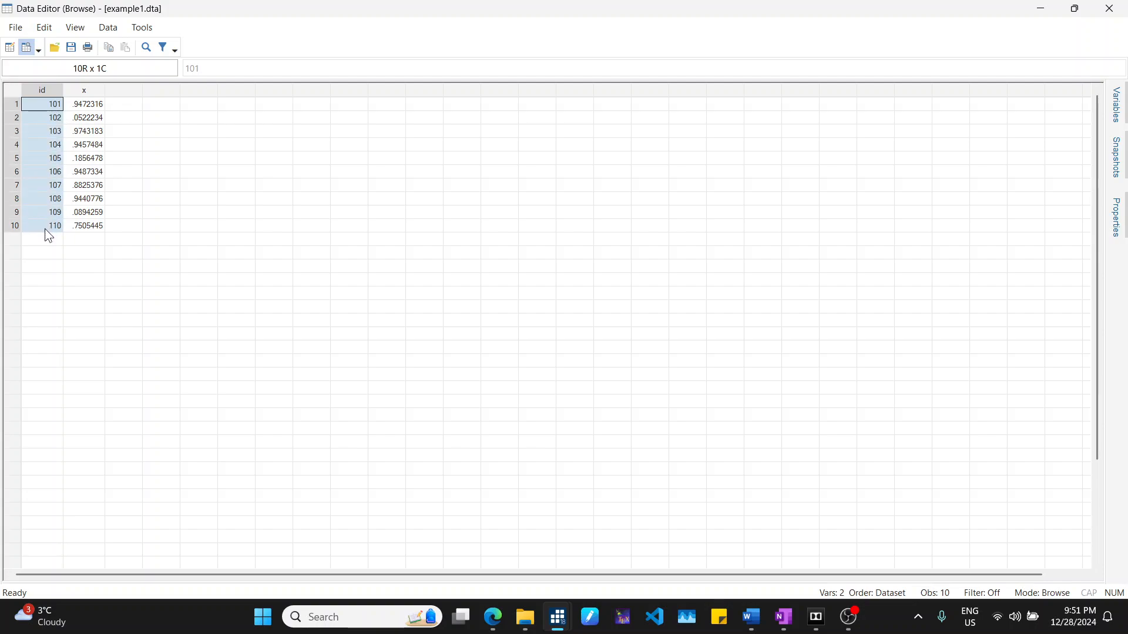
{"action": "left_click_drag", "start_coordinate": [88, 105], "coordinate": [84, 227]}
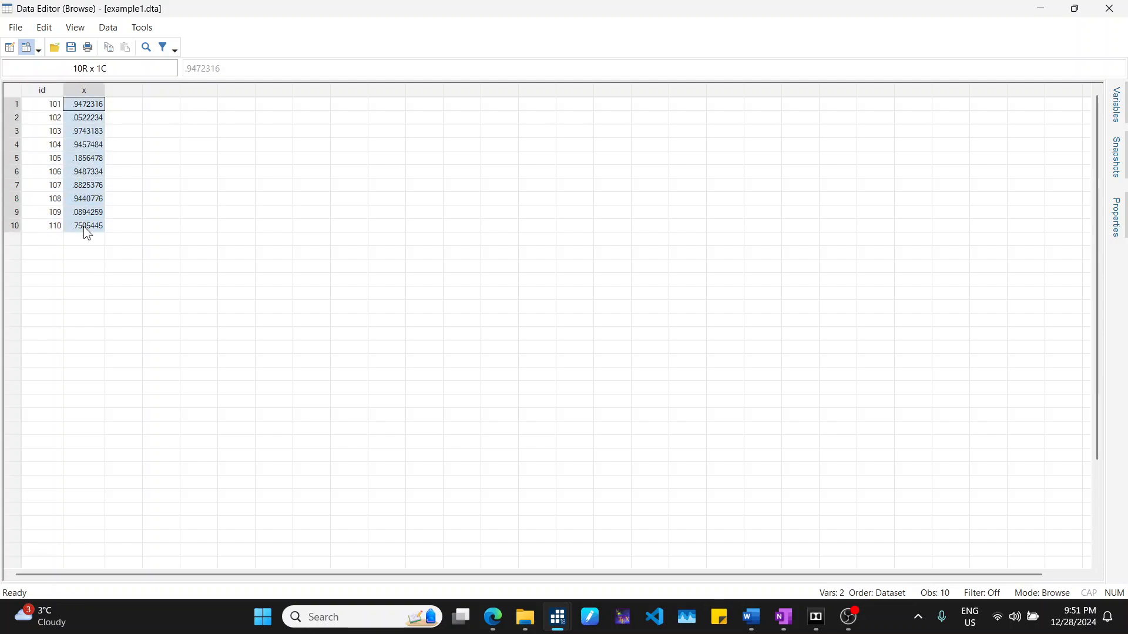
{"action": "left_click", "coordinate": [87, 93]}
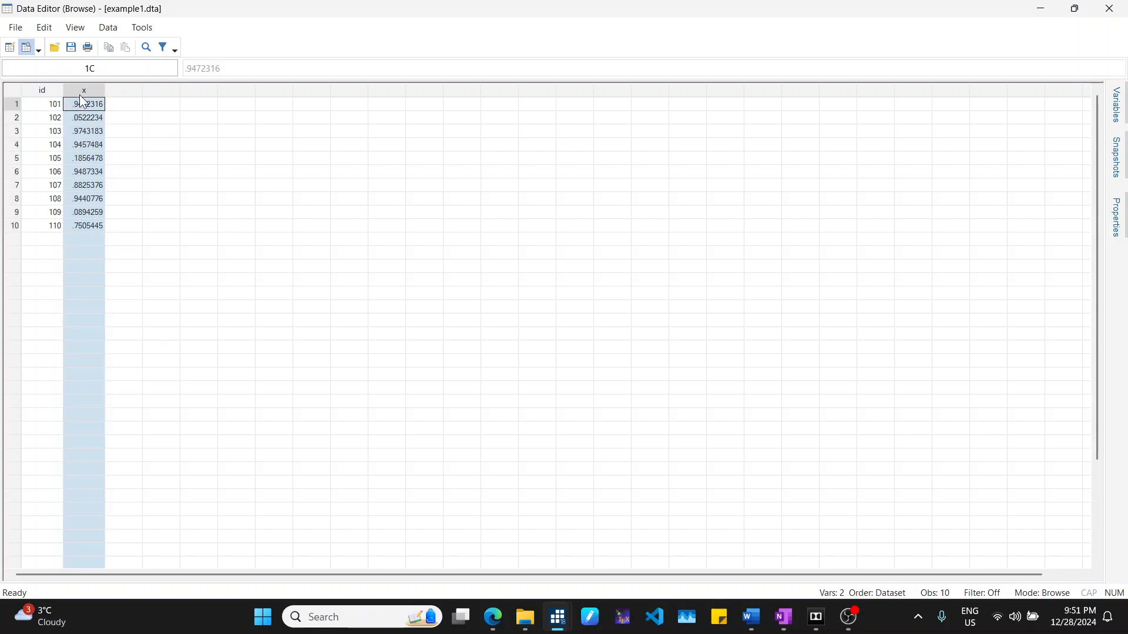
{"action": "left_click", "coordinate": [50, 94]}
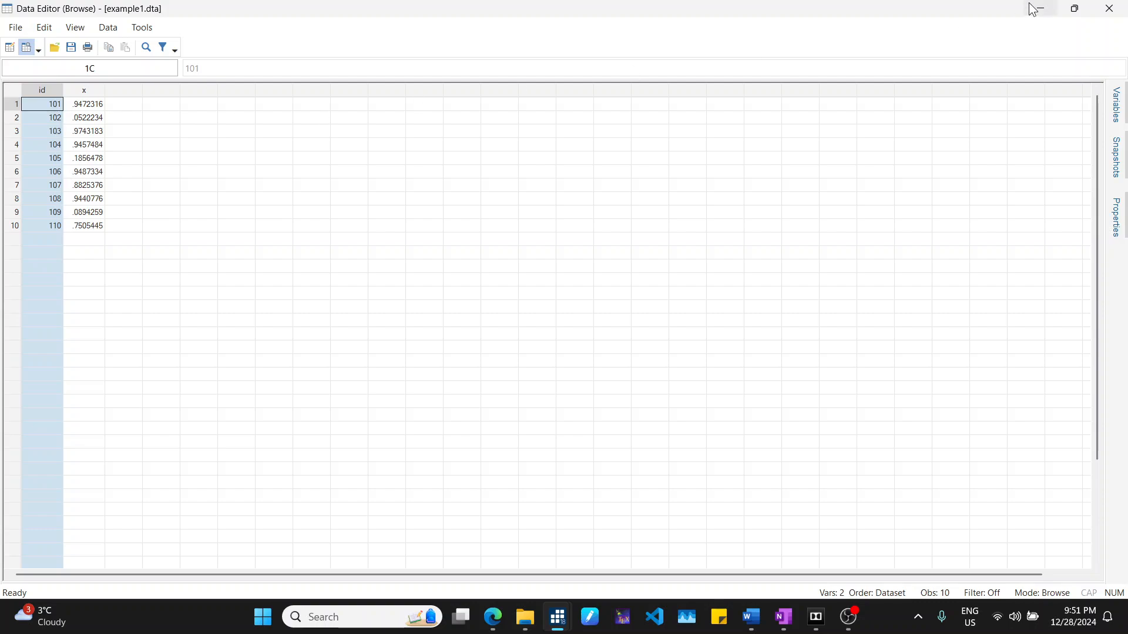
{"action": "left_click", "coordinate": [1107, 8]}
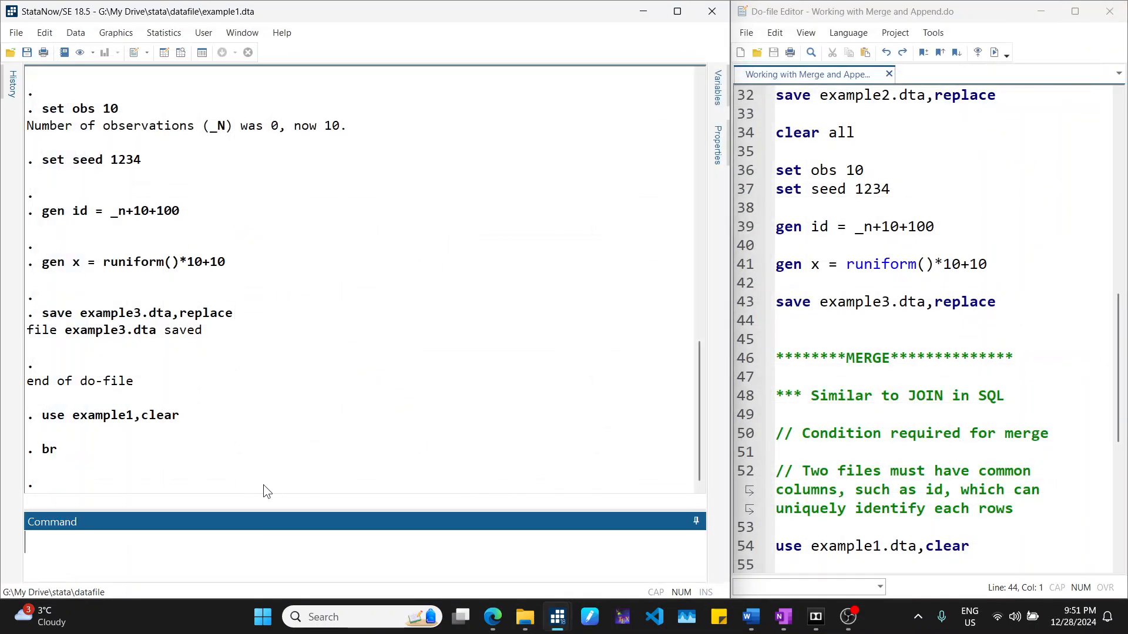
- Load example2 with the clear option and open it in the Data Editor browser
{"action": "type", "text": "use example2,"}
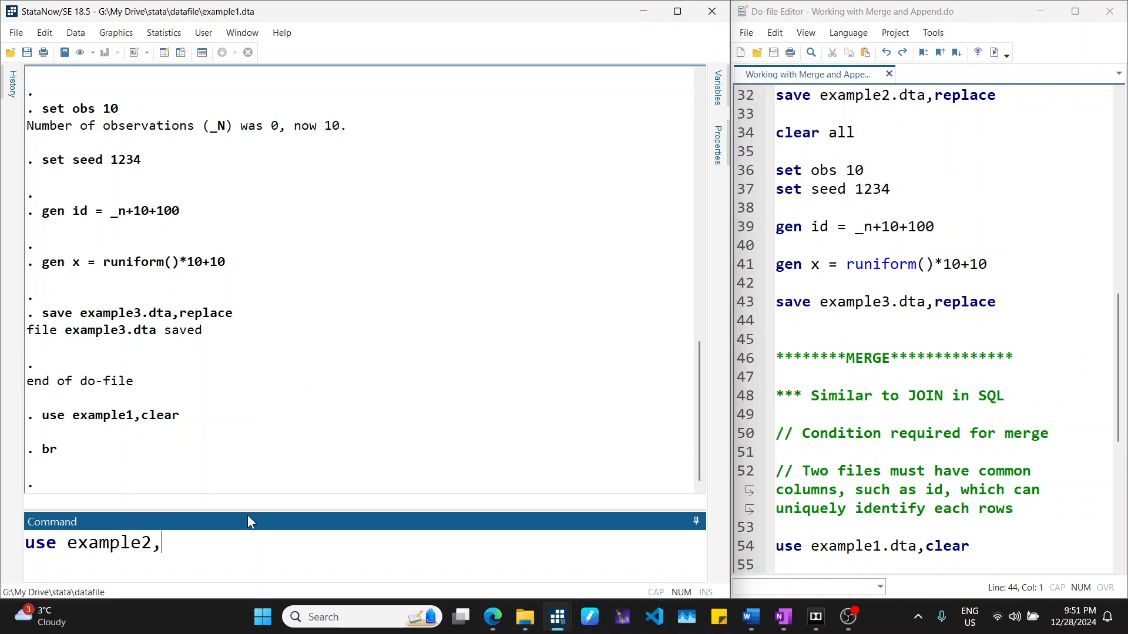
{"action": "type", "text": "clear"}
{"action": "key", "text": "Return"}
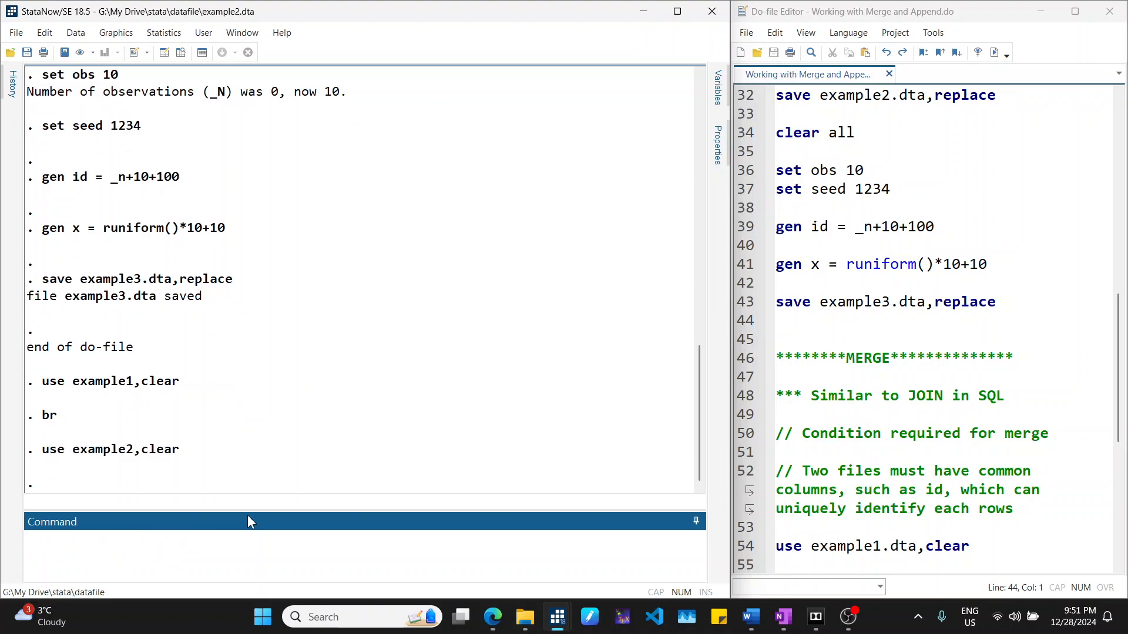
{"action": "type", "text": "br"}
{"action": "key", "text": "Return"}
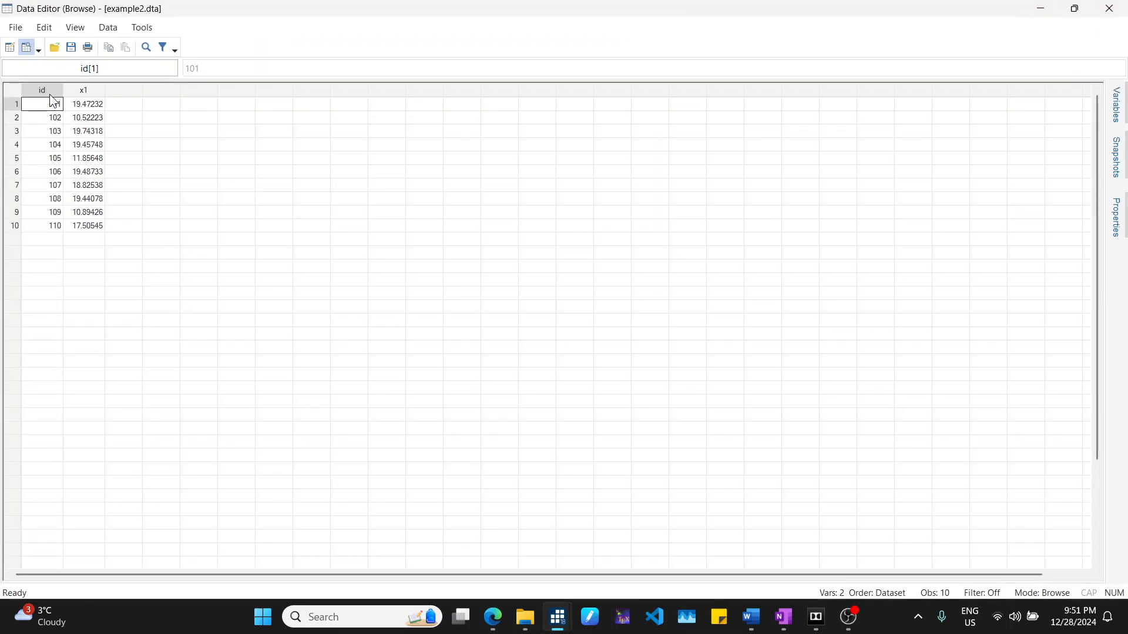
- Examine the id and x1 columns of example2, then close the Data Editor
{"action": "left_click", "coordinate": [97, 95]}
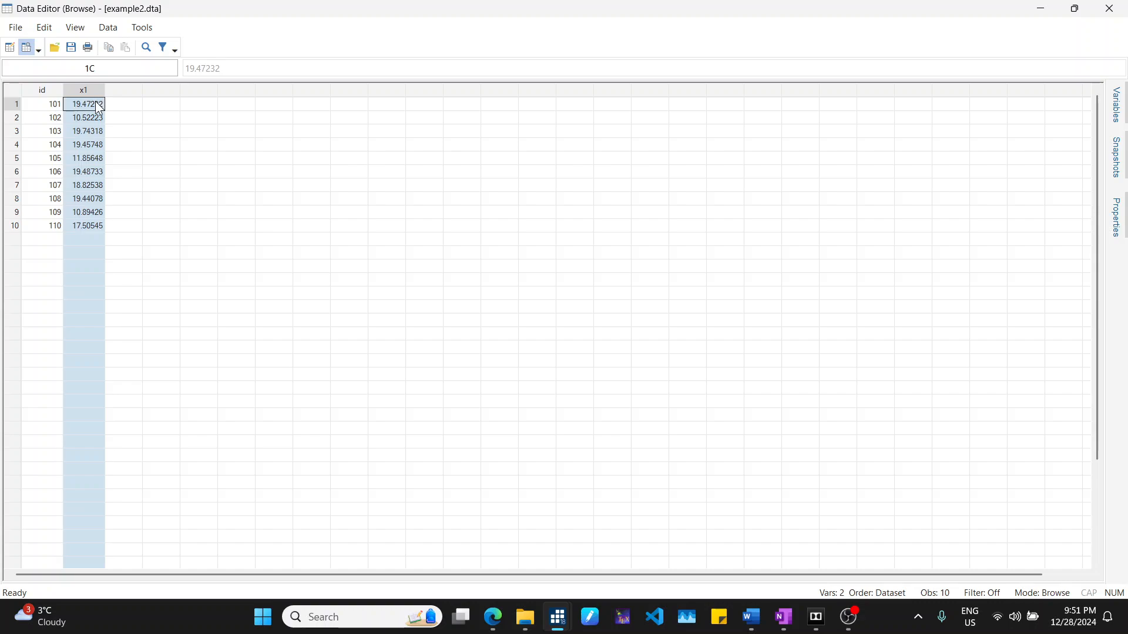
{"action": "left_click_drag", "start_coordinate": [93, 105], "coordinate": [87, 219]}
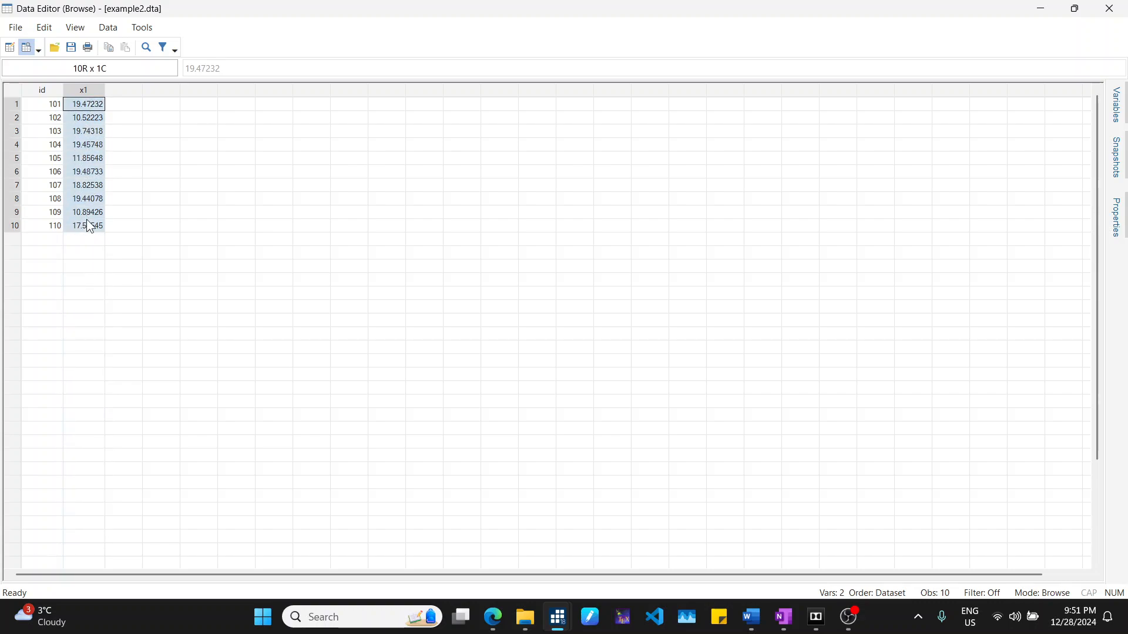
{"action": "left_click", "coordinate": [96, 90]}
{"action": "left_click", "coordinate": [51, 89]}
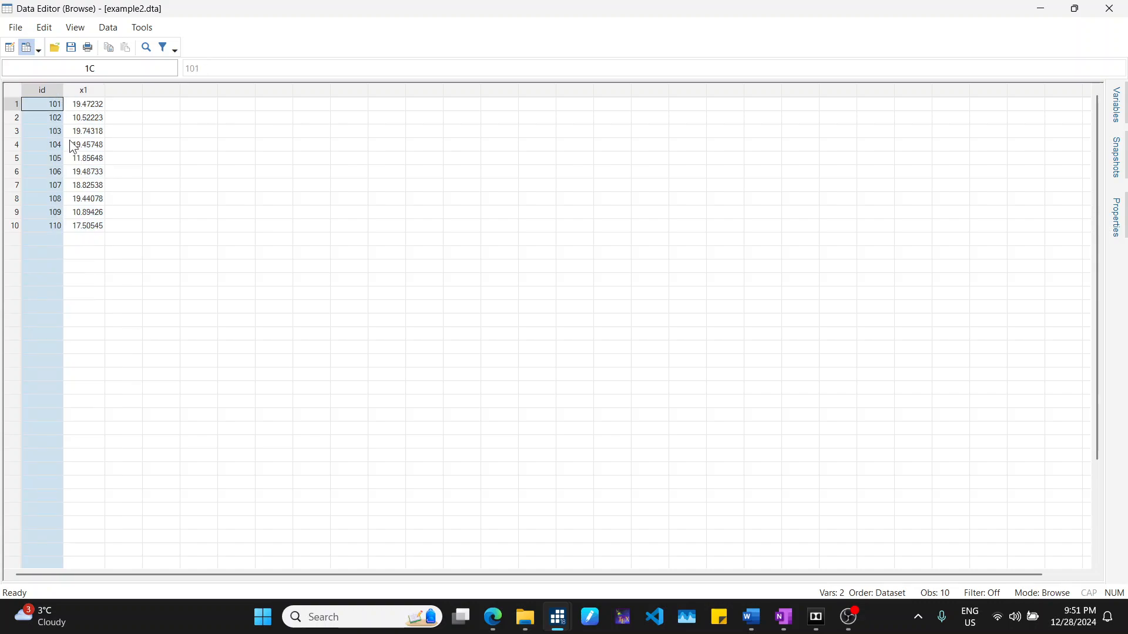
{"action": "left_click_drag", "start_coordinate": [56, 108], "coordinate": [42, 226]}
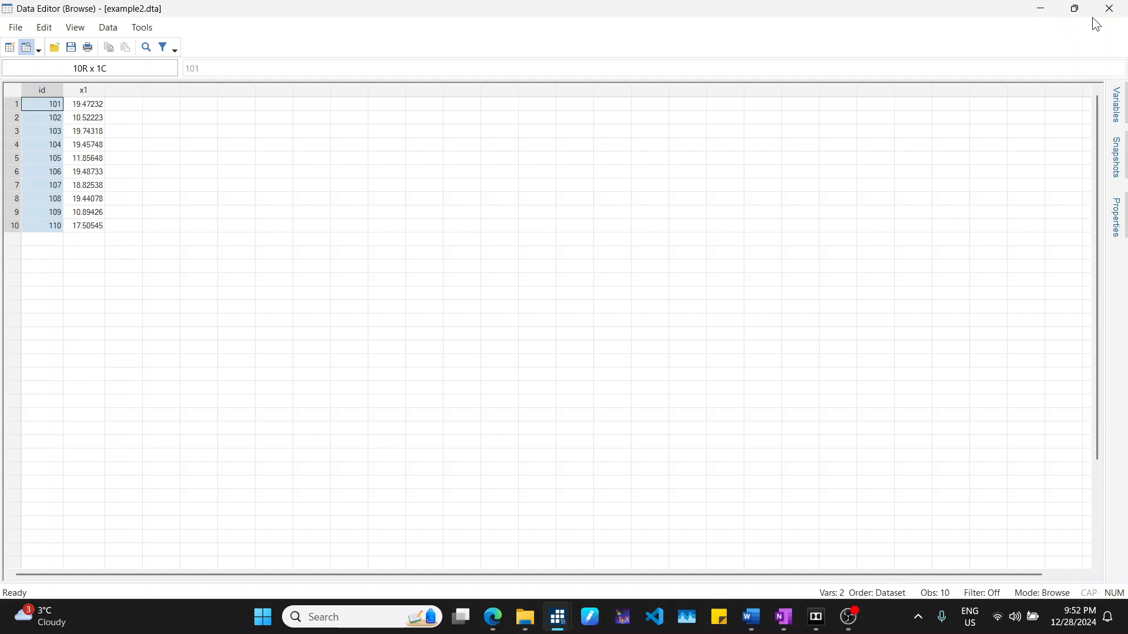
{"action": "left_click", "coordinate": [1109, 8]}
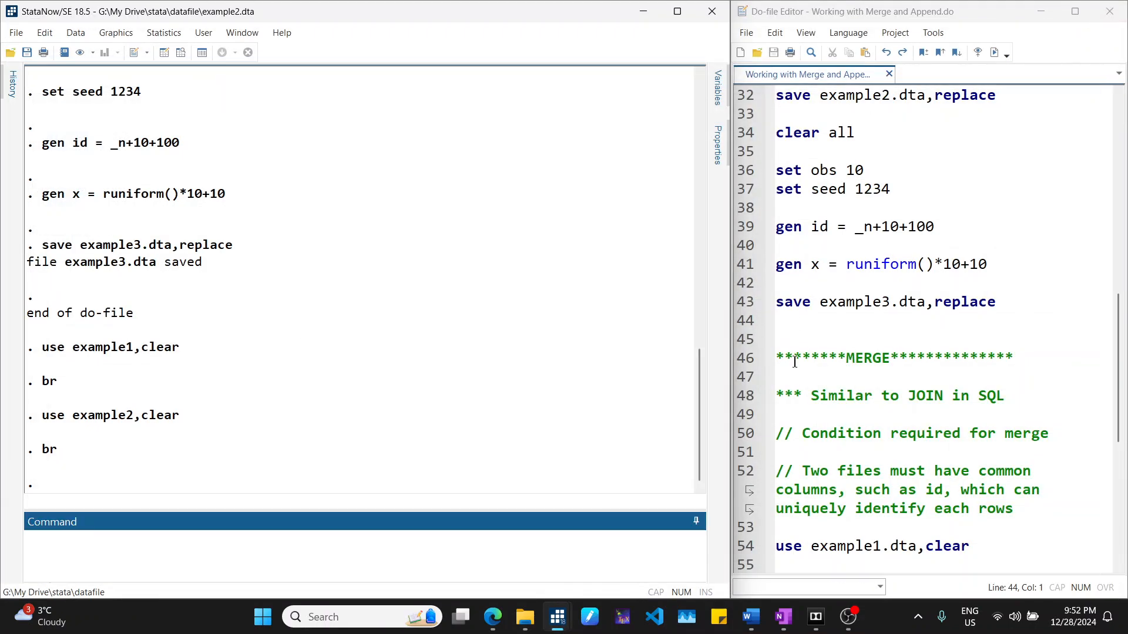
- In the MERGE section's condition comment, change "columns" to "column(s)"
{"action": "double_click", "coordinate": [888, 358]}
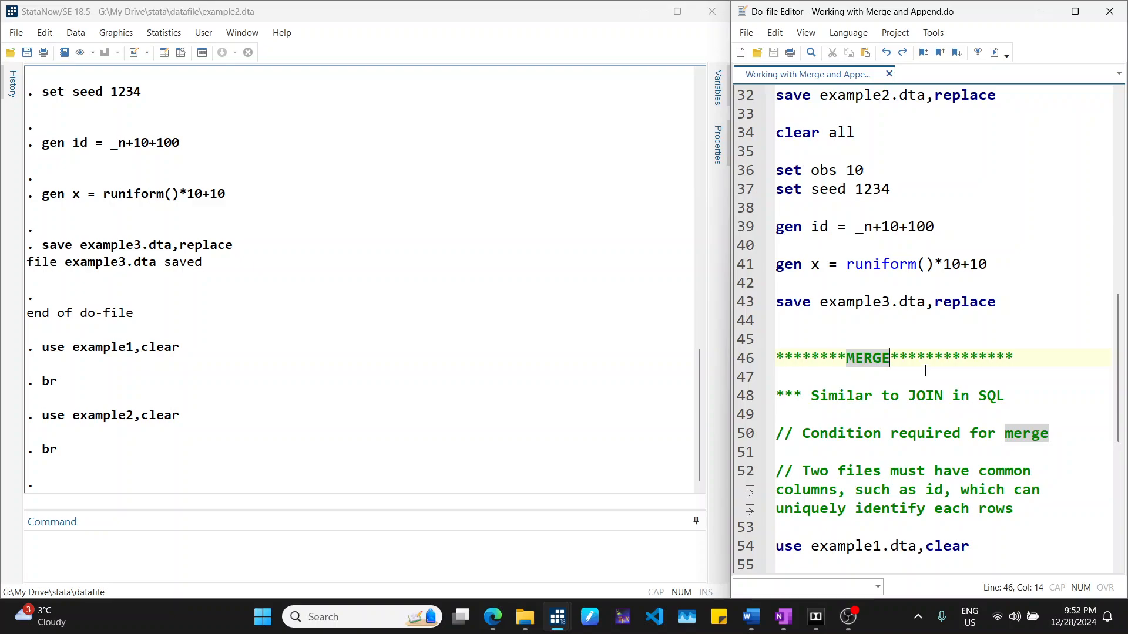
{"action": "scroll", "coordinate": [925, 370], "scroll_direction": "down", "scroll_amount": 1}
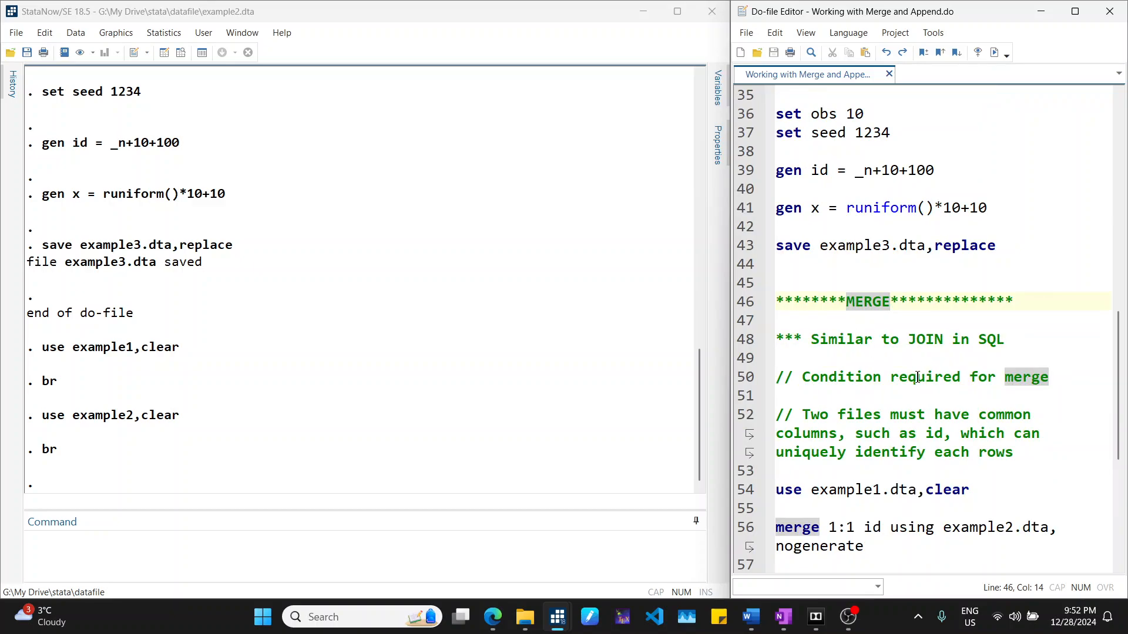
{"action": "left_click_drag", "start_coordinate": [811, 339], "coordinate": [1007, 334]}
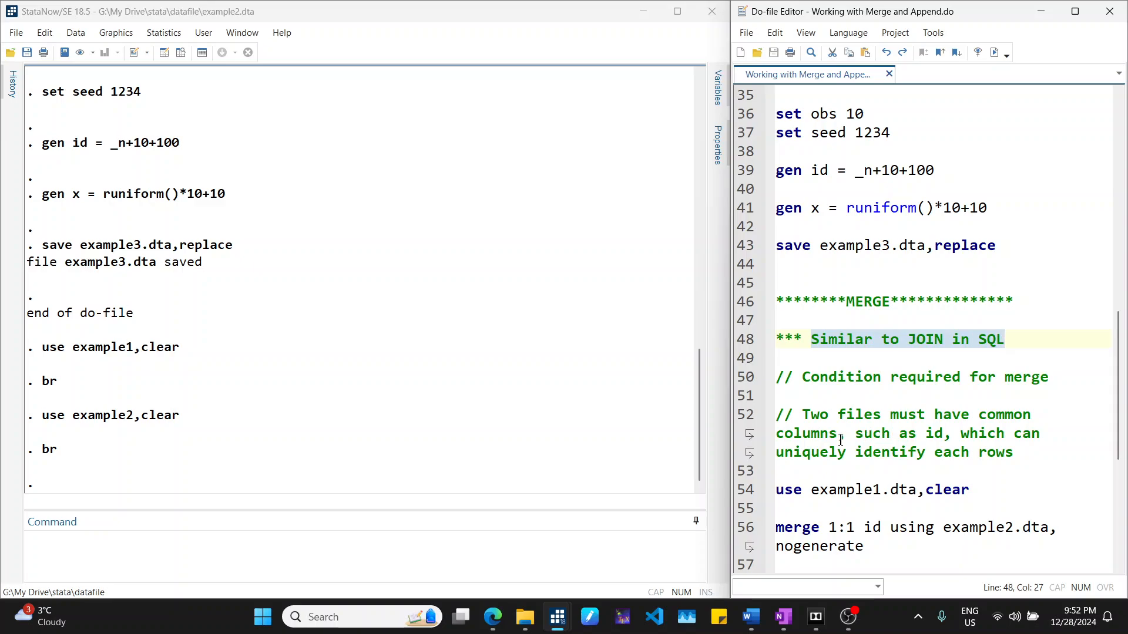
{"action": "left_click", "coordinate": [821, 435]}
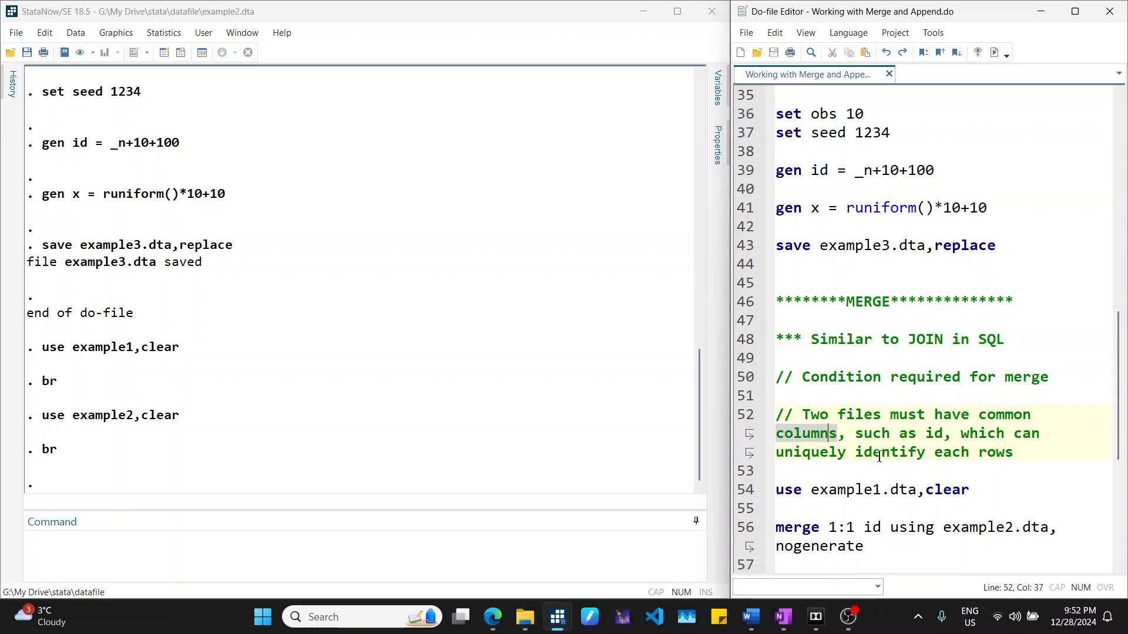
{"action": "key", "text": "Right"}
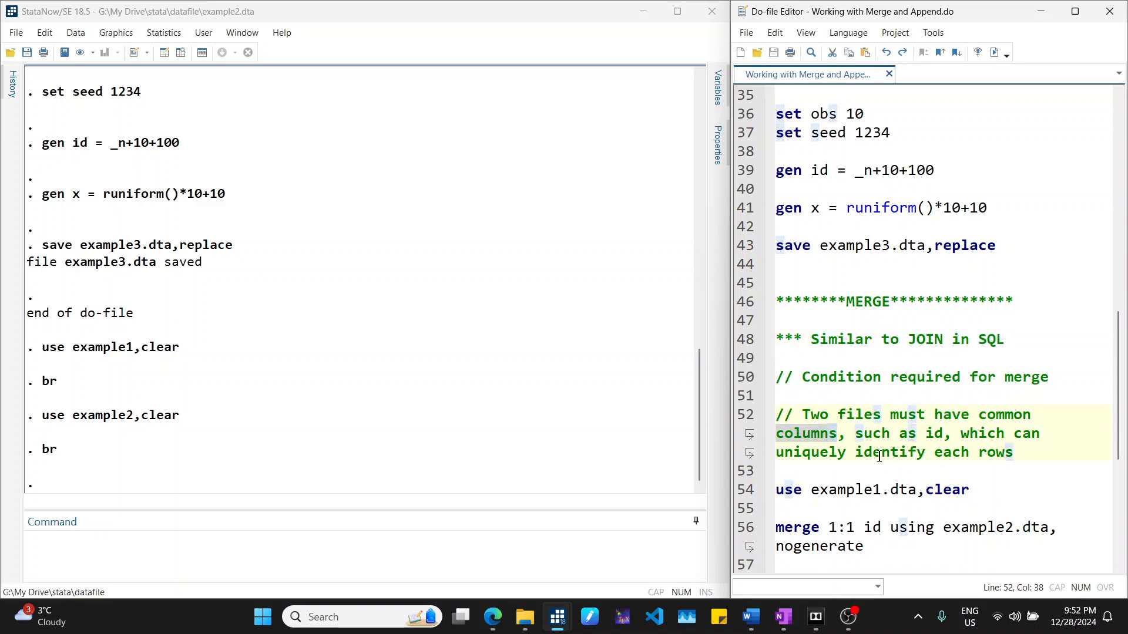
{"action": "type", "text": "(s"}
{"action": "left_click", "coordinate": [1004, 435]}
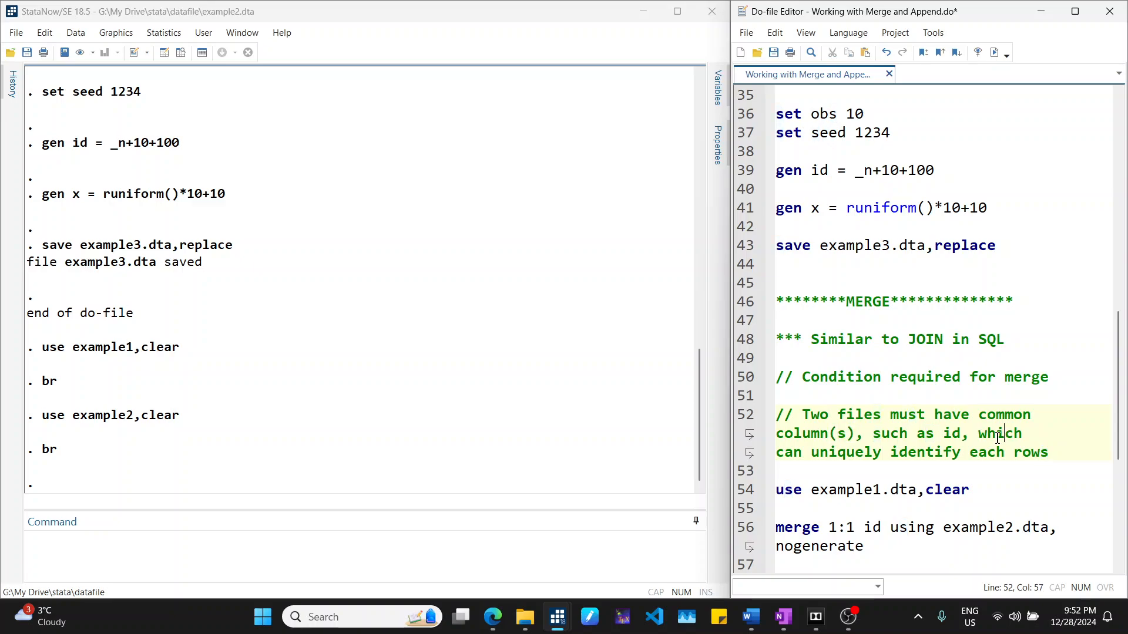
{"action": "left_click", "coordinate": [1085, 451]}
{"action": "left_click_drag", "start_coordinate": [1064, 453], "coordinate": [751, 416]}
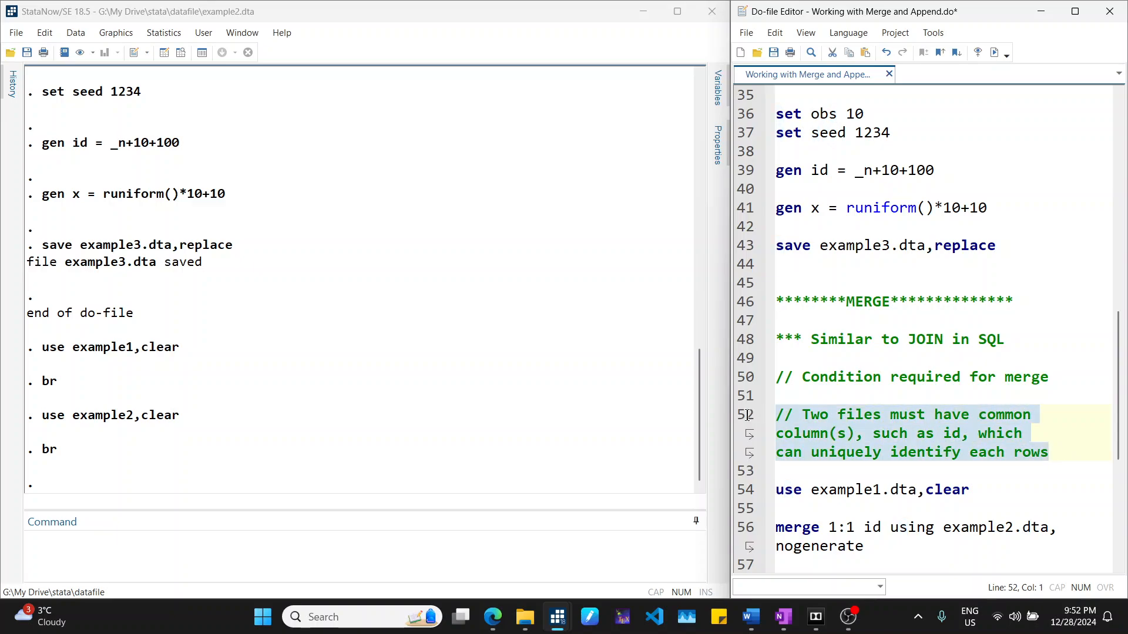
{"action": "left_click", "coordinate": [904, 418]}
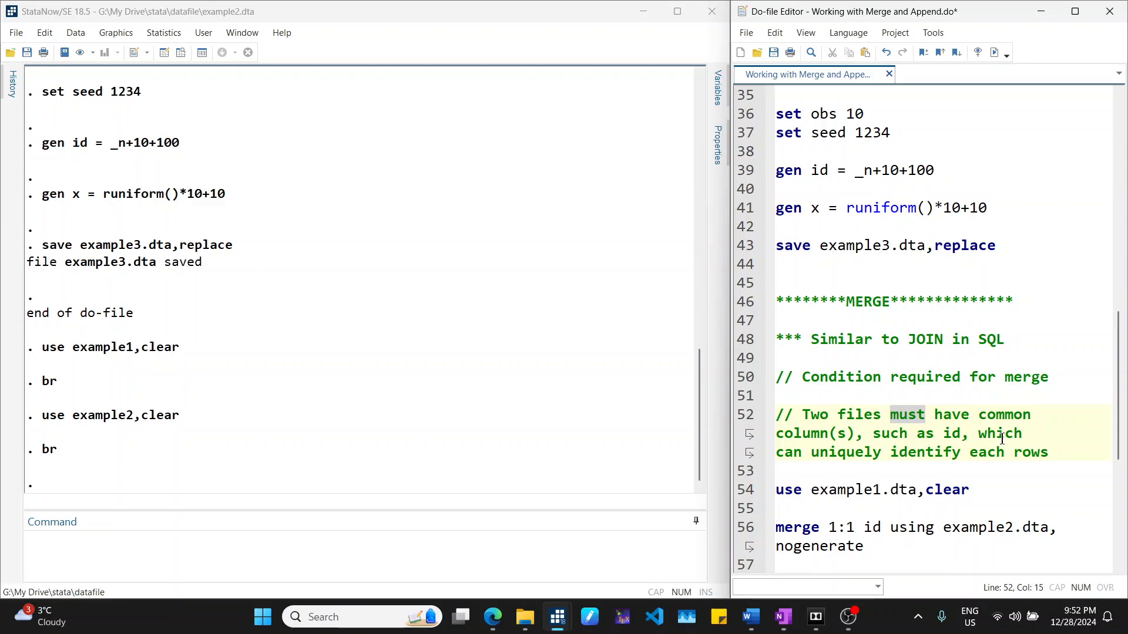
- Switch to the Merge notes page in OneNote
{"action": "mouse_move", "coordinate": [785, 616]}
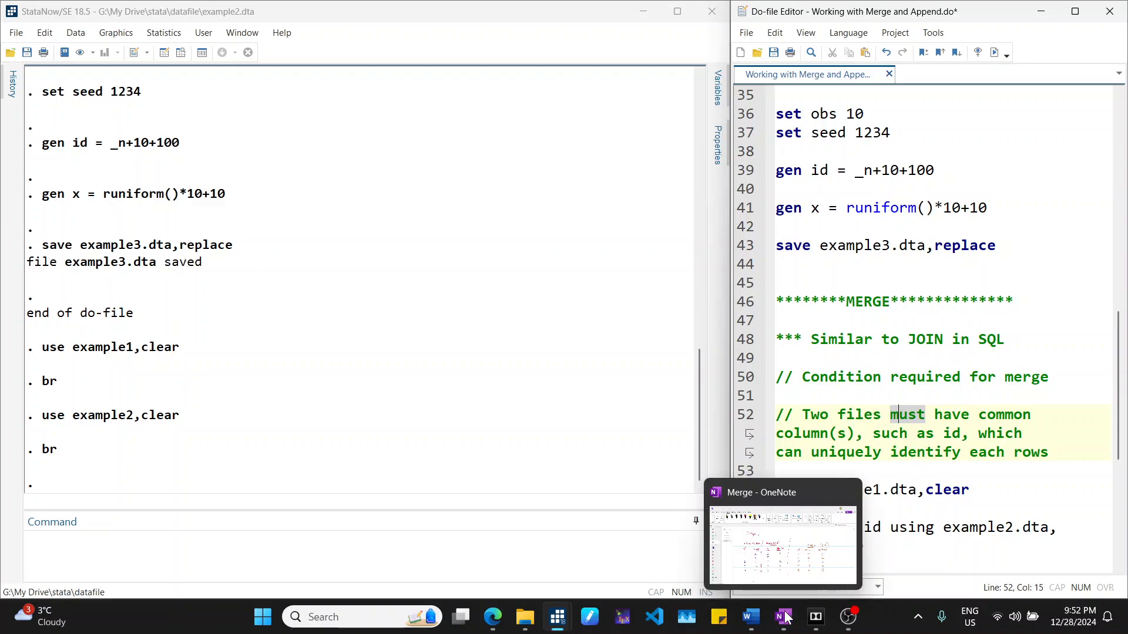
{"action": "left_click", "coordinate": [770, 567]}
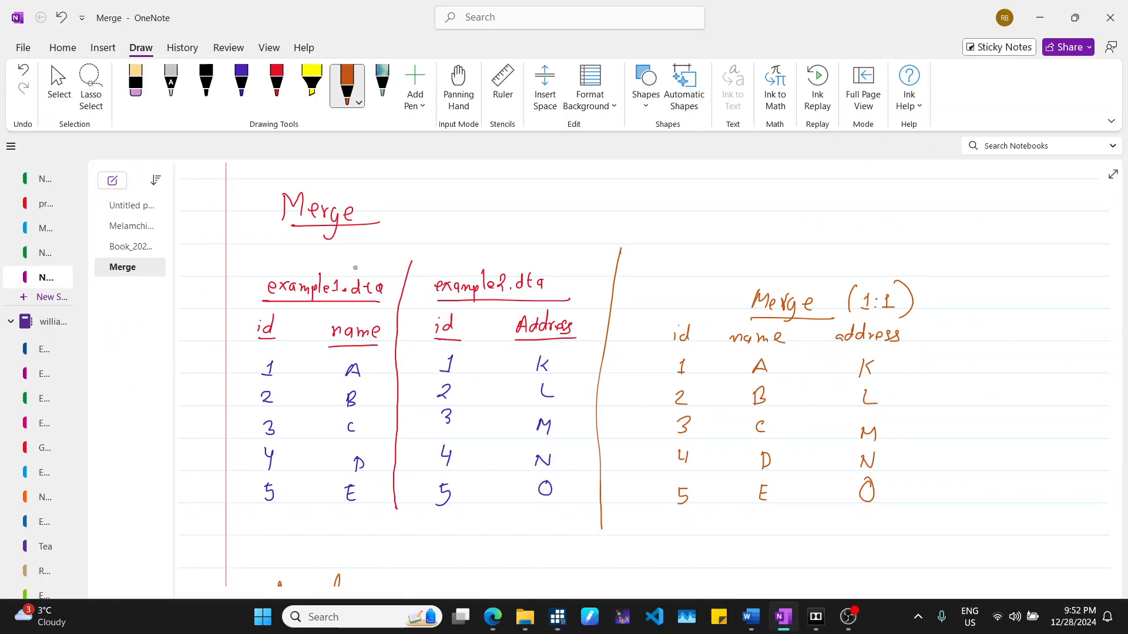
- Annotate example1.dta as "file 1" and example2.dta as "file2" with red ink arrows on the Merge notes page
{"action": "scroll", "coordinate": [324, 245], "scroll_direction": "down", "scroll_amount": 2}
{"action": "scroll", "coordinate": [305, 245], "scroll_direction": "up", "scroll_amount": 2}
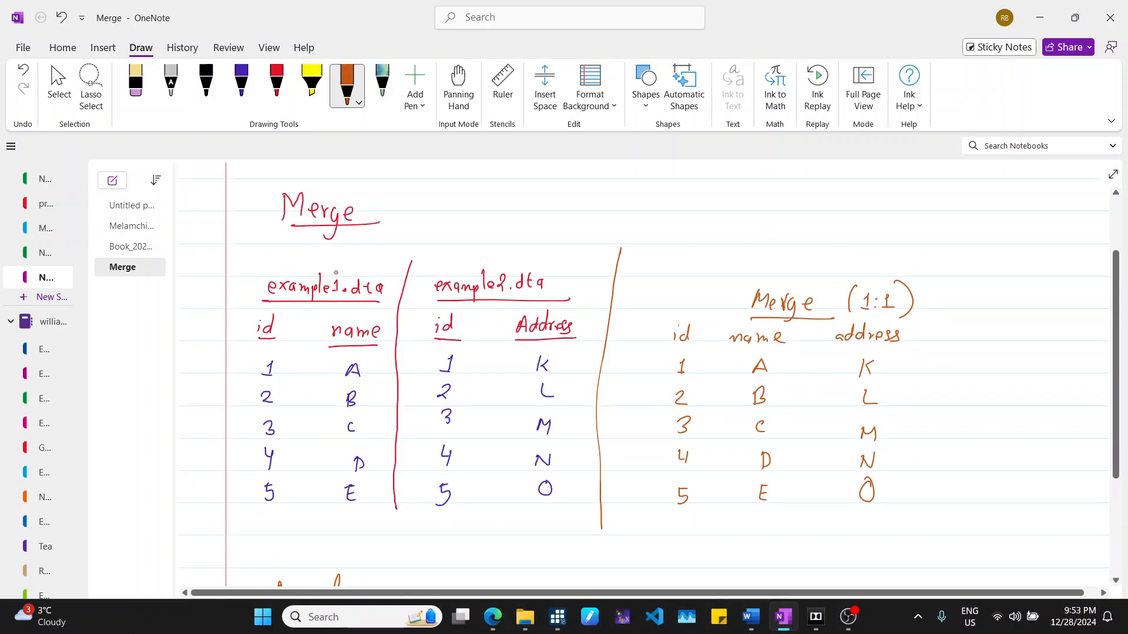
{"action": "mouse_move", "coordinate": [335, 269]}
{"action": "left_mouse_down"}
{"action": "mouse_move", "coordinate": [407, 212]}
{"action": "mouse_move", "coordinate": [423, 222]}
{"action": "mouse_move", "coordinate": [437, 208]}
{"action": "left_mouse_up"}
{"action": "left_click", "coordinate": [432, 197]}
{"action": "left_click_drag", "start_coordinate": [439, 205], "coordinate": [443, 215]}
{"action": "left_click_drag", "start_coordinate": [488, 260], "coordinate": [544, 218]}
{"action": "mouse_move", "coordinate": [567, 187]}
{"action": "left_mouse_down"}
{"action": "mouse_move", "coordinate": [558, 219]}
{"action": "mouse_move", "coordinate": [567, 205]}
{"action": "left_mouse_up"}
{"action": "left_click_drag", "start_coordinate": [574, 185], "coordinate": [588, 200]}
{"action": "left_click_drag", "start_coordinate": [593, 189], "coordinate": [610, 203]}
{"action": "left_click_drag", "start_coordinate": [464, 192], "coordinate": [465, 208]}
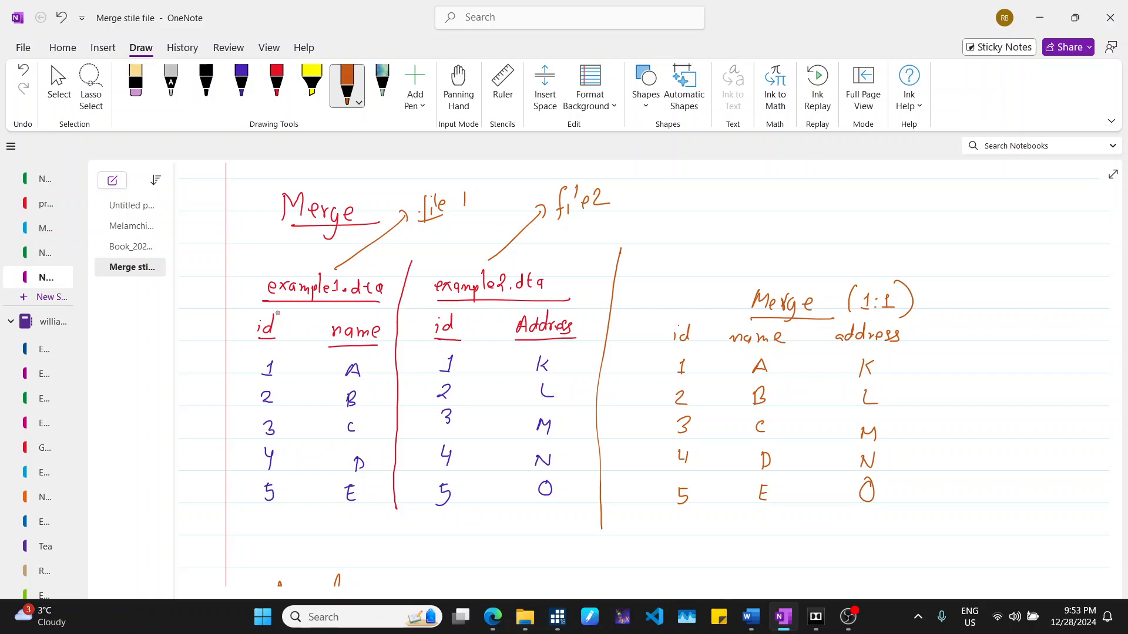
- Circle the id heading of example1 and replace its "name" heading with "x"
{"action": "mouse_move", "coordinate": [281, 308]}
{"action": "left_mouse_down"}
{"action": "mouse_move", "coordinate": [285, 333]}
{"action": "mouse_move", "coordinate": [273, 304]}
{"action": "left_mouse_up"}
{"action": "left_click", "coordinate": [136, 85]}
{"action": "mouse_move", "coordinate": [352, 330]}
{"action": "left_mouse_down"}
{"action": "mouse_move", "coordinate": [335, 336]}
{"action": "mouse_move", "coordinate": [387, 332]}
{"action": "mouse_move", "coordinate": [345, 335]}
{"action": "left_mouse_up"}
{"action": "left_click", "coordinate": [276, 88]}
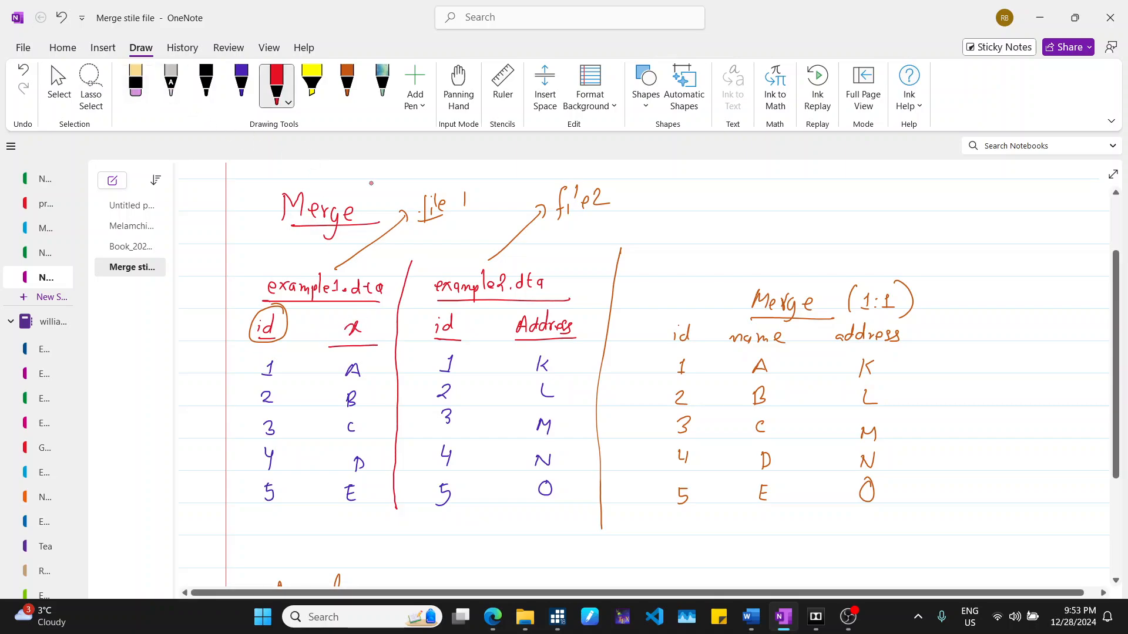
- Replace example2's "Address" heading with "X1" in blue ink
{"action": "mouse_move", "coordinate": [567, 328]}
{"action": "left_mouse_down"}
{"action": "mouse_move", "coordinate": [515, 328]}
{"action": "mouse_move", "coordinate": [569, 327]}
{"action": "mouse_move", "coordinate": [537, 334]}
{"action": "left_mouse_up"}
{"action": "left_click", "coordinate": [136, 85]}
{"action": "left_click", "coordinate": [242, 85]}
{"action": "left_click_drag", "start_coordinate": [558, 316], "coordinate": [560, 333]}
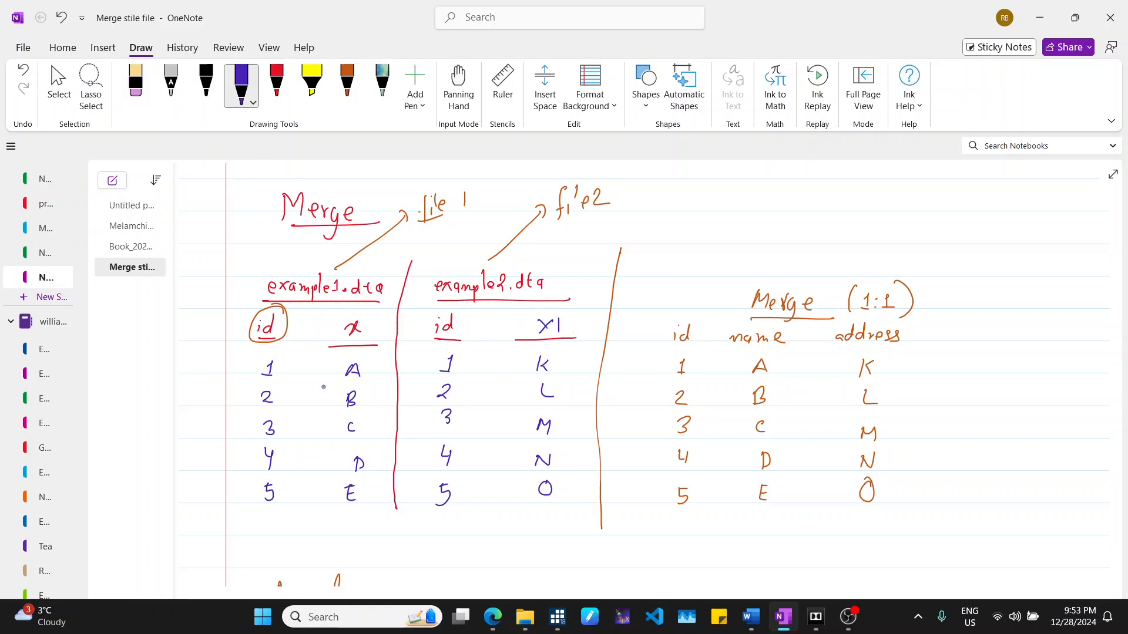
- Circle both id columns and draw brackets around the x and X1 value columns in blue
{"action": "mouse_move", "coordinate": [279, 358]}
{"action": "left_mouse_down"}
{"action": "mouse_move", "coordinate": [250, 390]}
{"action": "mouse_move", "coordinate": [298, 469]}
{"action": "mouse_move", "coordinate": [270, 366]}
{"action": "left_mouse_up"}
{"action": "mouse_move", "coordinate": [422, 415]}
{"action": "left_mouse_down"}
{"action": "mouse_move", "coordinate": [456, 517]}
{"action": "mouse_move", "coordinate": [461, 351]}
{"action": "left_mouse_up"}
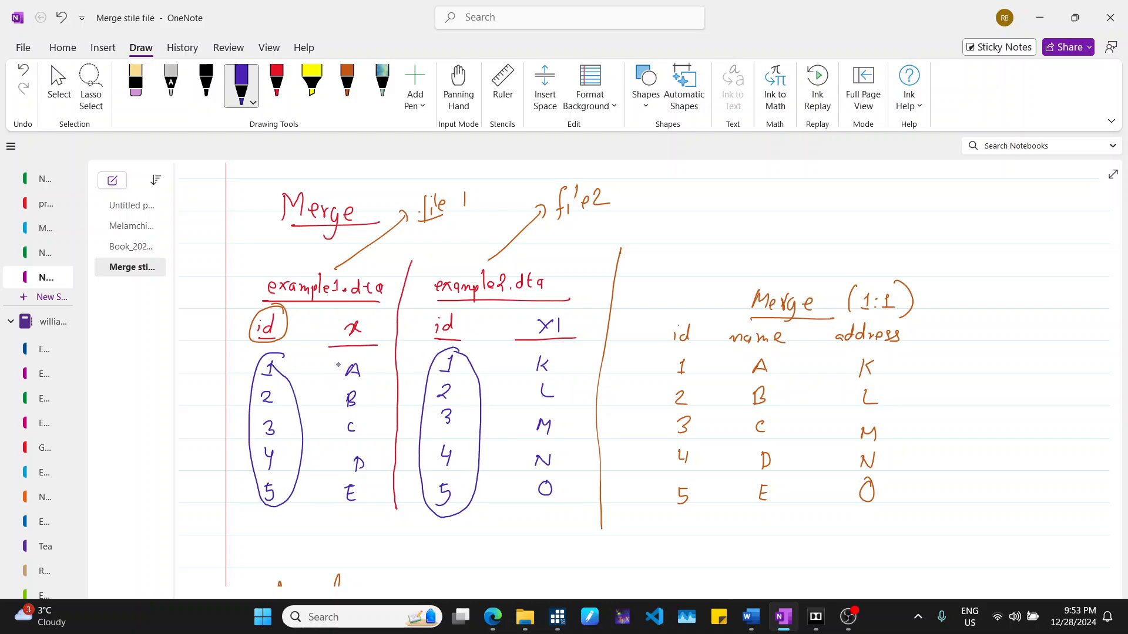
{"action": "left_click_drag", "start_coordinate": [328, 360], "coordinate": [340, 532]}
{"action": "left_click_drag", "start_coordinate": [370, 353], "coordinate": [370, 524]}
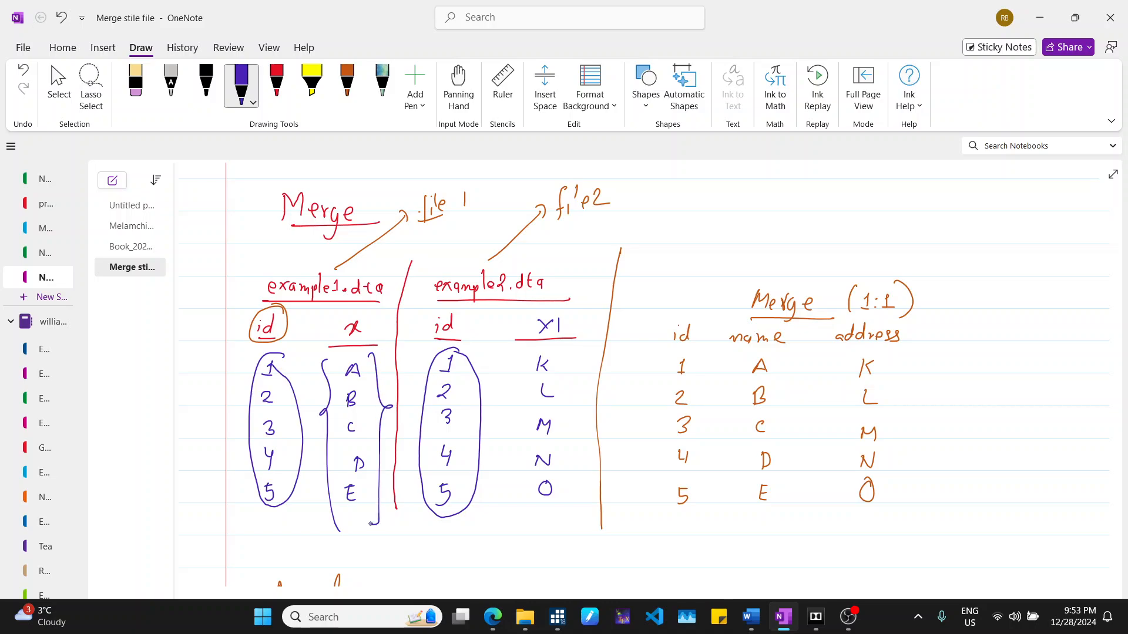
{"action": "mouse_move", "coordinate": [533, 348]}
{"action": "left_mouse_down"}
{"action": "mouse_move", "coordinate": [509, 408]}
{"action": "mouse_move", "coordinate": [524, 518]}
{"action": "mouse_move", "coordinate": [570, 423]}
{"action": "mouse_move", "coordinate": [567, 523]}
{"action": "left_mouse_up"}
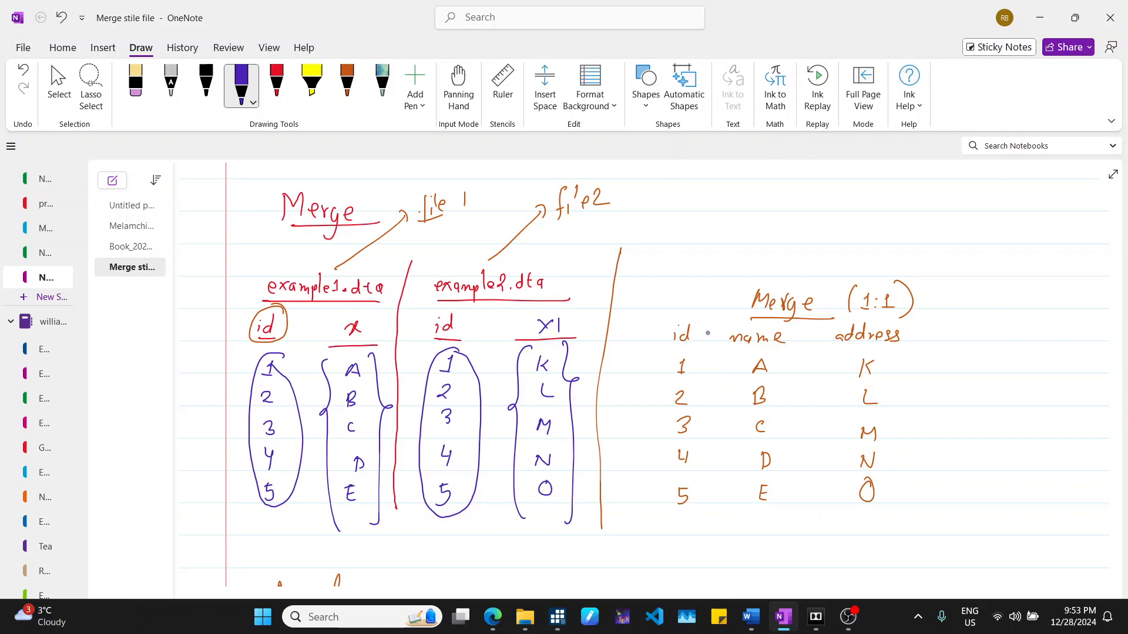
- Circle the merged table's id column and erase its old name and address headings
{"action": "mouse_move", "coordinate": [705, 322]}
{"action": "left_mouse_down"}
{"action": "mouse_move", "coordinate": [653, 347]}
{"action": "mouse_move", "coordinate": [667, 511]}
{"action": "mouse_move", "coordinate": [713, 405]}
{"action": "mouse_move", "coordinate": [700, 311]}
{"action": "mouse_move", "coordinate": [780, 332]}
{"action": "left_mouse_up"}
{"action": "left_click_drag", "start_coordinate": [788, 334], "coordinate": [900, 325]}
{"action": "mouse_move", "coordinate": [914, 333]}
{"action": "left_mouse_down"}
{"action": "mouse_move", "coordinate": [935, 318]}
{"action": "mouse_move", "coordinate": [927, 338]}
{"action": "left_mouse_up"}
{"action": "left_click_drag", "start_coordinate": [938, 321], "coordinate": [937, 339]}
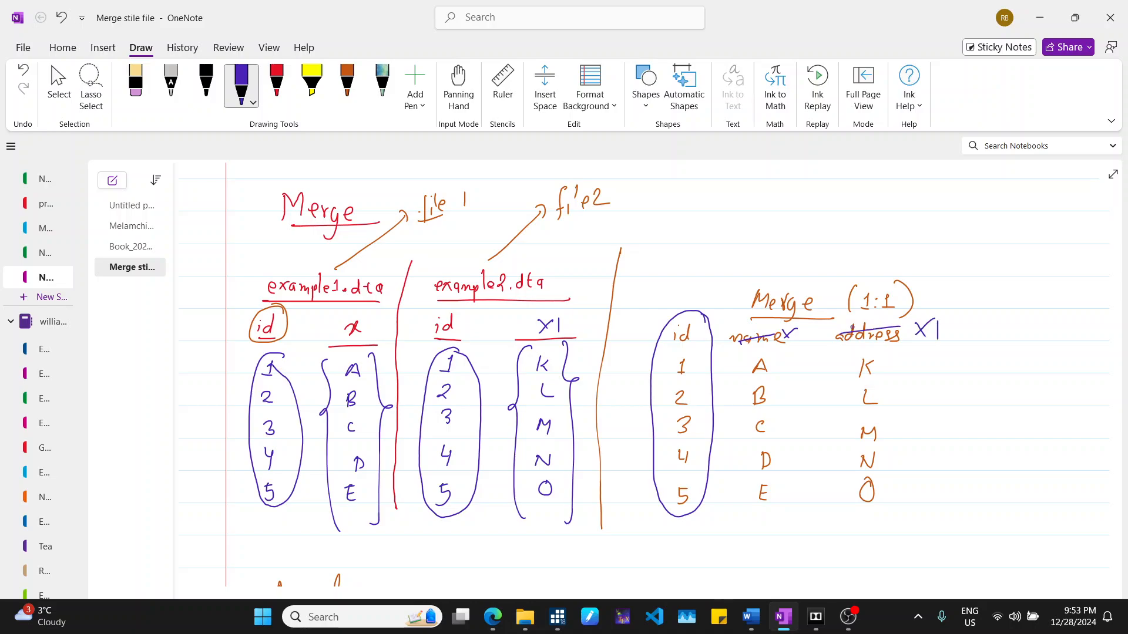
{"action": "left_click", "coordinate": [135, 85]}
{"action": "mouse_move", "coordinate": [784, 347]}
{"action": "left_mouse_down"}
{"action": "mouse_move", "coordinate": [733, 341]}
{"action": "mouse_move", "coordinate": [942, 332]}
{"action": "left_mouse_up"}
{"action": "left_click", "coordinate": [240, 85]}
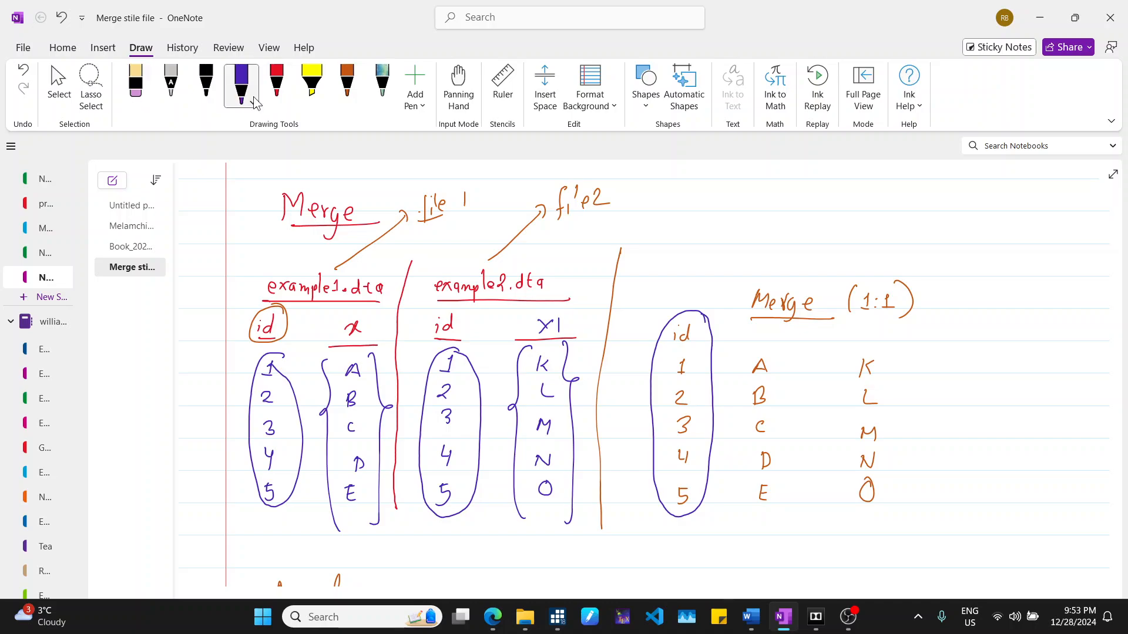
- Write x and X1 headings in the merged table and circle id 1 with an arrow to A
{"action": "left_click_drag", "start_coordinate": [754, 334], "coordinate": [750, 341]}
{"action": "left_click_drag", "start_coordinate": [750, 327], "coordinate": [765, 341]}
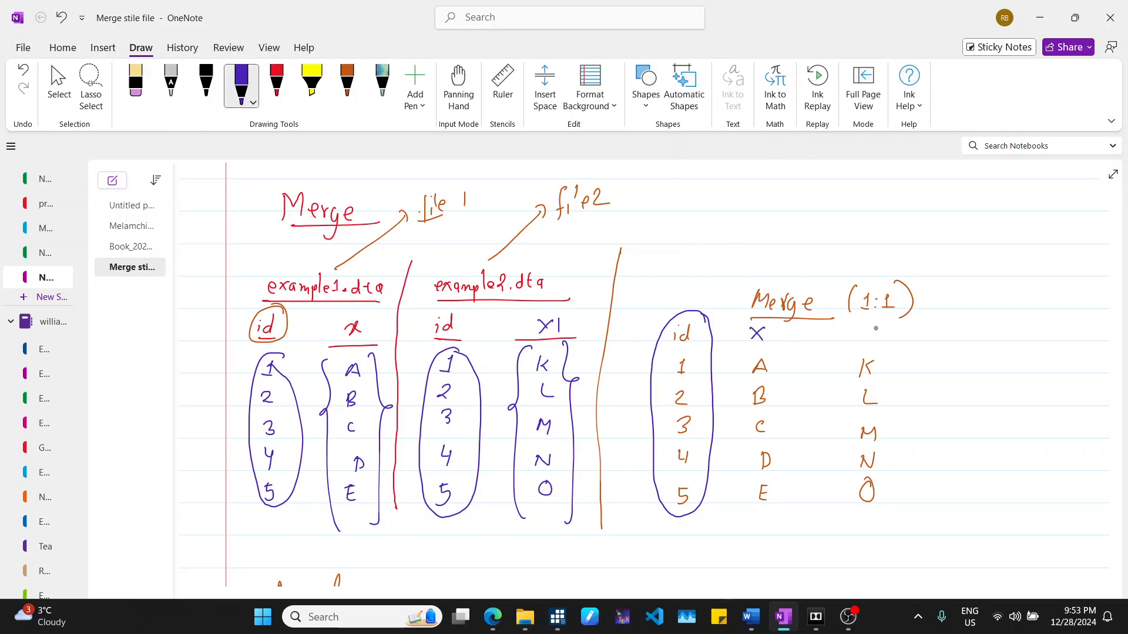
{"action": "mouse_move", "coordinate": [853, 327]}
{"action": "left_mouse_down"}
{"action": "mouse_move", "coordinate": [870, 344]}
{"action": "mouse_move", "coordinate": [853, 346]}
{"action": "left_mouse_up"}
{"action": "mouse_move", "coordinate": [688, 352]}
{"action": "left_mouse_down"}
{"action": "mouse_move", "coordinate": [699, 376]}
{"action": "mouse_move", "coordinate": [696, 356]}
{"action": "mouse_move", "coordinate": [734, 370]}
{"action": "left_mouse_up"}
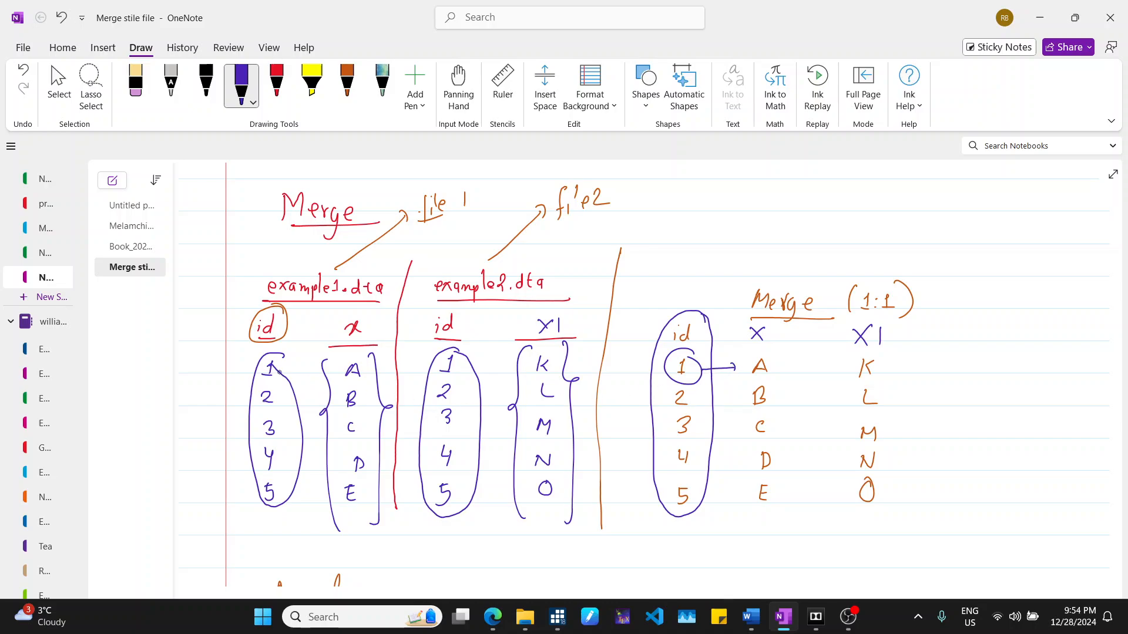
- Draw arrows linking id 1 to A in example1, to K in example2, and to K in the merged table
{"action": "left_click_drag", "start_coordinate": [278, 371], "coordinate": [336, 368]}
{"action": "left_click_drag", "start_coordinate": [328, 361], "coordinate": [339, 380]}
{"action": "left_click_drag", "start_coordinate": [458, 368], "coordinate": [520, 370]}
{"action": "mouse_move", "coordinate": [702, 367]}
{"action": "left_mouse_down"}
{"action": "mouse_move", "coordinate": [737, 354]}
{"action": "mouse_move", "coordinate": [828, 363]}
{"action": "mouse_move", "coordinate": [808, 382]}
{"action": "left_mouse_up"}
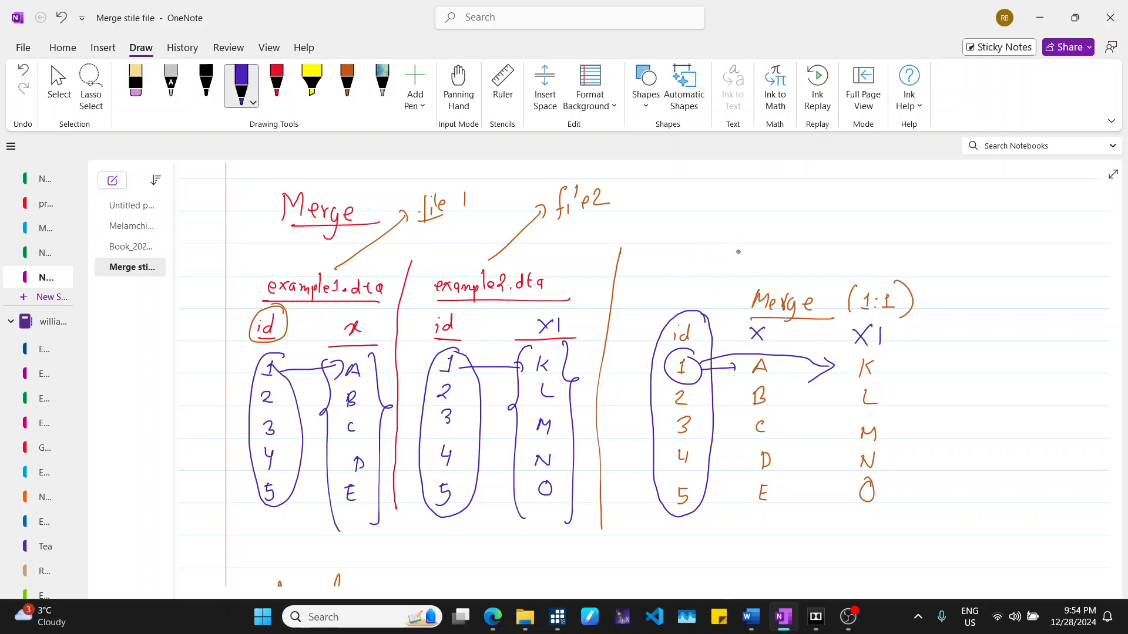
- Label the merged table "Data frame" with an arrow pointing to it
{"action": "left_click_drag", "start_coordinate": [724, 273], "coordinate": [793, 233]}
{"action": "mouse_move", "coordinate": [804, 225]}
{"action": "left_mouse_down"}
{"action": "mouse_move", "coordinate": [804, 242]}
{"action": "mouse_move", "coordinate": [812, 238]}
{"action": "left_mouse_up"}
{"action": "mouse_move", "coordinate": [823, 229]}
{"action": "left_mouse_down"}
{"action": "mouse_move", "coordinate": [851, 251]}
{"action": "mouse_move", "coordinate": [892, 220]}
{"action": "left_mouse_up"}
{"action": "left_click_drag", "start_coordinate": [788, 259], "coordinate": [913, 236]}
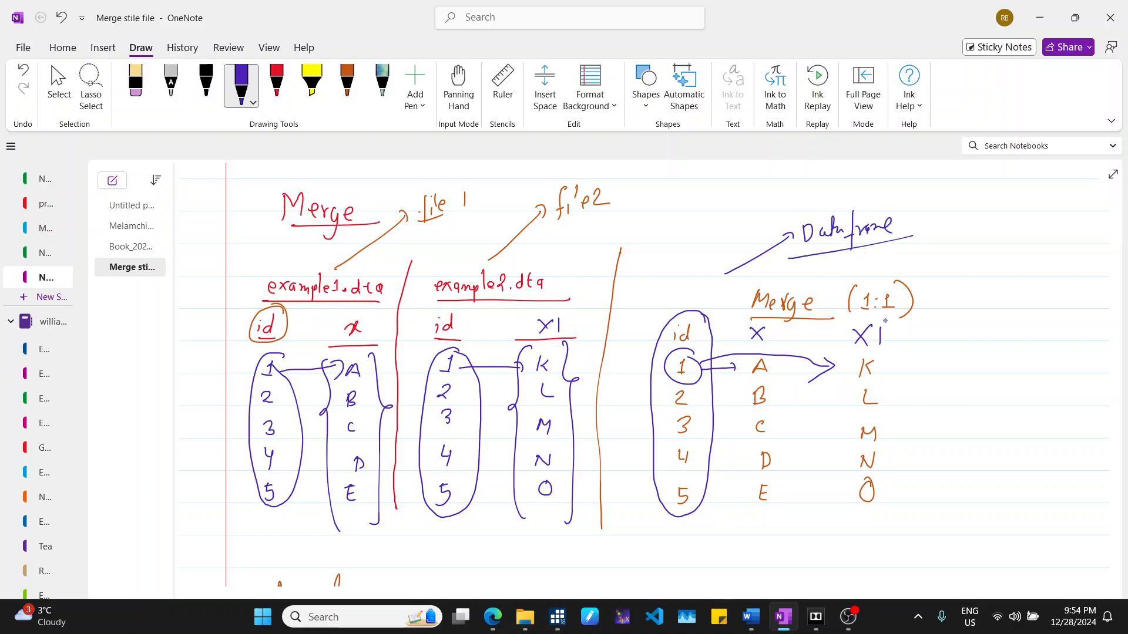
- Circle the merged x and X1 headings and draw an arc joining them over the Merge title
{"action": "mouse_move", "coordinate": [886, 321]}
{"action": "left_mouse_down"}
{"action": "mouse_move", "coordinate": [903, 338]}
{"action": "mouse_move", "coordinate": [886, 313]}
{"action": "left_mouse_up"}
{"action": "mouse_move", "coordinate": [774, 320]}
{"action": "left_mouse_down"}
{"action": "mouse_move", "coordinate": [787, 341]}
{"action": "mouse_move", "coordinate": [775, 318]}
{"action": "mouse_move", "coordinate": [717, 314]}
{"action": "left_mouse_up"}
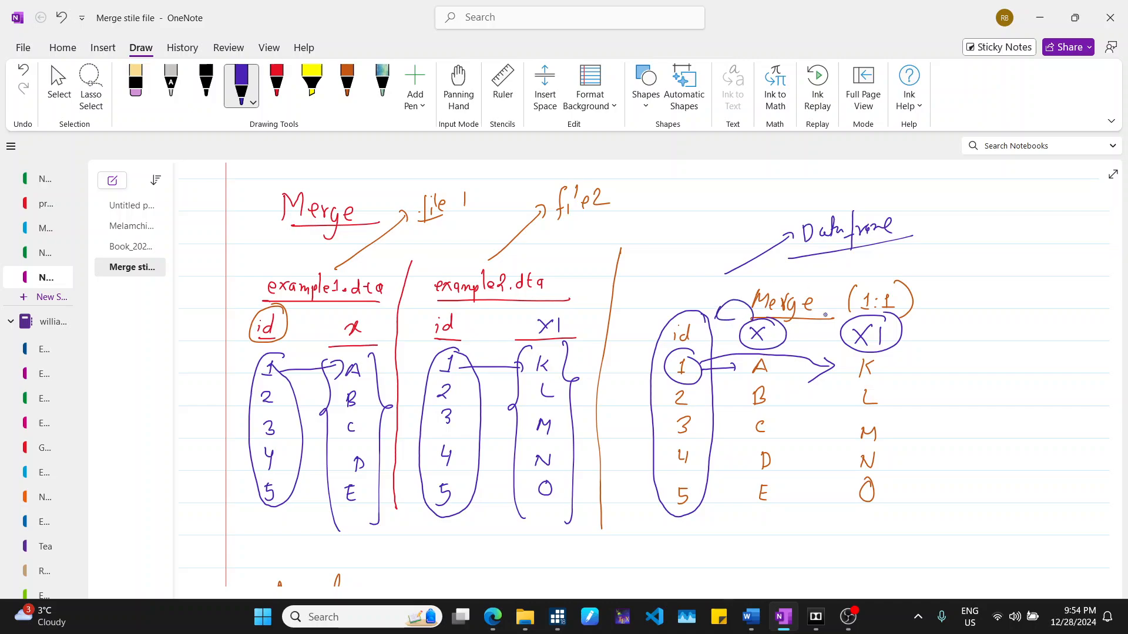
{"action": "mouse_move", "coordinate": [847, 314]}
{"action": "left_mouse_down"}
{"action": "mouse_move", "coordinate": [837, 287]}
{"action": "mouse_move", "coordinate": [710, 291]}
{"action": "mouse_move", "coordinate": [711, 317]}
{"action": "left_mouse_up"}
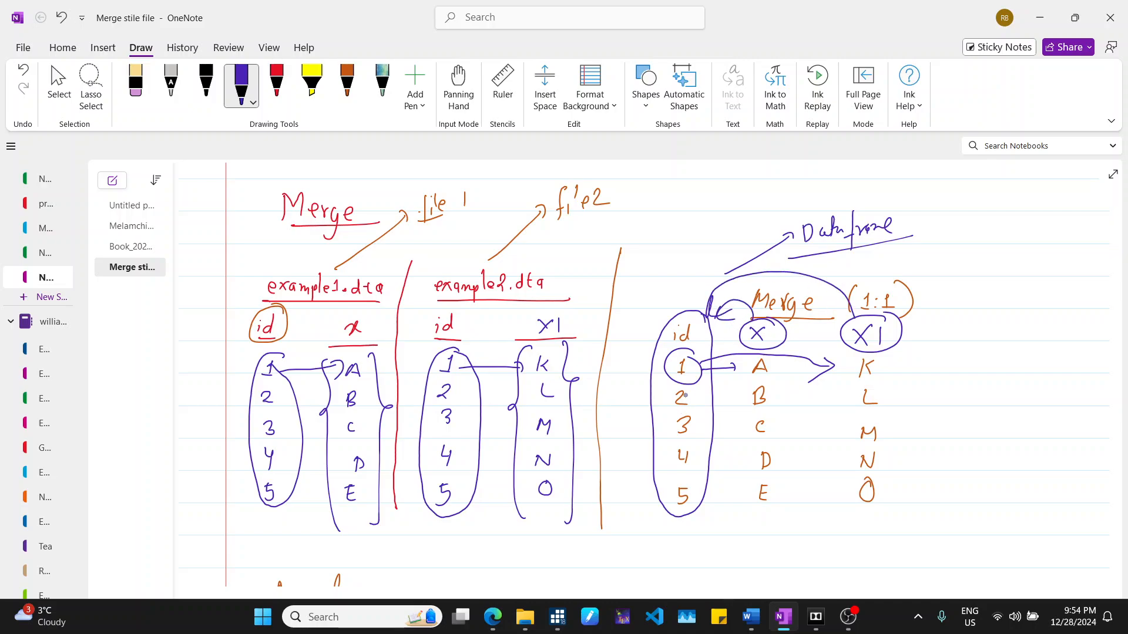
- Trace id 3 with circles and arrows to C and M in the source tables and the merged table
{"action": "left_click_drag", "start_coordinate": [693, 415], "coordinate": [737, 429]}
{"action": "mouse_move", "coordinate": [773, 414]}
{"action": "left_mouse_down"}
{"action": "mouse_move", "coordinate": [746, 427]}
{"action": "mouse_move", "coordinate": [763, 412]}
{"action": "left_mouse_up"}
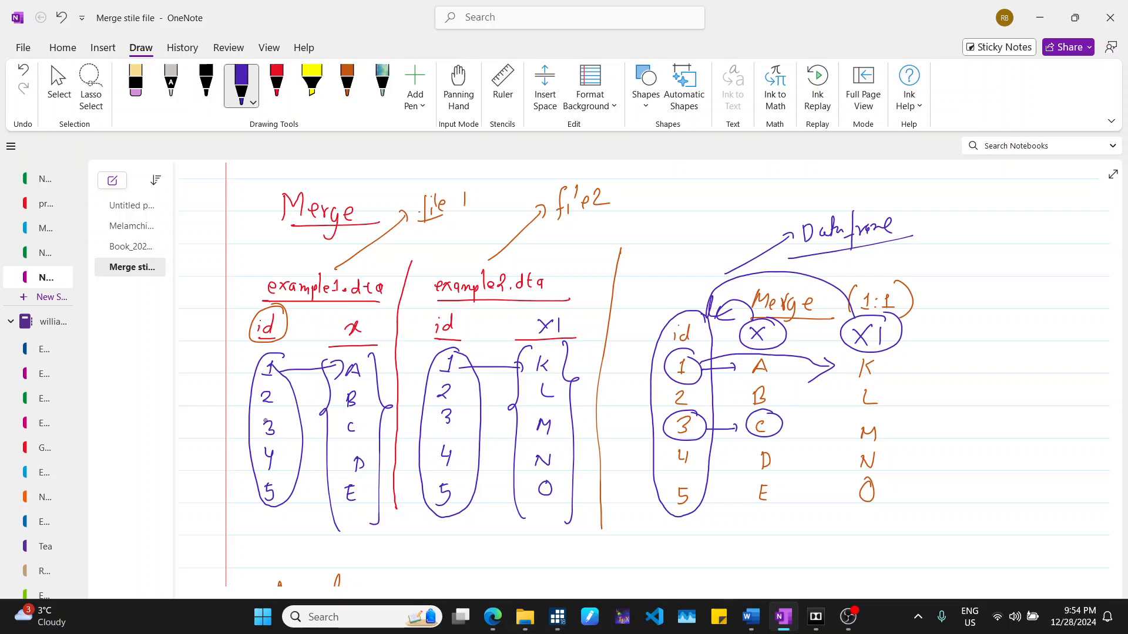
{"action": "left_click_drag", "start_coordinate": [271, 413], "coordinate": [332, 421]}
{"action": "mouse_move", "coordinate": [358, 412]}
{"action": "left_mouse_down"}
{"action": "mouse_move", "coordinate": [353, 436]}
{"action": "mouse_move", "coordinate": [359, 412]}
{"action": "left_mouse_up"}
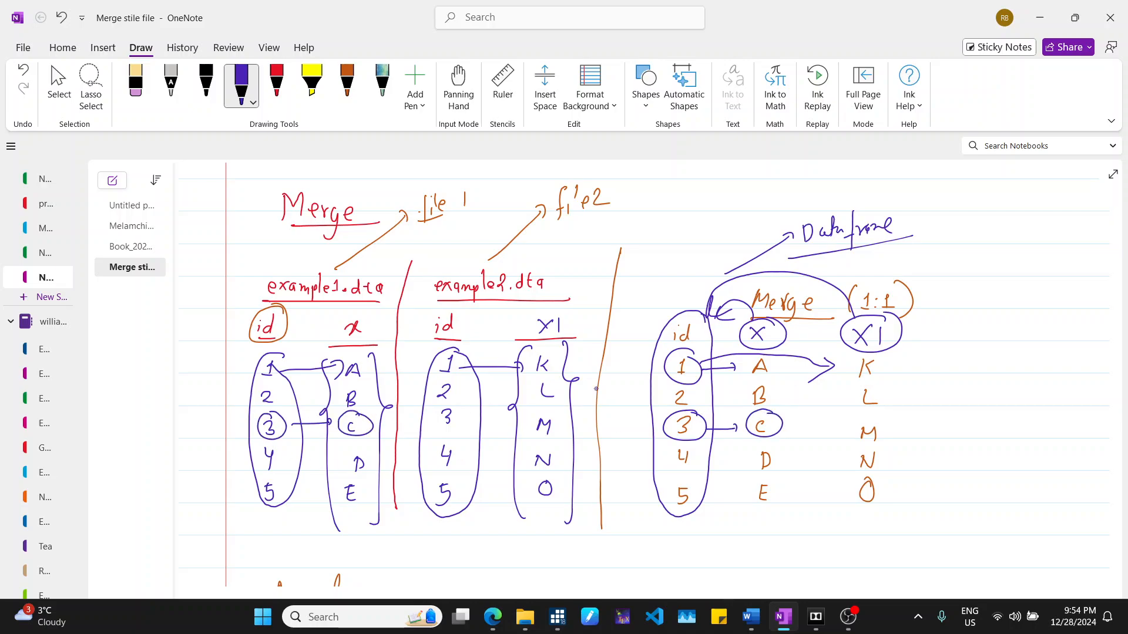
{"action": "mouse_move", "coordinate": [705, 431]}
{"action": "left_mouse_down"}
{"action": "mouse_move", "coordinate": [856, 432]}
{"action": "mouse_move", "coordinate": [863, 416]}
{"action": "left_mouse_up"}
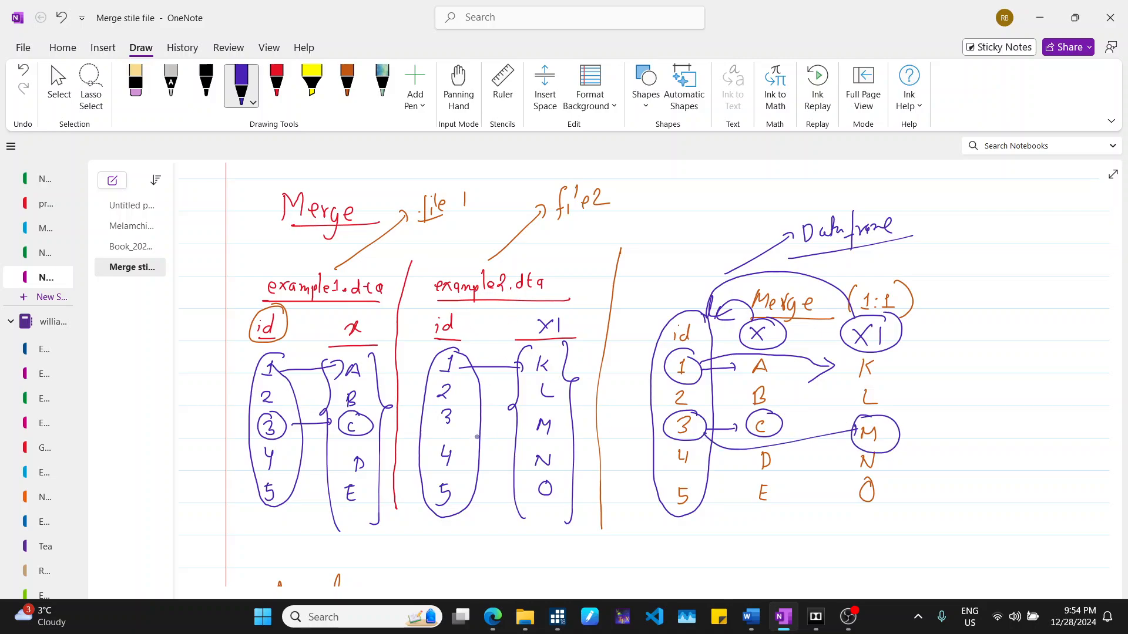
{"action": "mouse_move", "coordinate": [455, 409]}
{"action": "left_mouse_down"}
{"action": "mouse_move", "coordinate": [430, 414]}
{"action": "mouse_move", "coordinate": [457, 411]}
{"action": "left_mouse_up"}
{"action": "mouse_move", "coordinate": [460, 434]}
{"action": "left_mouse_down"}
{"action": "mouse_move", "coordinate": [473, 446]}
{"action": "mouse_move", "coordinate": [552, 424]}
{"action": "left_mouse_up"}
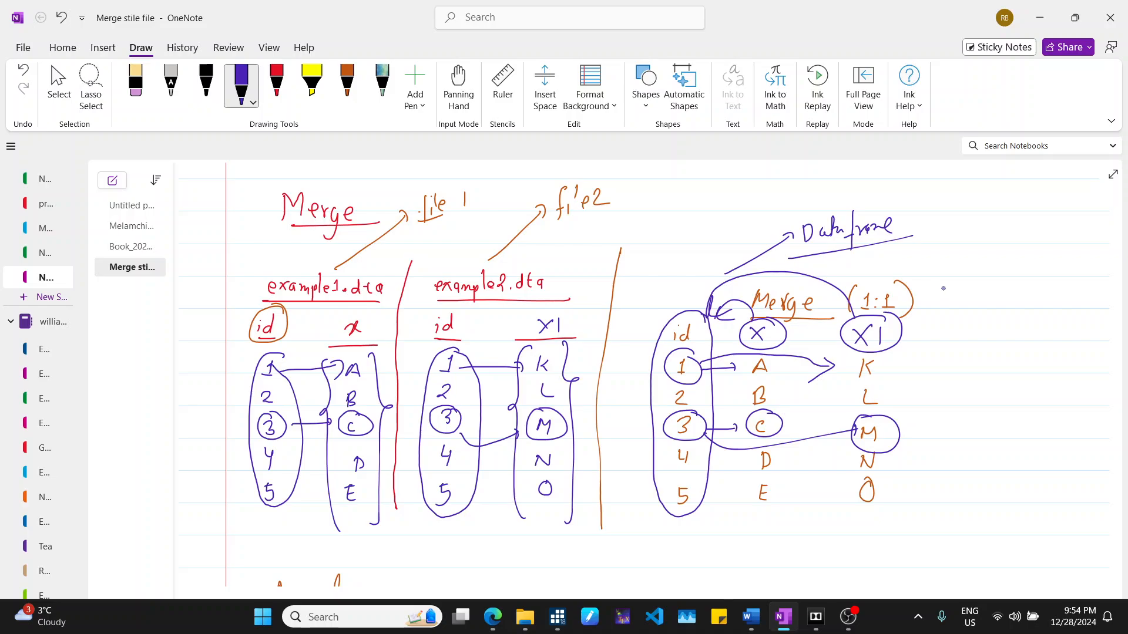
- Switch to Stata and bring the Do-file Editor beside the Results window
{"action": "mouse_move", "coordinate": [557, 617]}
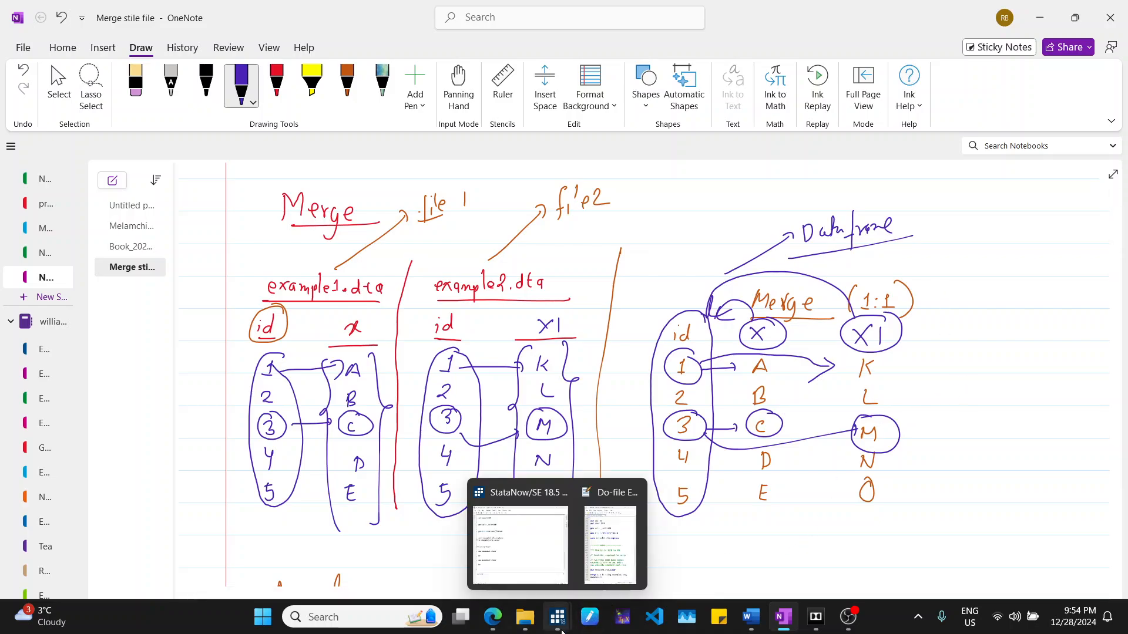
{"action": "left_click", "coordinate": [530, 566]}
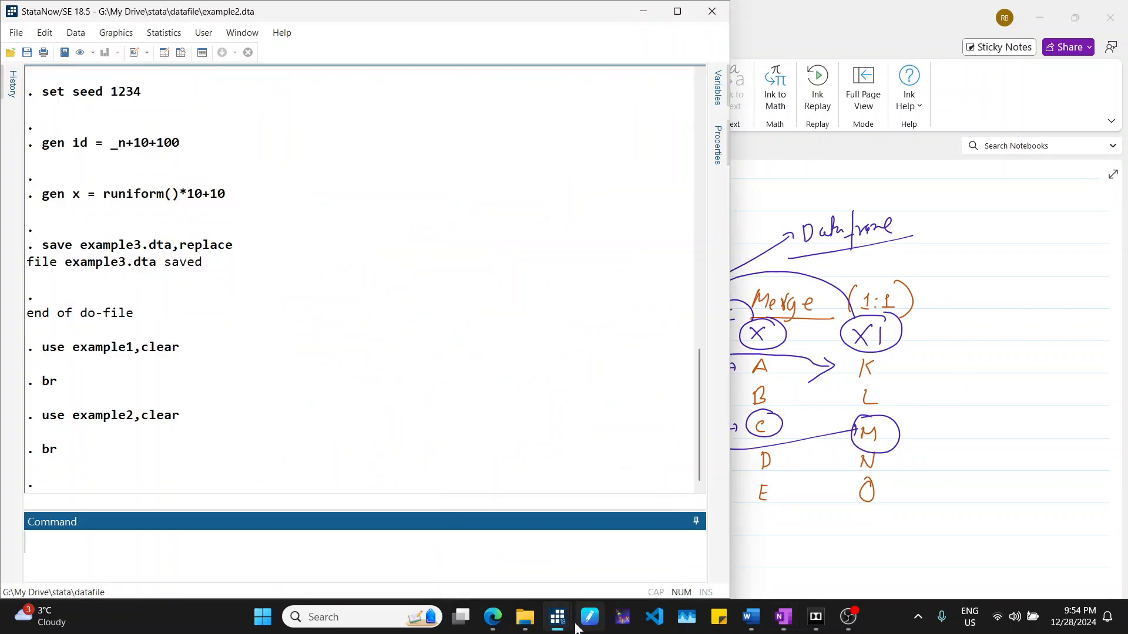
{"action": "mouse_move", "coordinate": [563, 628]}
{"action": "left_click", "coordinate": [594, 564]}
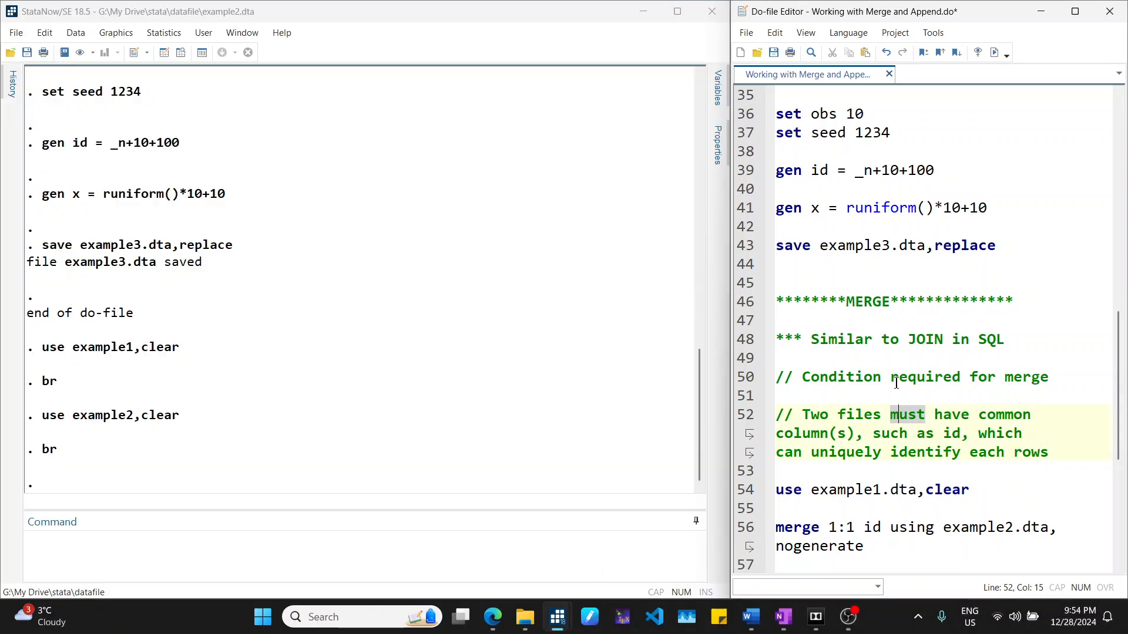
- Run the "use example1.dta,clear" line from the do-file
{"action": "scroll", "coordinate": [899, 379], "scroll_direction": "down", "scroll_amount": 2}
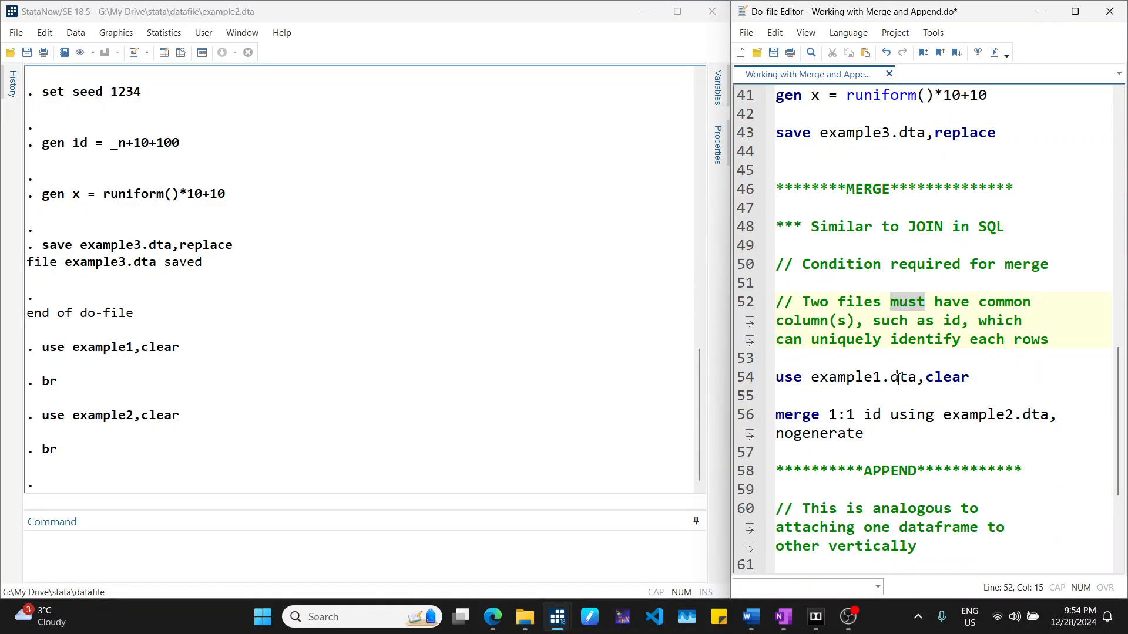
{"action": "scroll", "coordinate": [899, 379], "scroll_direction": "down", "scroll_amount": 1}
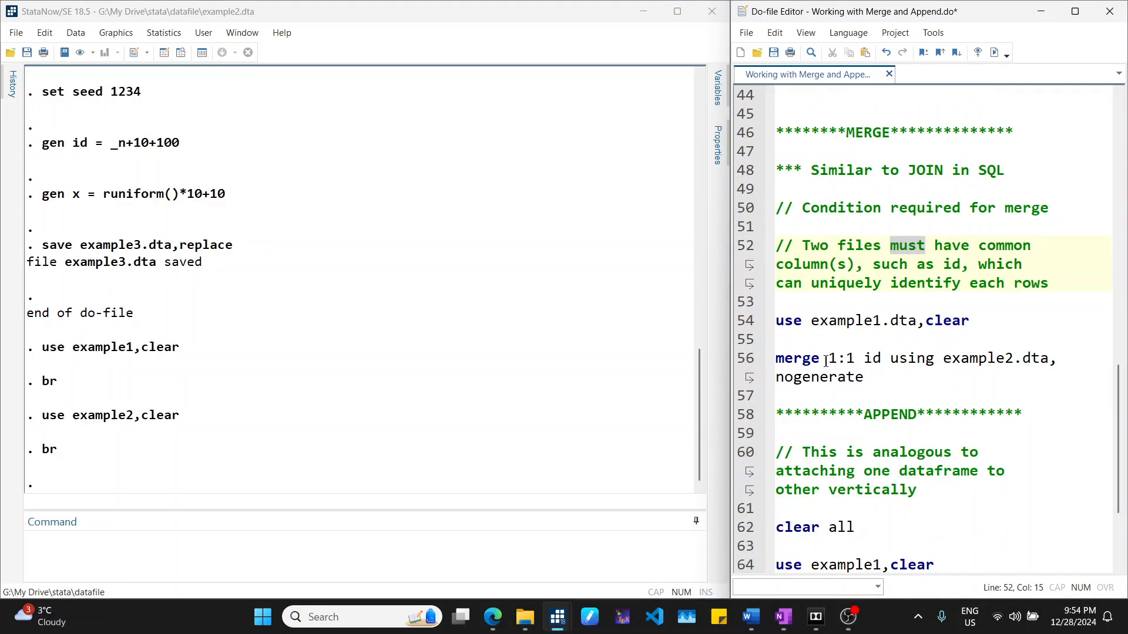
{"action": "left_click", "coordinate": [743, 324]}
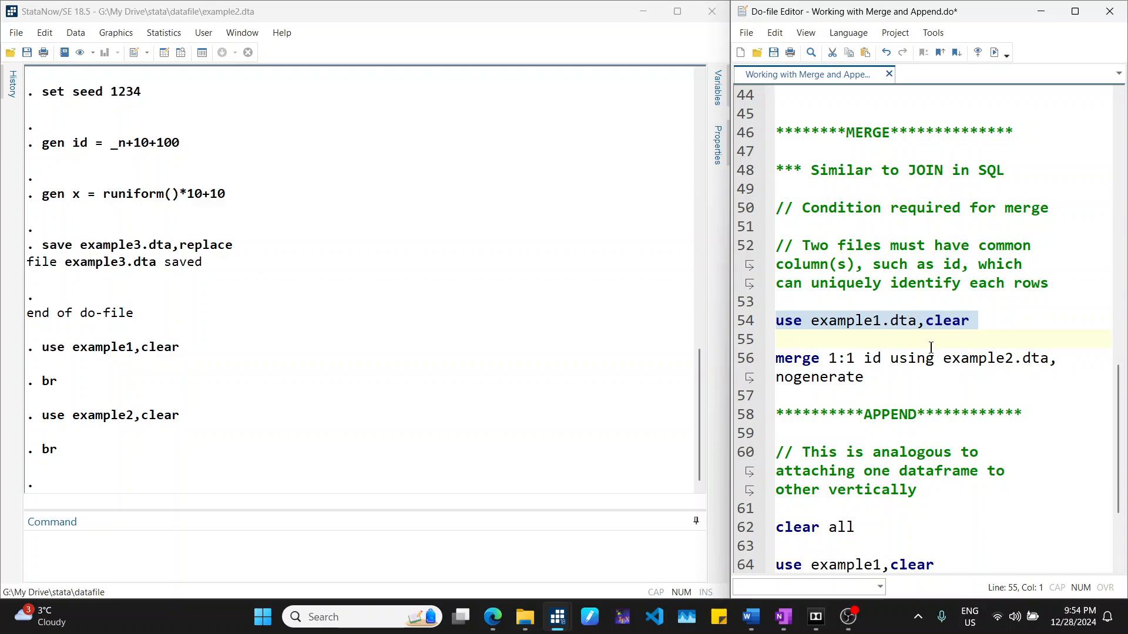
{"action": "left_click", "coordinate": [994, 52]}
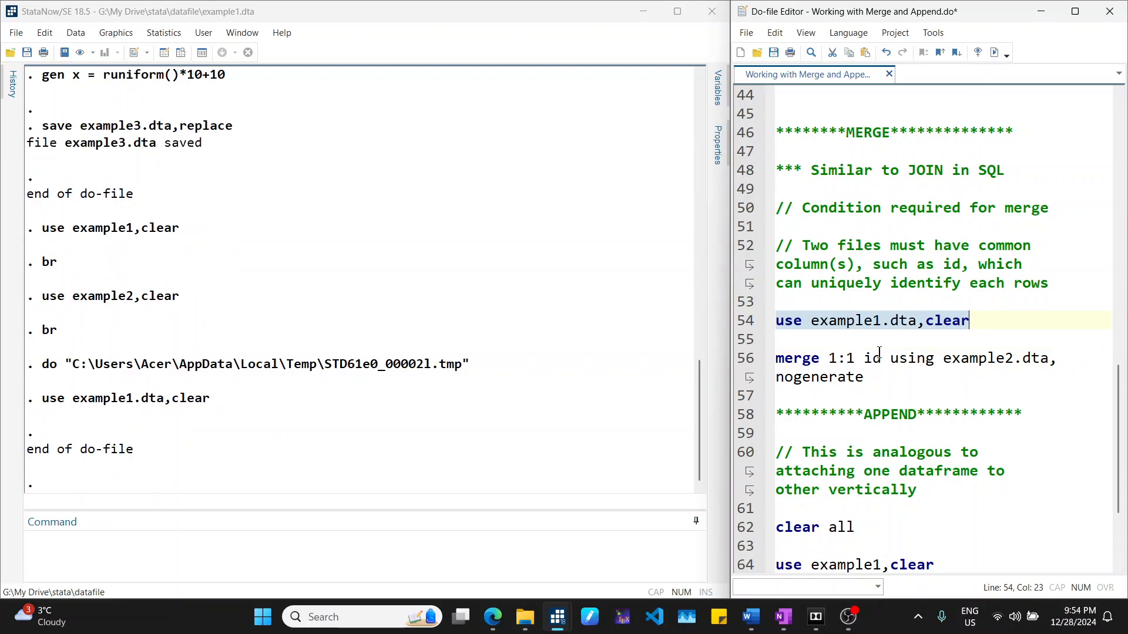
- Append the comment "// file1" to the use example1.dta line
{"action": "scroll", "coordinate": [879, 352], "scroll_direction": "down", "scroll_amount": 1}
{"action": "left_click", "coordinate": [793, 309]}
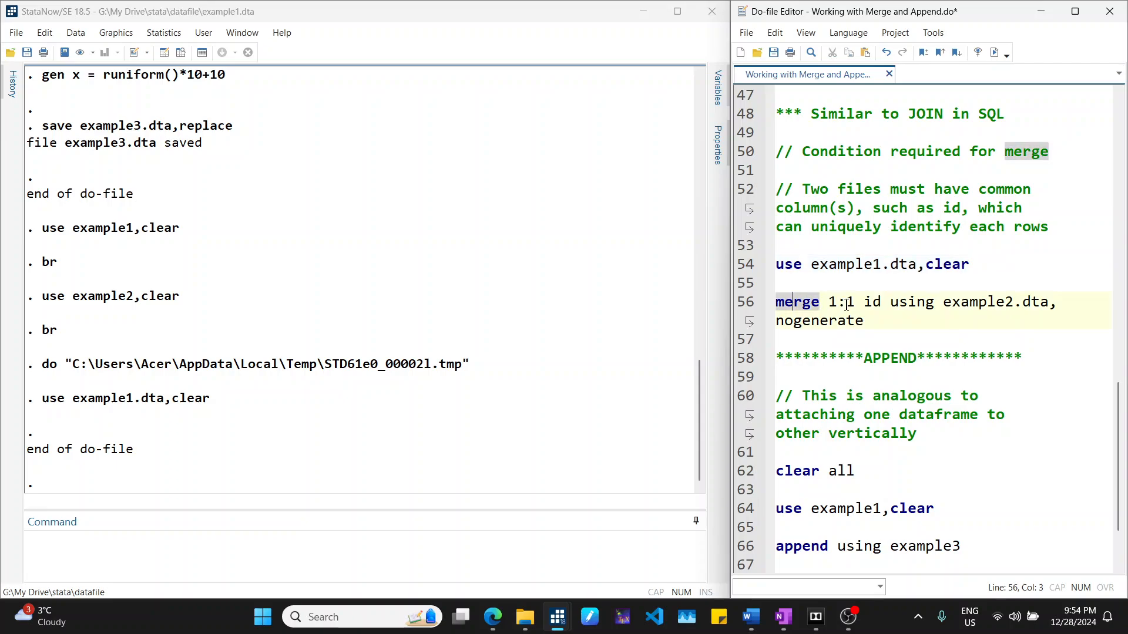
{"action": "left_click", "coordinate": [846, 305]}
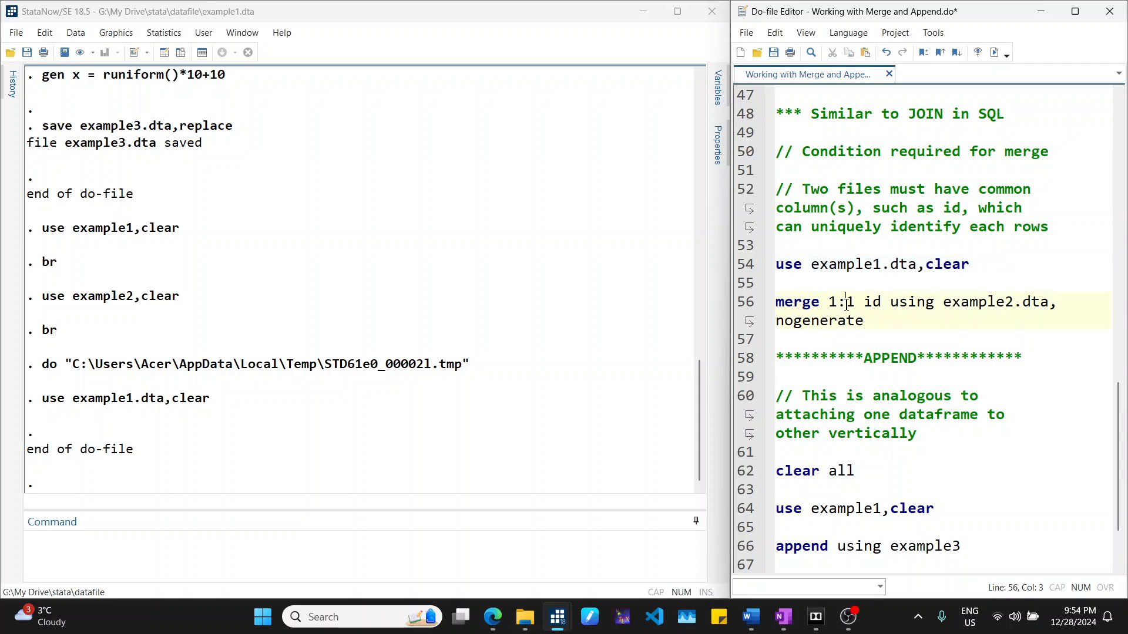
{"action": "left_click", "coordinate": [880, 302]}
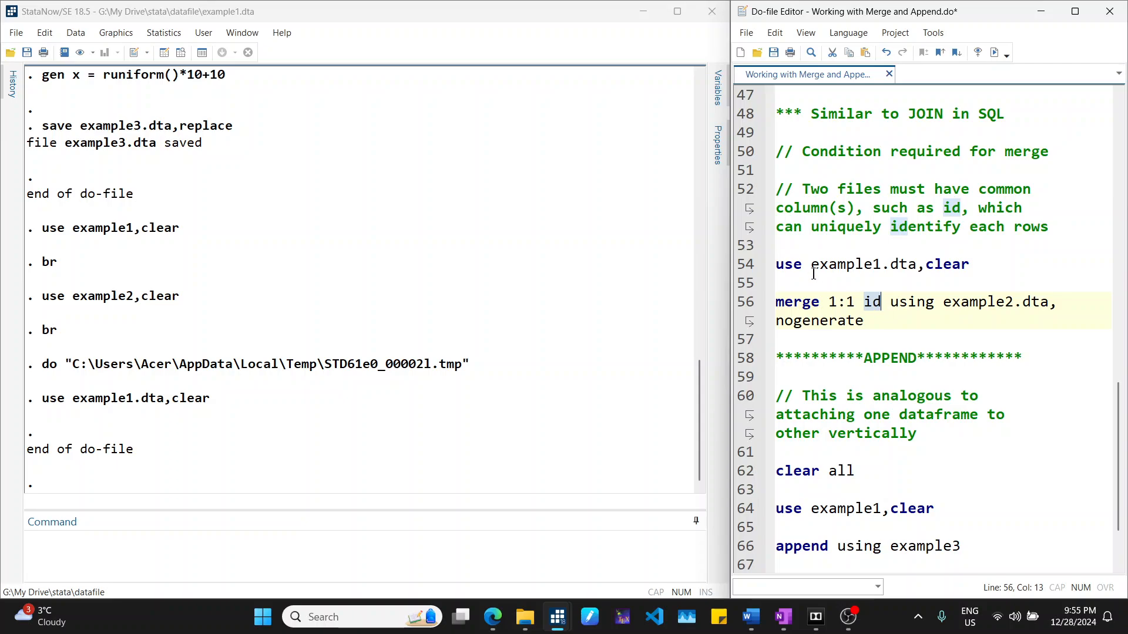
{"action": "left_click_drag", "start_coordinate": [811, 264], "coordinate": [915, 260]}
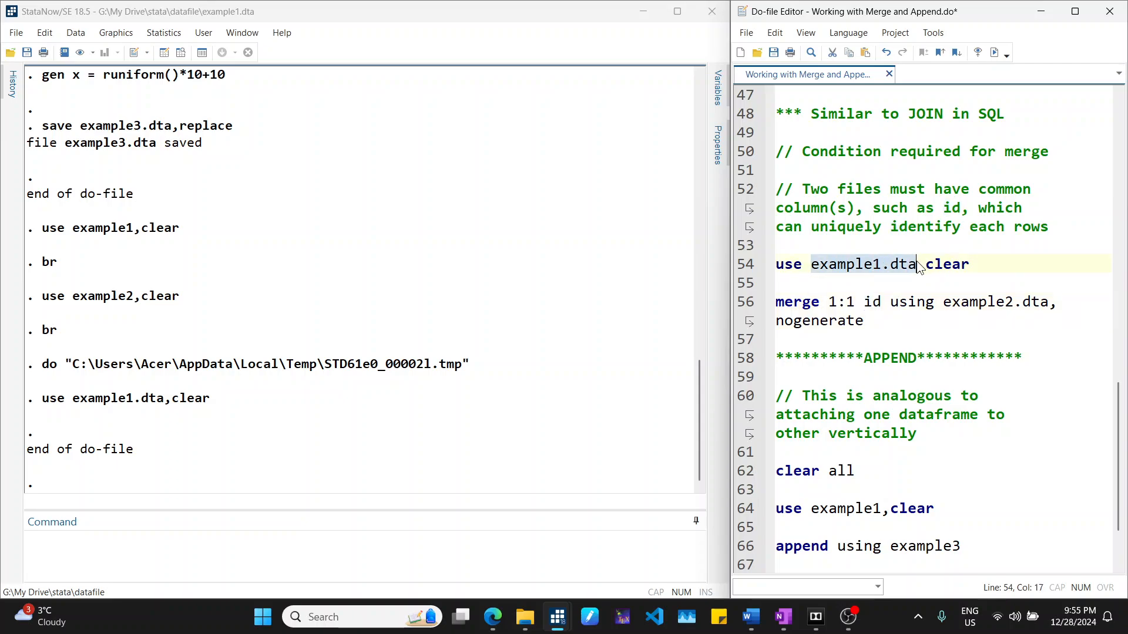
{"action": "left_click", "coordinate": [1003, 258]}
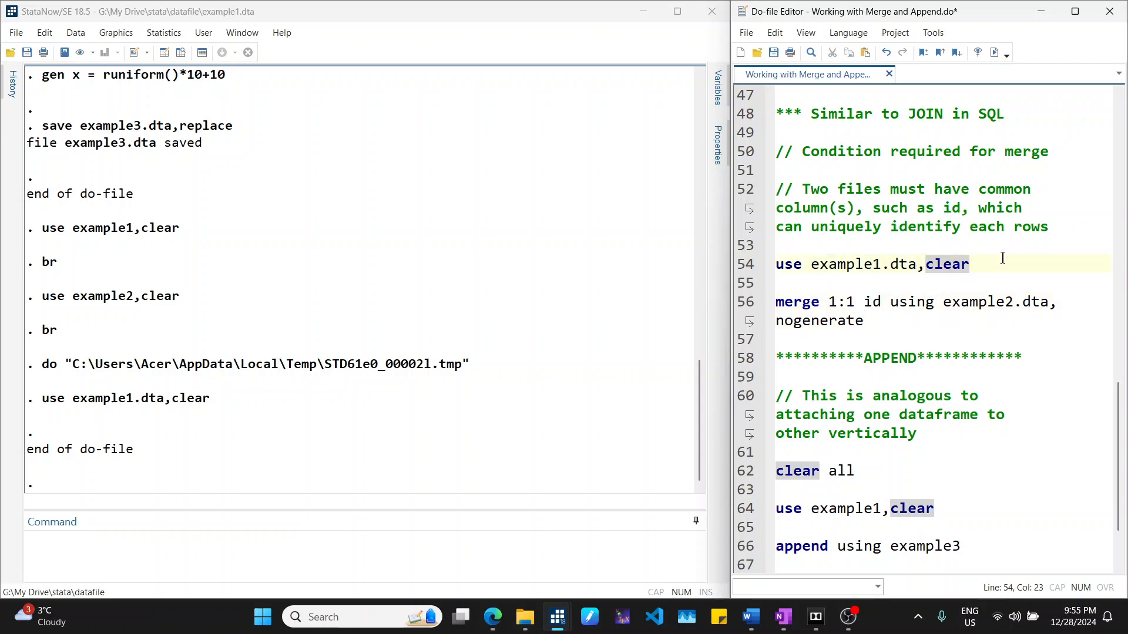
{"action": "type", "text": "// file1"}
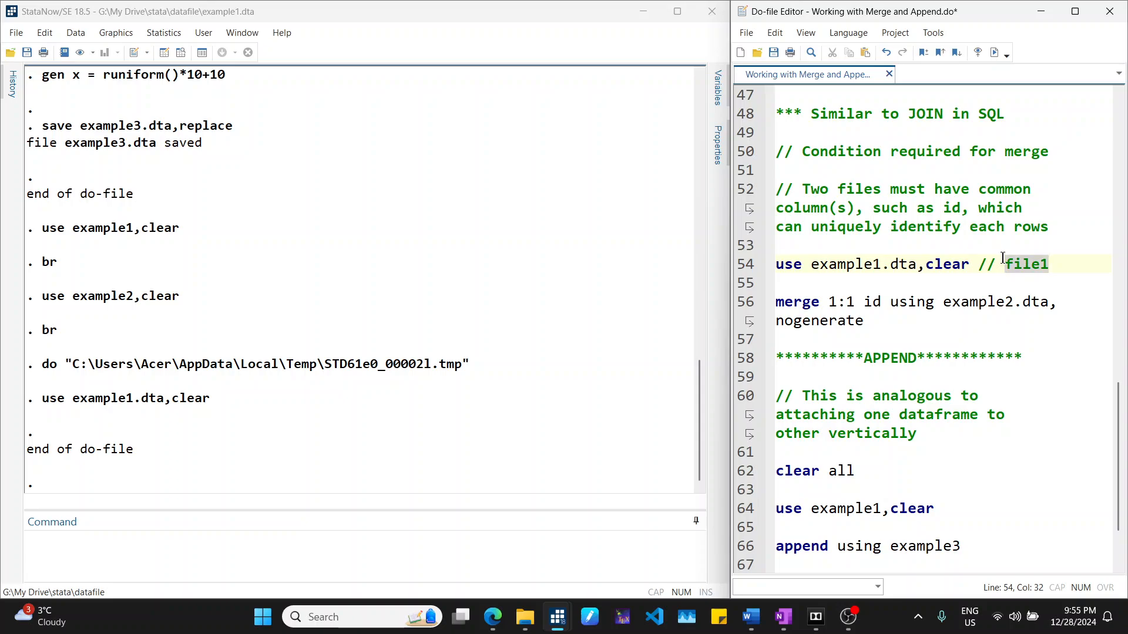
- Append the comment "// file2 = example2" to the end of the merge command line
{"action": "key", "text": "Down"}
{"action": "key", "text": "Down"}
{"action": "key", "text": "End"}
{"action": "type", "text": "// file"}
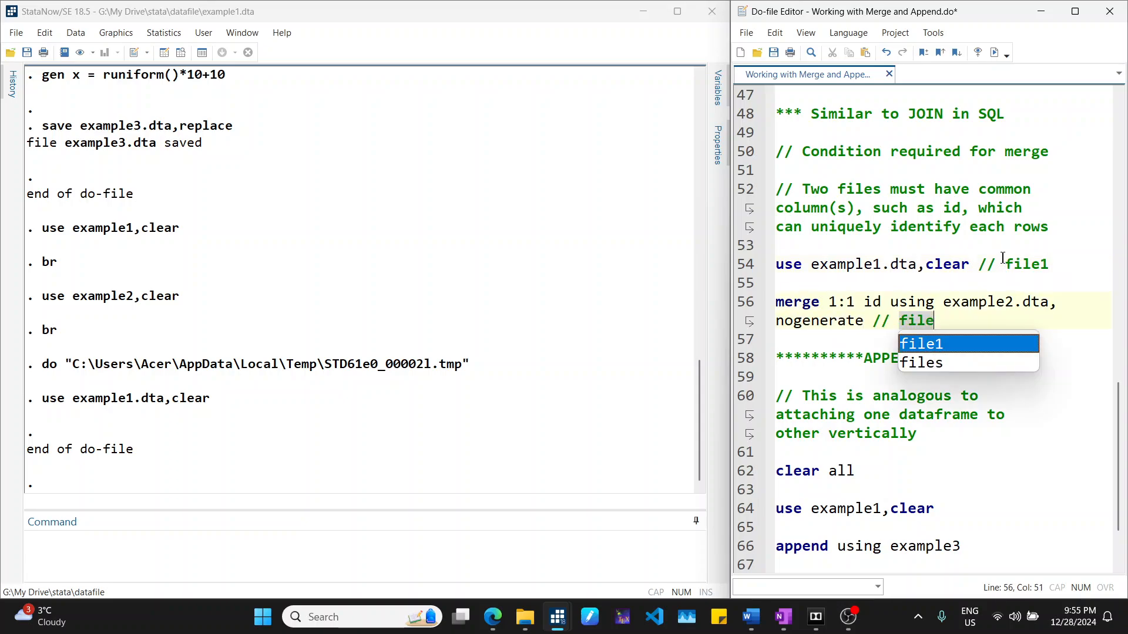
{"action": "type", "text": "2 = example2"}
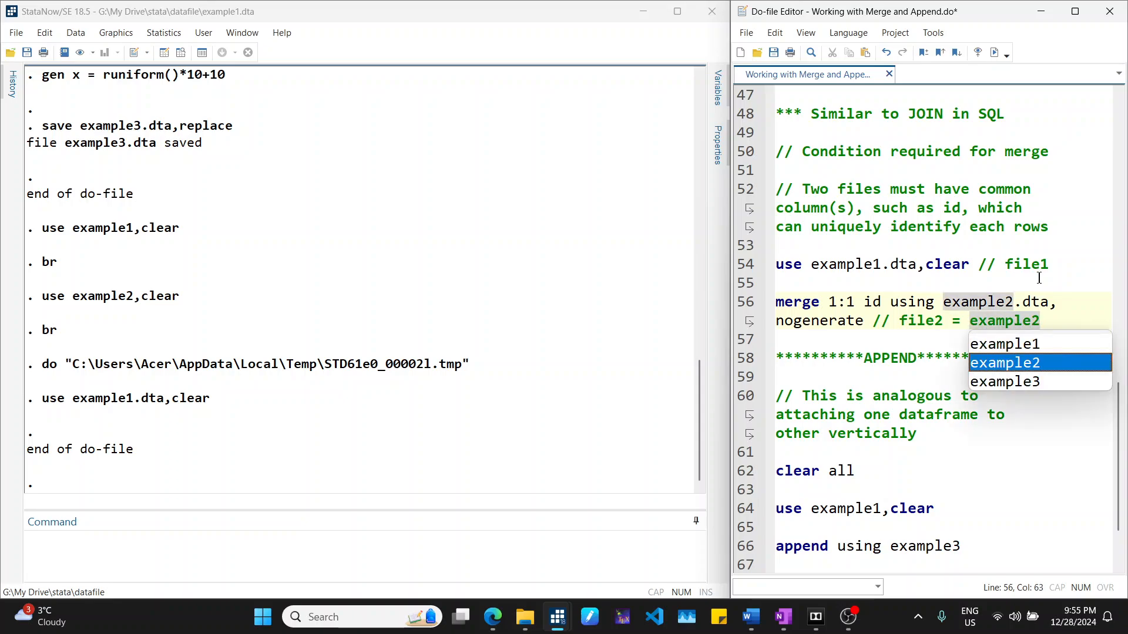
{"action": "key", "text": "Escape"}
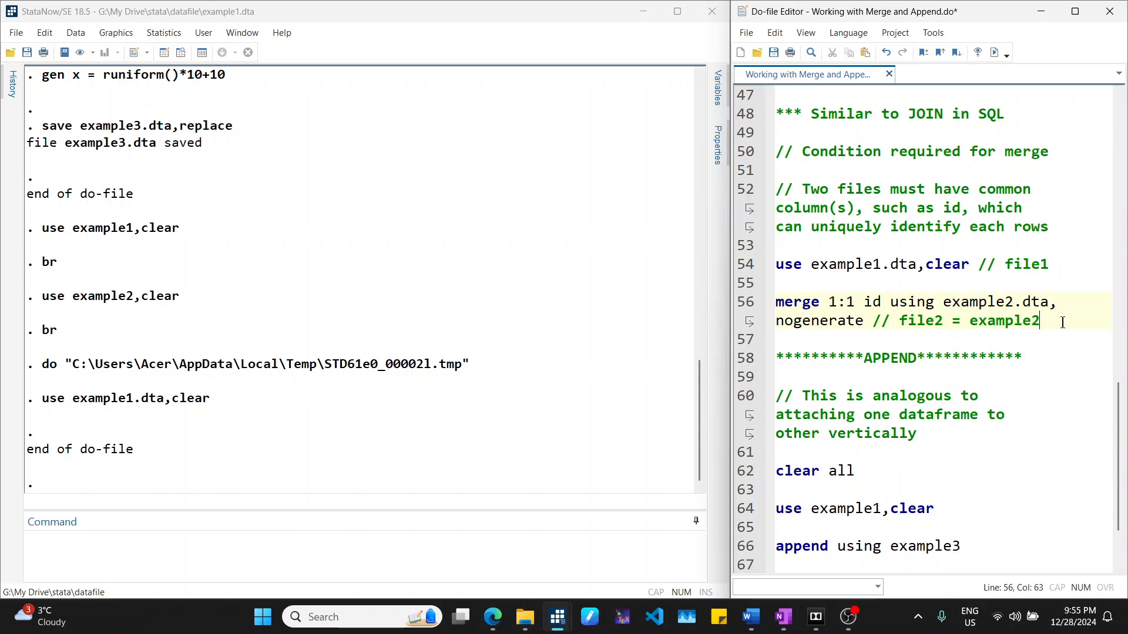
- Browse the currently loaded example1 data in the Data Editor
{"action": "left_click", "coordinate": [747, 309]}
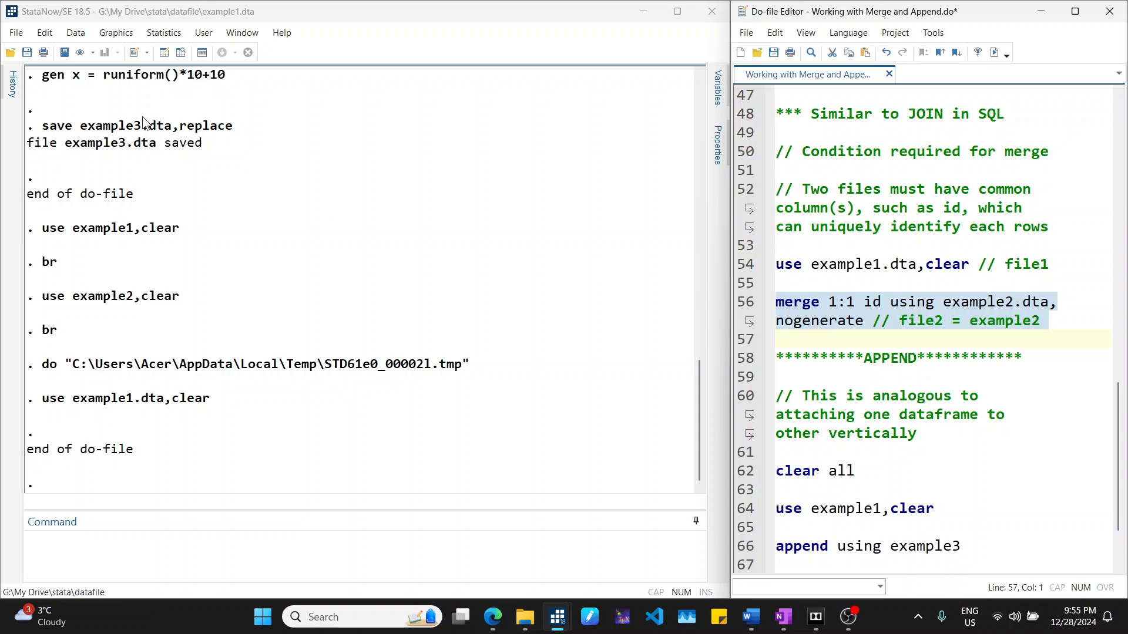
{"action": "left_click", "coordinate": [96, 559]}
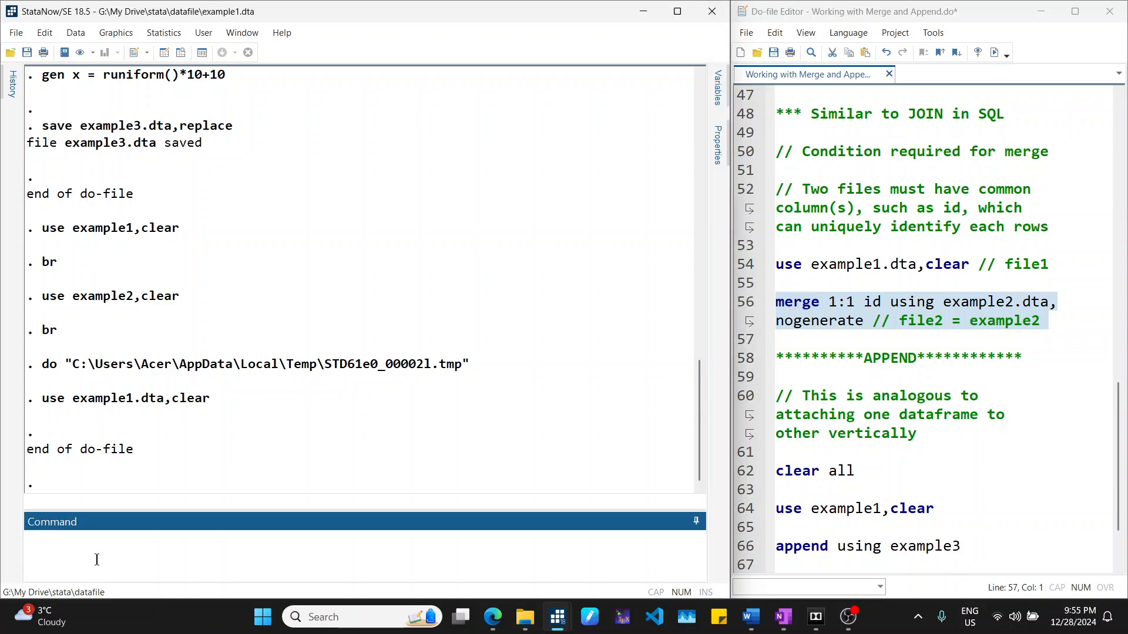
{"action": "type", "text": "br"}
{"action": "key", "text": "Return"}
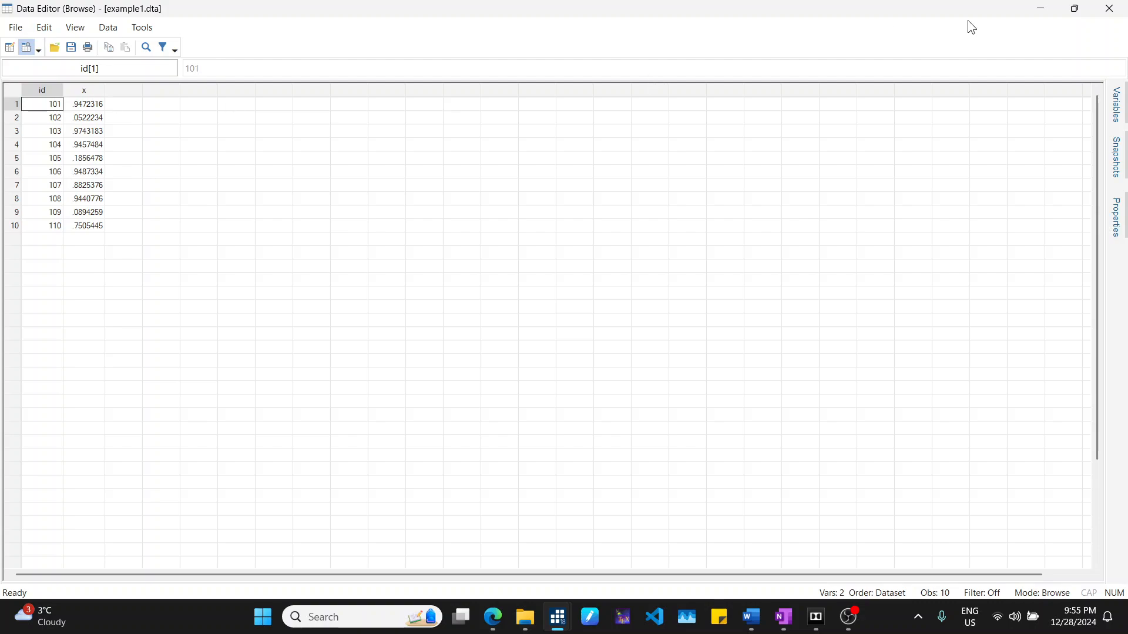
{"action": "left_click", "coordinate": [1042, 9]}
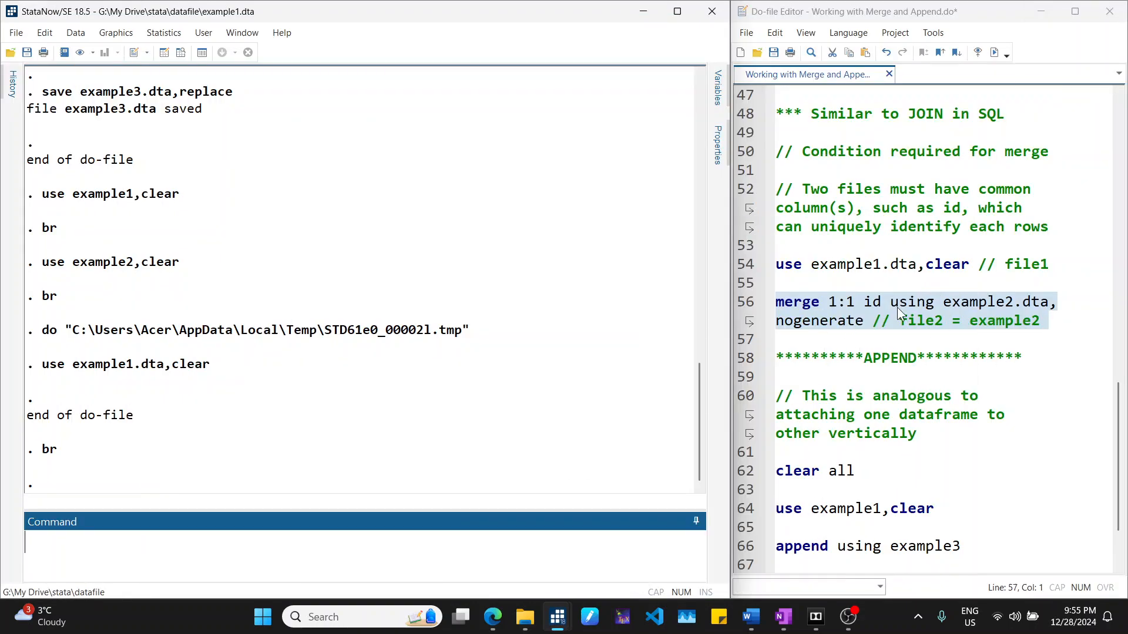
- Run the merge 1:1 id using example2.dta, nogenerate line and browse the merged dataset
{"action": "left_click", "coordinate": [994, 53]}
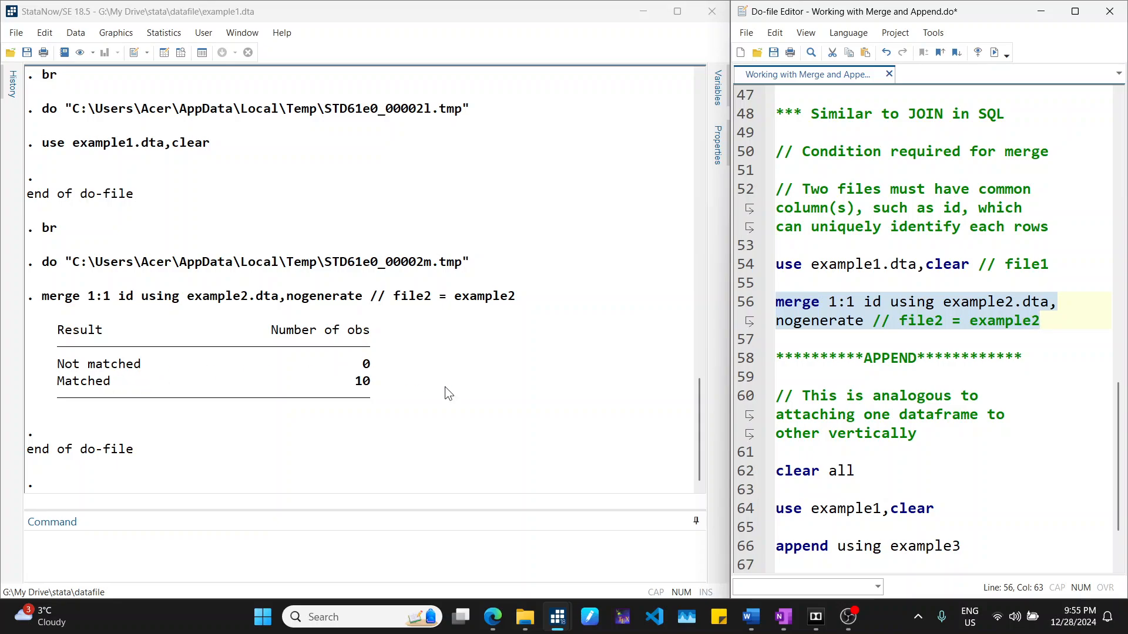
{"action": "left_click", "coordinate": [129, 555]}
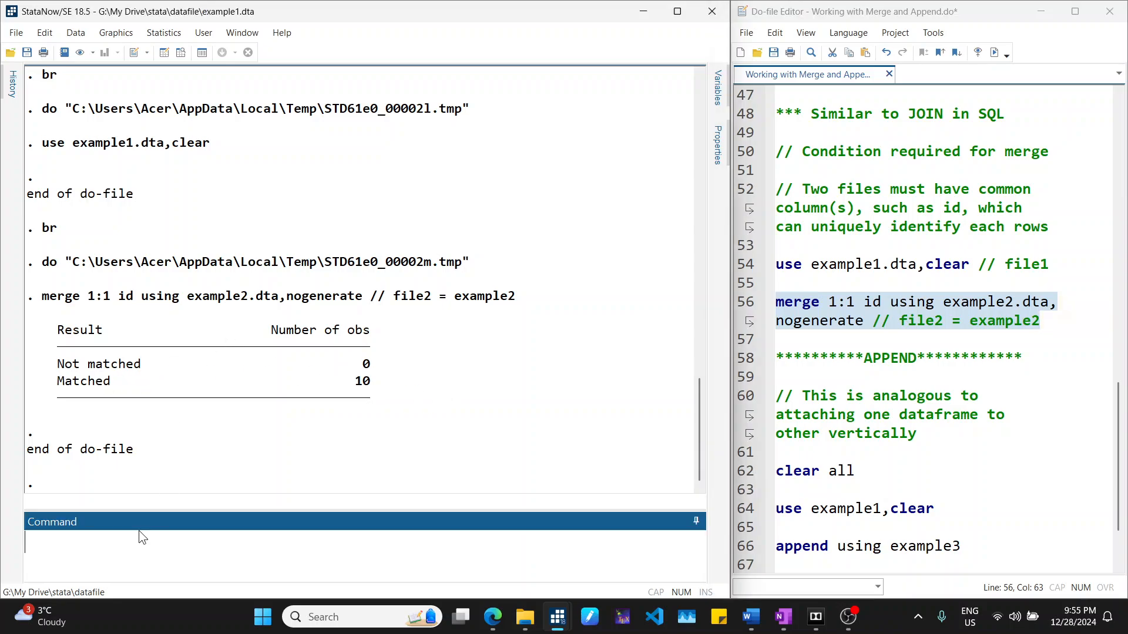
{"action": "type", "text": "br"}
{"action": "key", "text": "Return"}
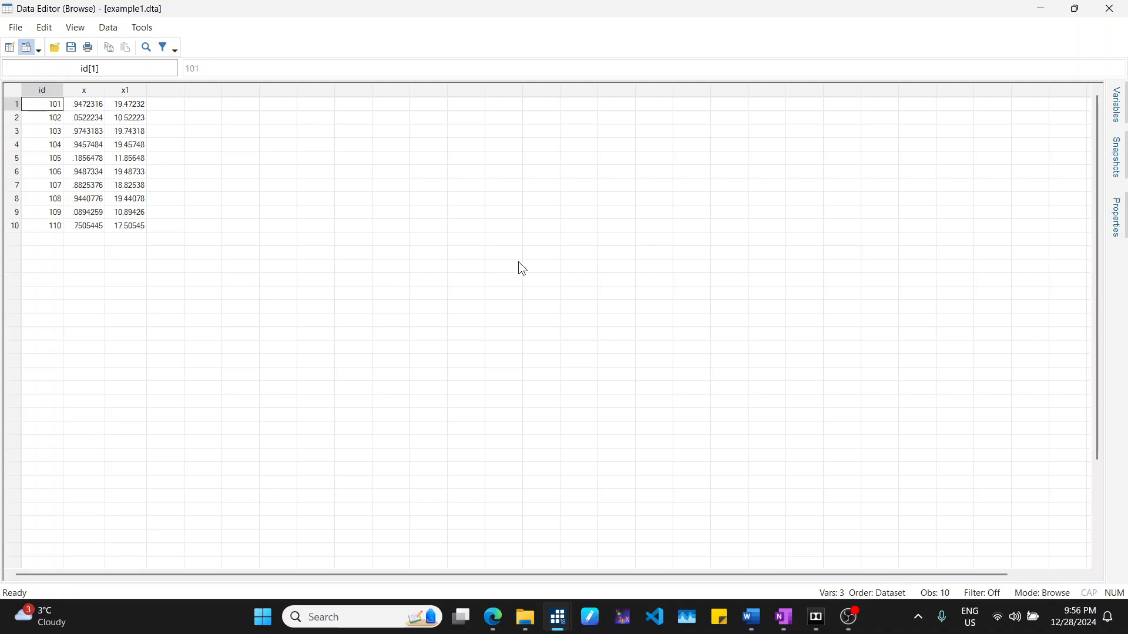
{"action": "left_click", "coordinate": [1108, 8]}
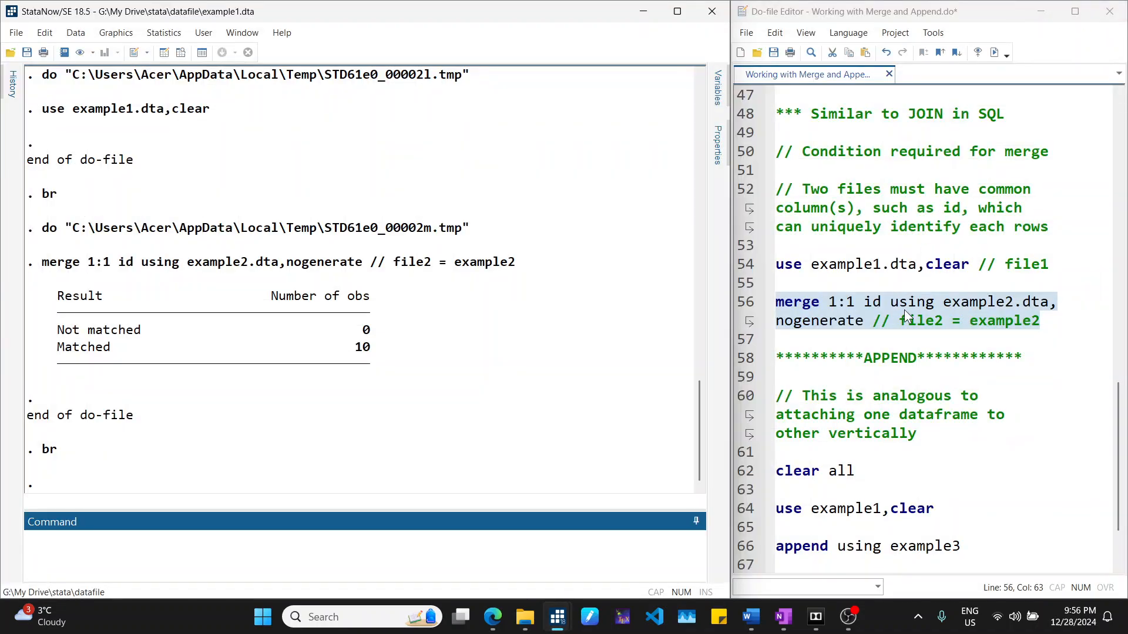
- Add a new line save example4.dta,replace below the merge command
{"action": "left_click", "coordinate": [905, 309]}
{"action": "scroll", "coordinate": [951, 310], "scroll_direction": "down", "scroll_amount": 1}
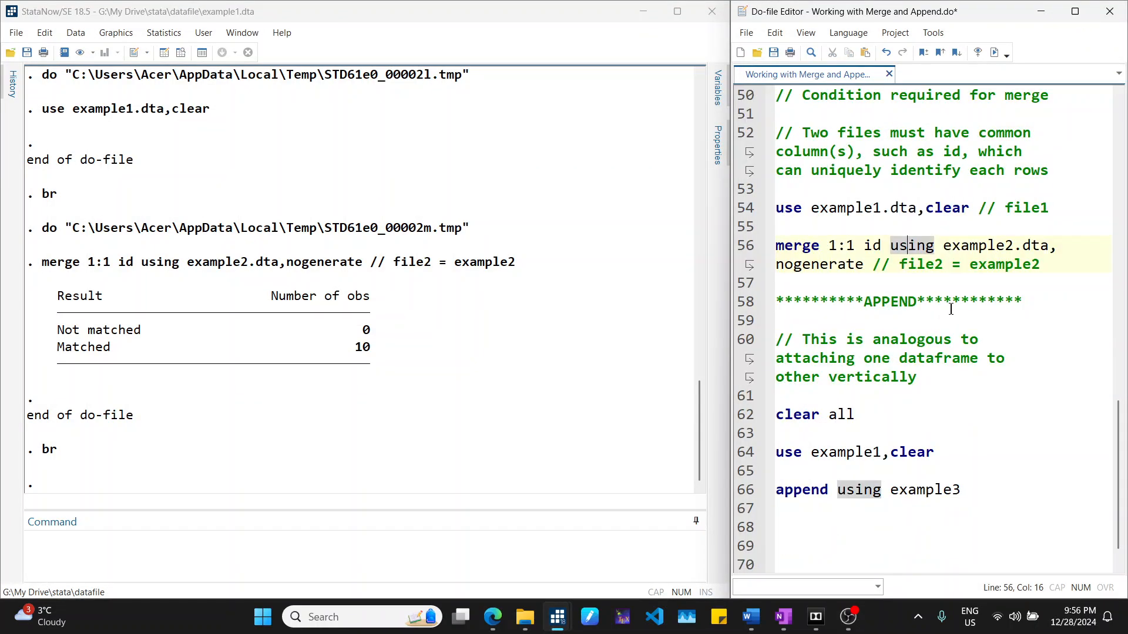
{"action": "left_click", "coordinate": [1051, 266]}
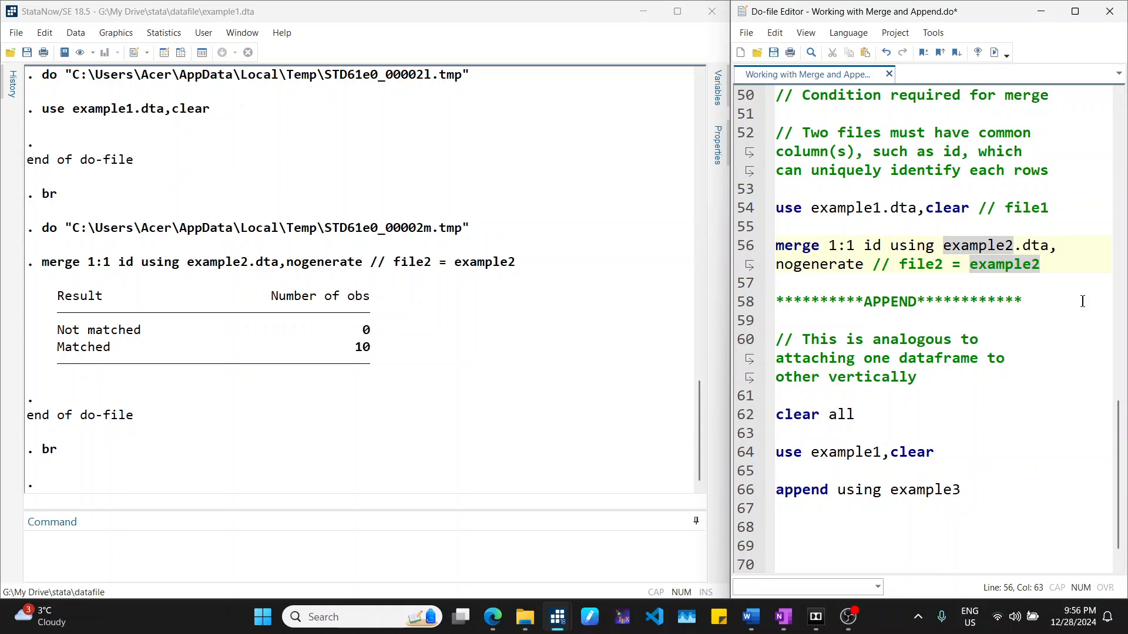
{"action": "key", "text": "Return"}
{"action": "key", "text": "Return"}
{"action": "type", "text": "save "}
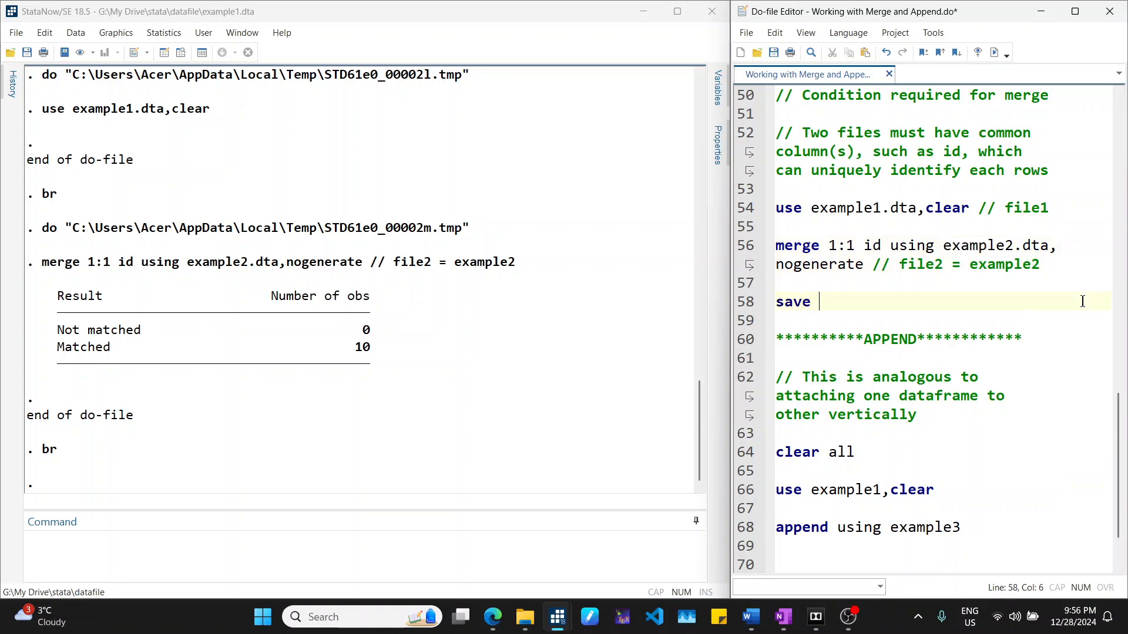
{"action": "type", "text": "example"}
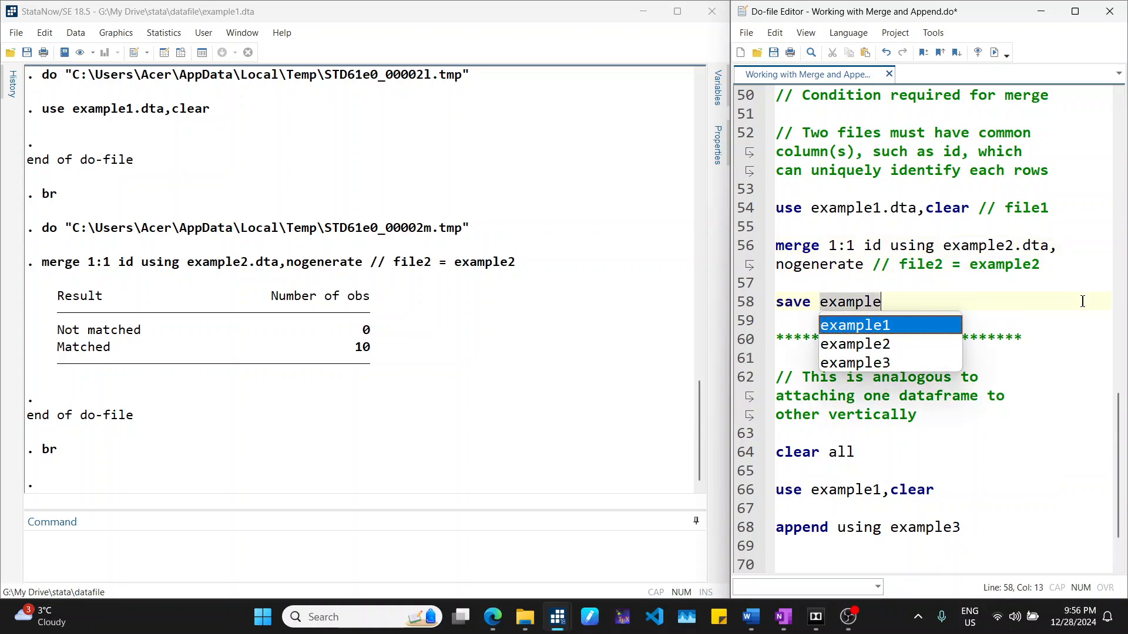
{"action": "type", "text": "4.dt"}
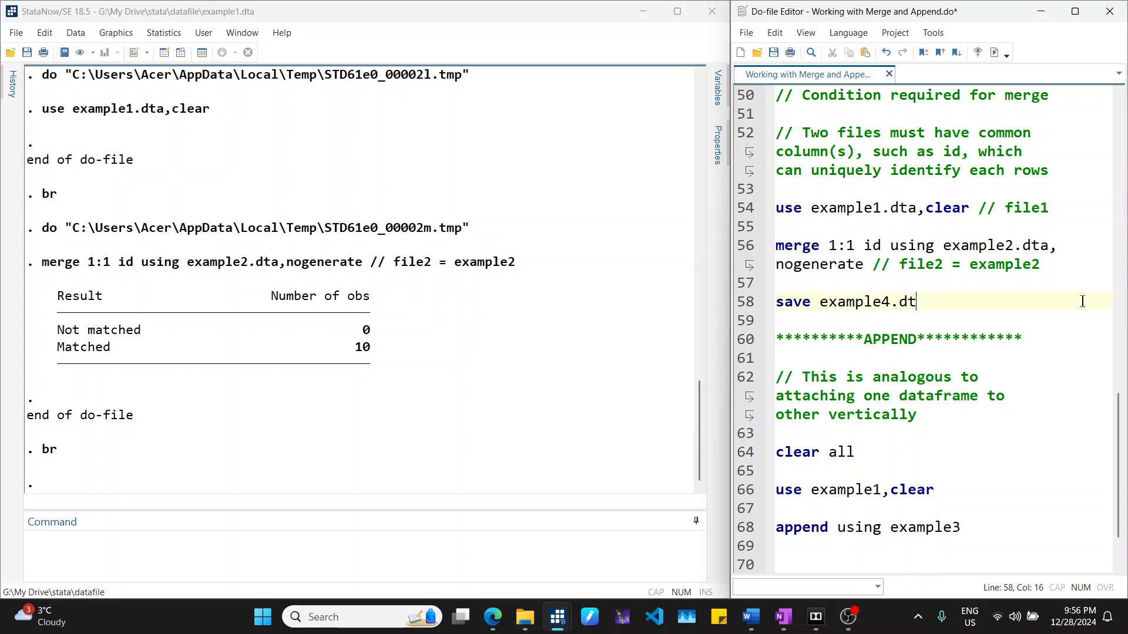
{"action": "type", "text": "a,reola"}
{"action": "key", "text": "BackSpace"}
{"action": "key", "text": "BackSpace"}
{"action": "key", "text": "BackSpace"}
{"action": "type", "text": "place"}
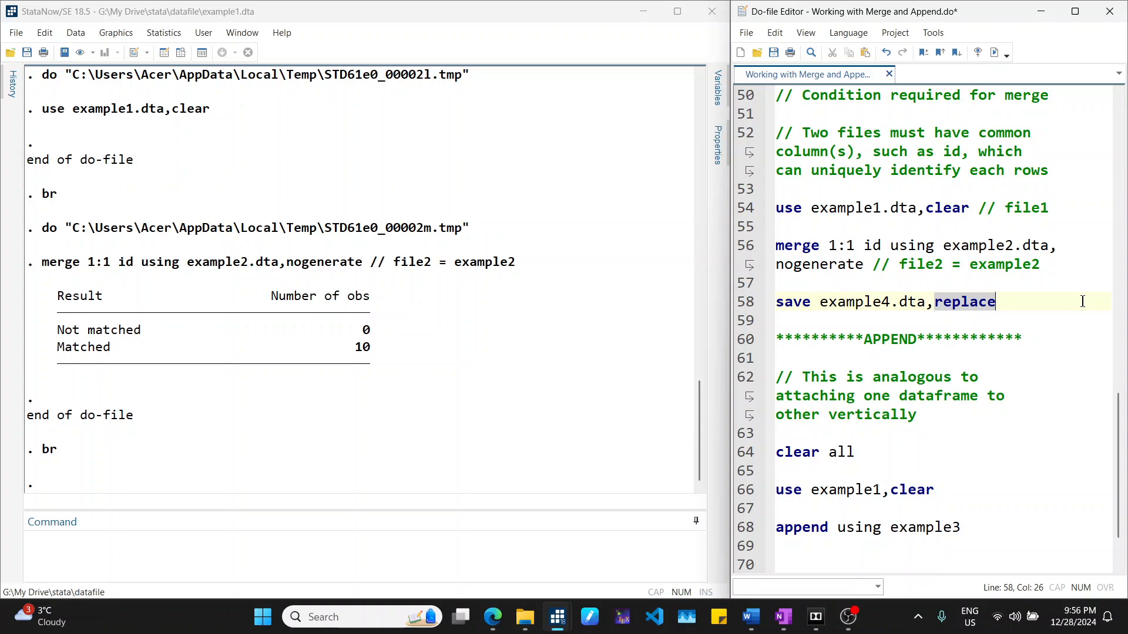
- Switch to OneNote and scroll to the empty space under the Append heading
{"action": "scroll", "coordinate": [1074, 296], "scroll_direction": "down", "scroll_amount": 2}
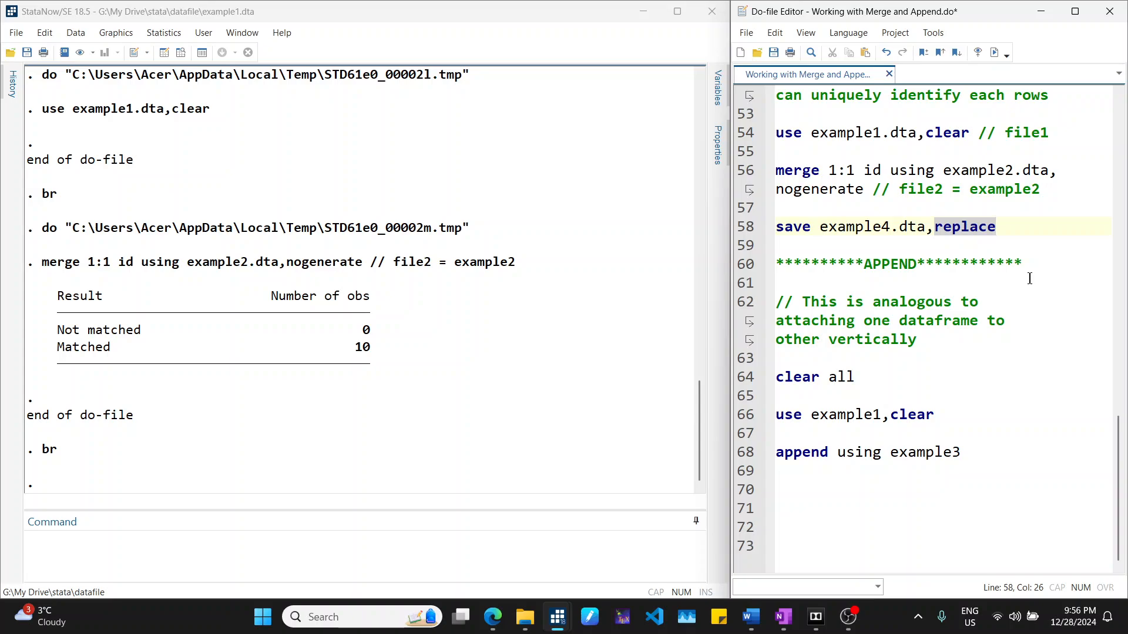
{"action": "mouse_move", "coordinate": [783, 617]}
{"action": "left_click", "coordinate": [775, 593]}
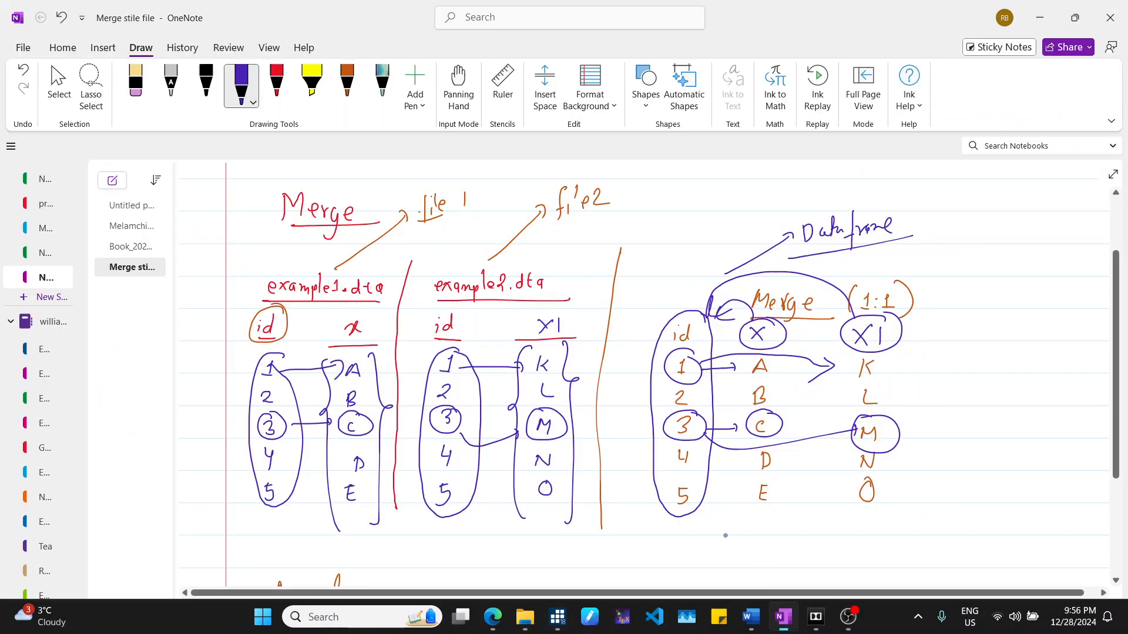
{"action": "scroll", "coordinate": [426, 376], "scroll_direction": "down", "scroll_amount": 1}
{"action": "scroll", "coordinate": [426, 376], "scroll_direction": "up", "scroll_amount": 1}
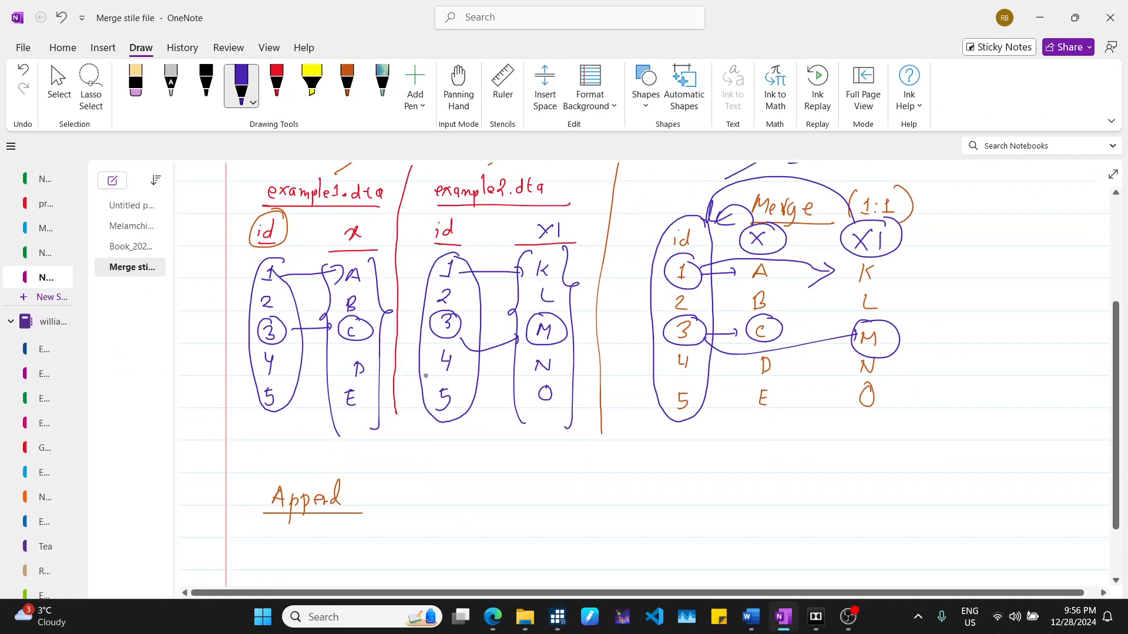
{"action": "scroll", "coordinate": [261, 243], "scroll_direction": "down", "scroll_amount": 3}
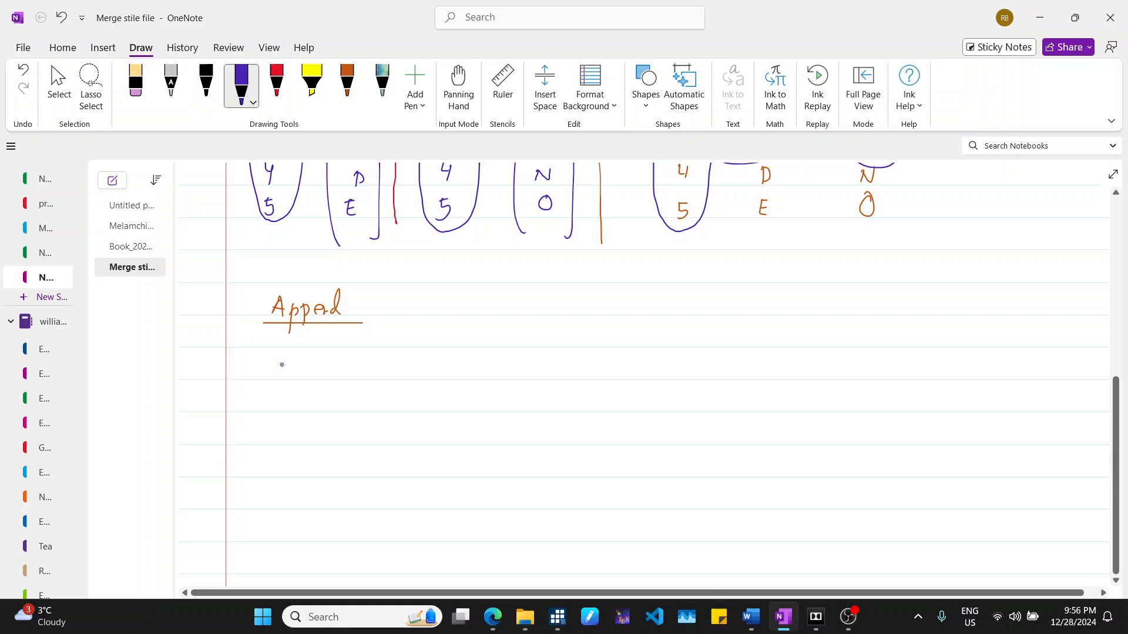
{"action": "left_click_drag", "start_coordinate": [251, 368], "coordinate": [262, 374]}
{"action": "left_click_drag", "start_coordinate": [277, 363], "coordinate": [266, 379]}
{"action": "left_click_drag", "start_coordinate": [264, 366], "coordinate": [278, 400]}
{"action": "left_click_drag", "start_coordinate": [280, 376], "coordinate": [292, 373]}
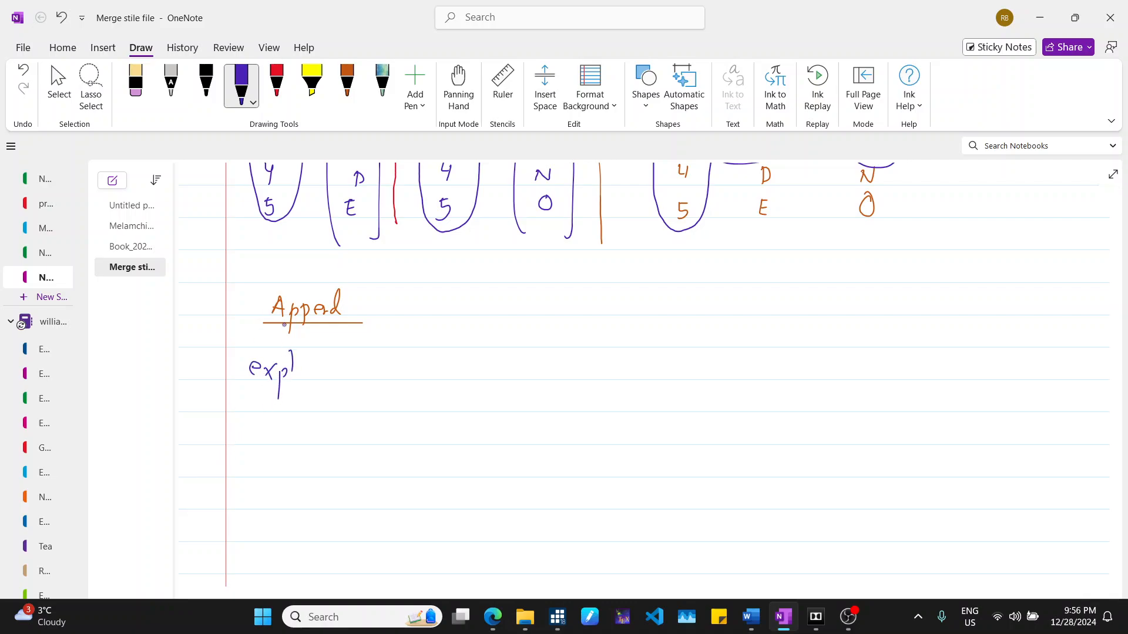
{"action": "left_click", "coordinate": [140, 88]}
{"action": "left_click_drag", "start_coordinate": [289, 403], "coordinate": [271, 388]}
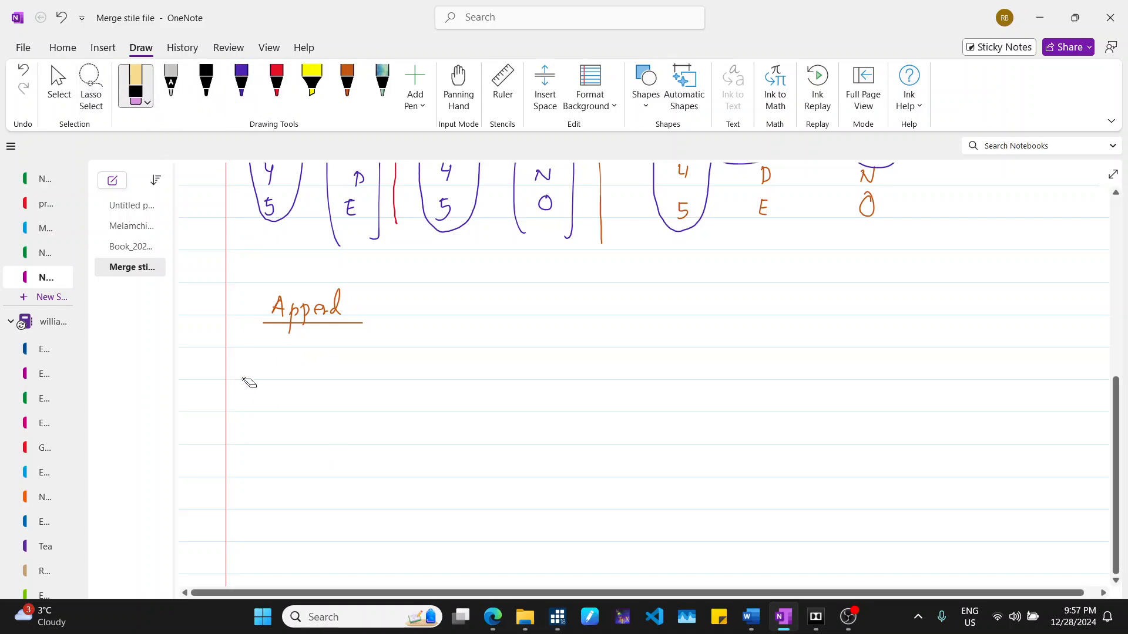
- Write example1.dta in red ink under the Append heading and underline it
{"action": "left_click", "coordinate": [277, 85]}
{"action": "left_click_drag", "start_coordinate": [249, 374], "coordinate": [355, 378]}
{"action": "left_click", "coordinate": [342, 376]}
{"action": "left_click_drag", "start_coordinate": [351, 370], "coordinate": [364, 380]}
{"action": "left_click_drag", "start_coordinate": [242, 391], "coordinate": [382, 392]}
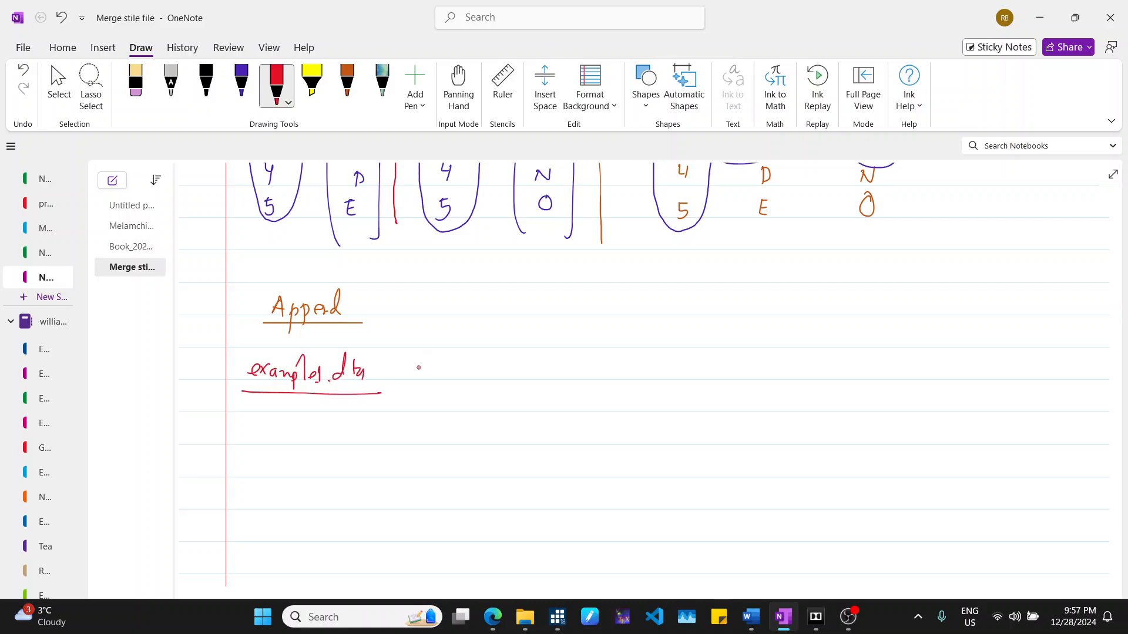
- Write id values 1 to 5 beside the label with id and x column headers
{"action": "left_click_drag", "start_coordinate": [452, 364], "coordinate": [459, 403]}
{"action": "left_click_drag", "start_coordinate": [447, 419], "coordinate": [453, 474]}
{"action": "left_click_drag", "start_coordinate": [444, 486], "coordinate": [446, 504]}
{"action": "left_click_drag", "start_coordinate": [453, 484], "coordinate": [461, 484]}
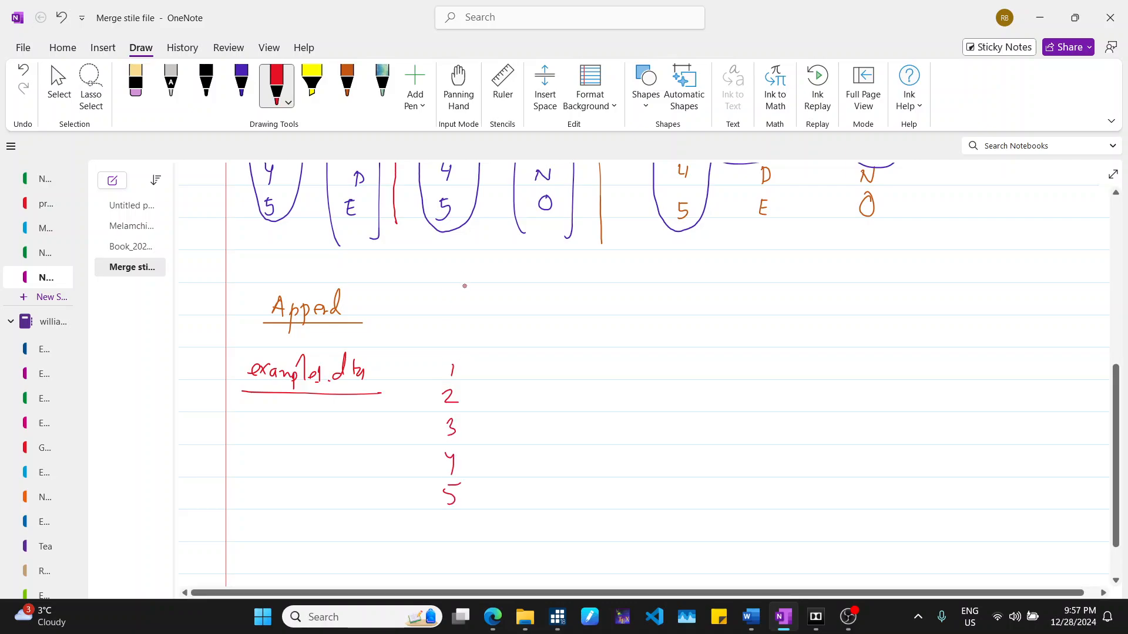
{"action": "left_click_drag", "start_coordinate": [448, 333], "coordinate": [456, 345]}
{"action": "mouse_move", "coordinate": [462, 322]}
{"action": "left_mouse_down"}
{"action": "mouse_move", "coordinate": [463, 343]}
{"action": "mouse_move", "coordinate": [510, 346]}
{"action": "left_mouse_up"}
{"action": "left_click_drag", "start_coordinate": [510, 330], "coordinate": [523, 345]}
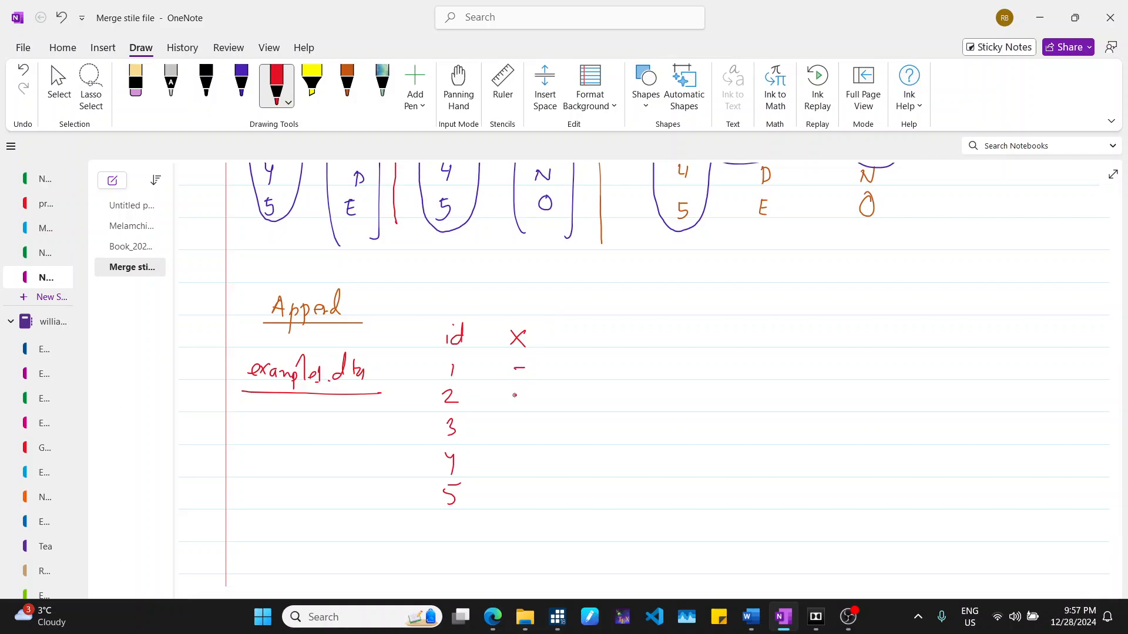
- Draw dashes as x values for example1's five rows
{"action": "left_click_drag", "start_coordinate": [513, 396], "coordinate": [529, 395]}
{"action": "mouse_move", "coordinate": [512, 428]}
{"action": "left_mouse_down"}
{"action": "mouse_move", "coordinate": [524, 427]}
{"action": "mouse_move", "coordinate": [530, 454]}
{"action": "left_mouse_up"}
{"action": "left_click_drag", "start_coordinate": [518, 495], "coordinate": [536, 491]}
{"action": "scroll", "coordinate": [507, 388], "scroll_direction": "down", "scroll_amount": 3}
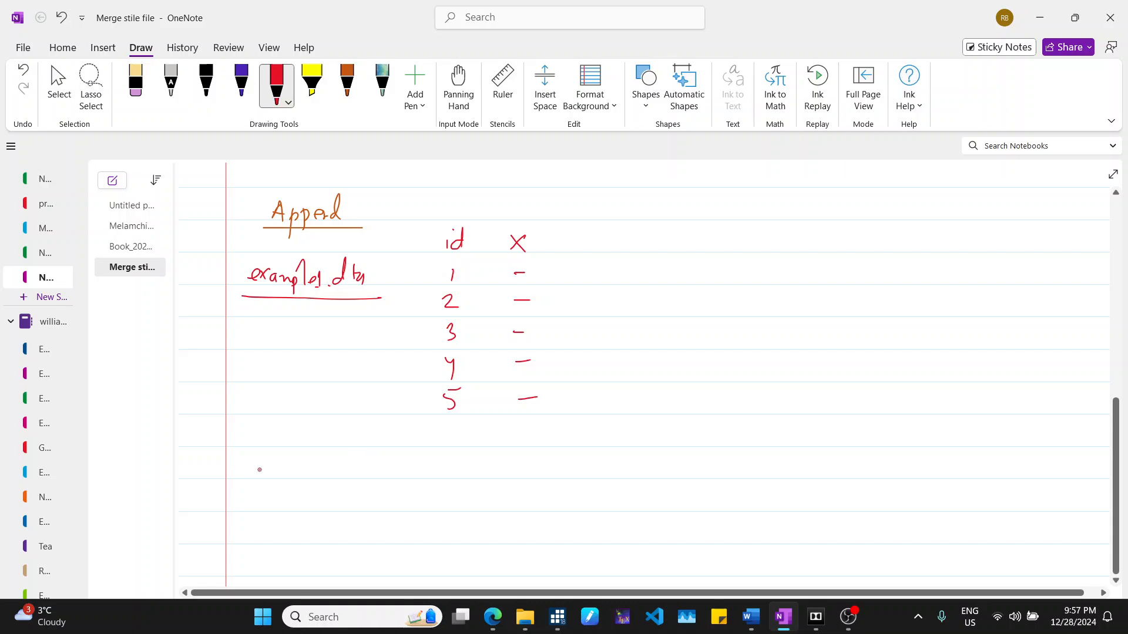
- Write example2.dta further down and underline it
{"action": "left_click_drag", "start_coordinate": [246, 475], "coordinate": [267, 479]}
{"action": "left_click_drag", "start_coordinate": [265, 464], "coordinate": [256, 479]}
{"action": "left_click_drag", "start_coordinate": [269, 475], "coordinate": [299, 481]}
{"action": "mouse_move", "coordinate": [297, 483]}
{"action": "left_mouse_down"}
{"action": "mouse_move", "coordinate": [333, 485]}
{"action": "mouse_move", "coordinate": [348, 457]}
{"action": "left_mouse_up"}
{"action": "left_click_drag", "start_coordinate": [360, 470], "coordinate": [362, 481]}
{"action": "mouse_move", "coordinate": [363, 461]}
{"action": "left_mouse_down"}
{"action": "mouse_move", "coordinate": [364, 479]}
{"action": "mouse_move", "coordinate": [372, 467]}
{"action": "left_mouse_up"}
{"action": "left_click_drag", "start_coordinate": [374, 468], "coordinate": [376, 479]}
{"action": "left_click_drag", "start_coordinate": [243, 494], "coordinate": [415, 479]}
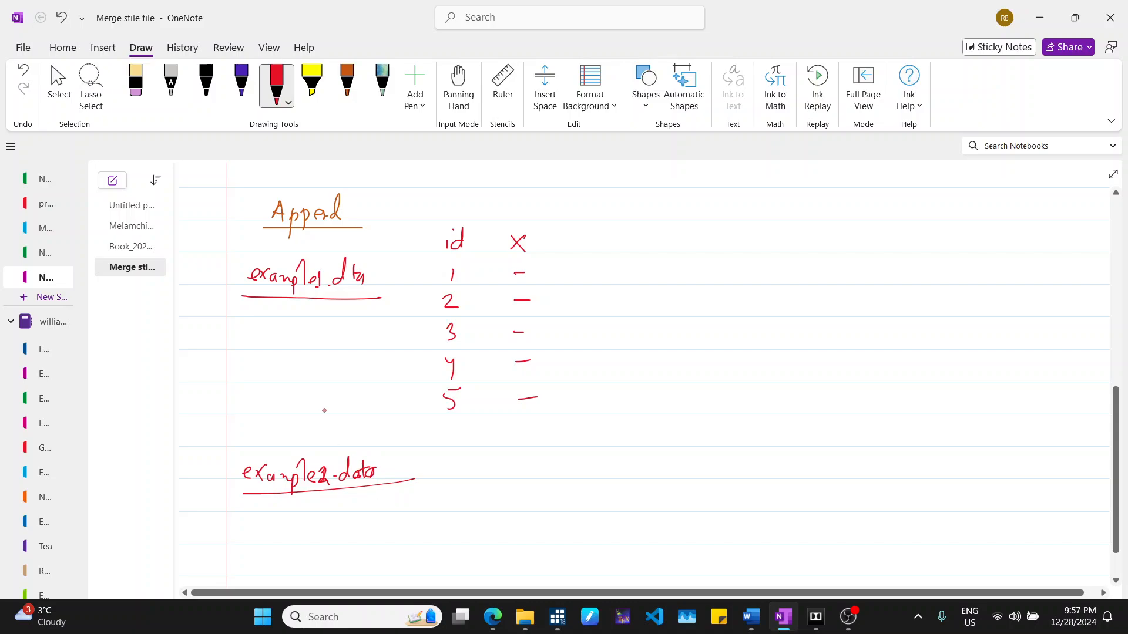
- Erase and rewrite the end of the example2.dta label
{"action": "left_click", "coordinate": [136, 91]}
{"action": "left_click_drag", "start_coordinate": [379, 473], "coordinate": [352, 463]}
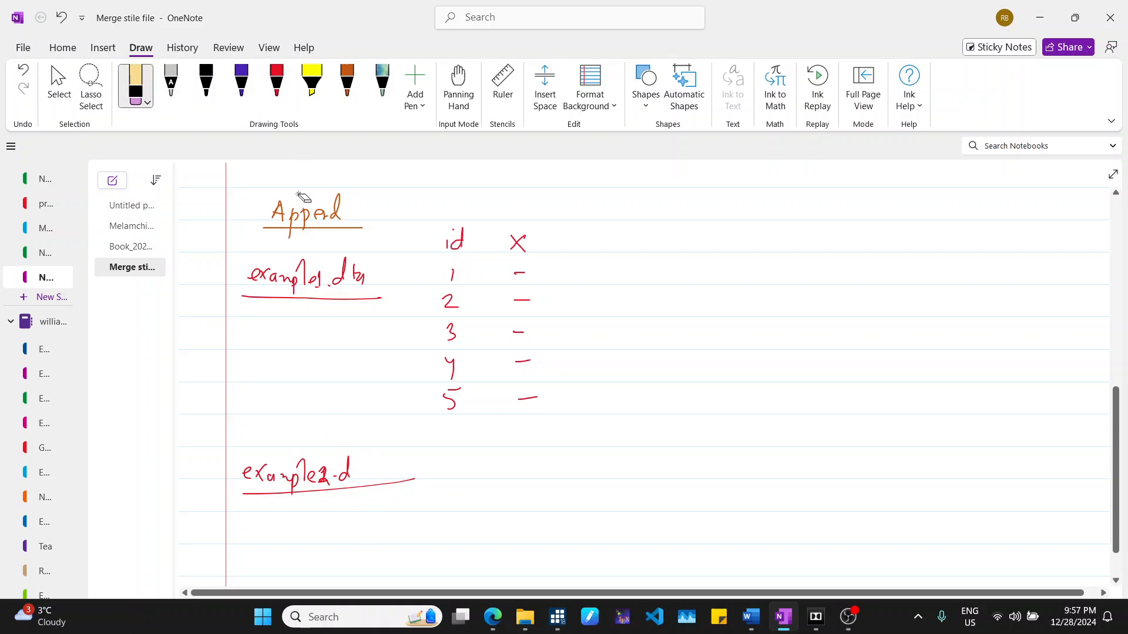
{"action": "left_click", "coordinate": [276, 88]}
{"action": "mouse_move", "coordinate": [361, 462]}
{"action": "left_mouse_down"}
{"action": "mouse_move", "coordinate": [363, 483]}
{"action": "mouse_move", "coordinate": [368, 466]}
{"action": "left_mouse_up"}
{"action": "left_click_drag", "start_coordinate": [377, 470], "coordinate": [378, 483]}
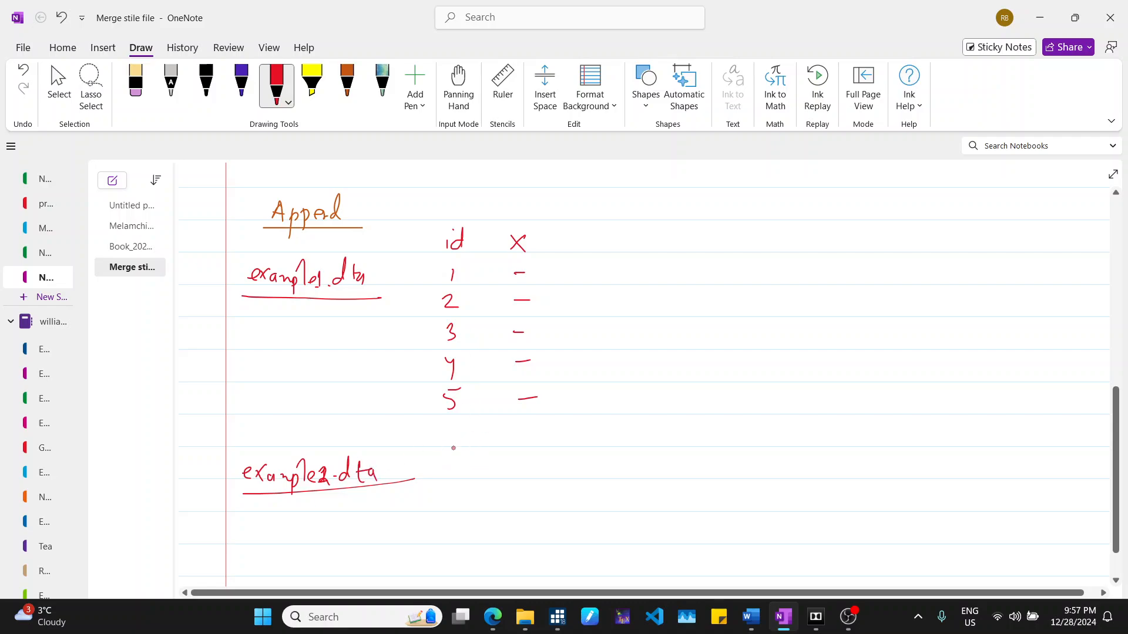
- Write ids 1 to 5 below example1's rows for example2, with dashes in the x column
{"action": "mouse_move", "coordinate": [452, 431]}
{"action": "left_mouse_down"}
{"action": "mouse_move", "coordinate": [445, 508]}
{"action": "mouse_move", "coordinate": [457, 539]}
{"action": "mouse_move", "coordinate": [444, 573]}
{"action": "left_mouse_up"}
{"action": "left_click_drag", "start_coordinate": [444, 554], "coordinate": [459, 551]}
{"action": "left_click_drag", "start_coordinate": [512, 435], "coordinate": [527, 435]}
{"action": "mouse_move", "coordinate": [509, 465]}
{"action": "left_mouse_down"}
{"action": "mouse_move", "coordinate": [521, 465]}
{"action": "mouse_move", "coordinate": [525, 494]}
{"action": "left_mouse_up"}
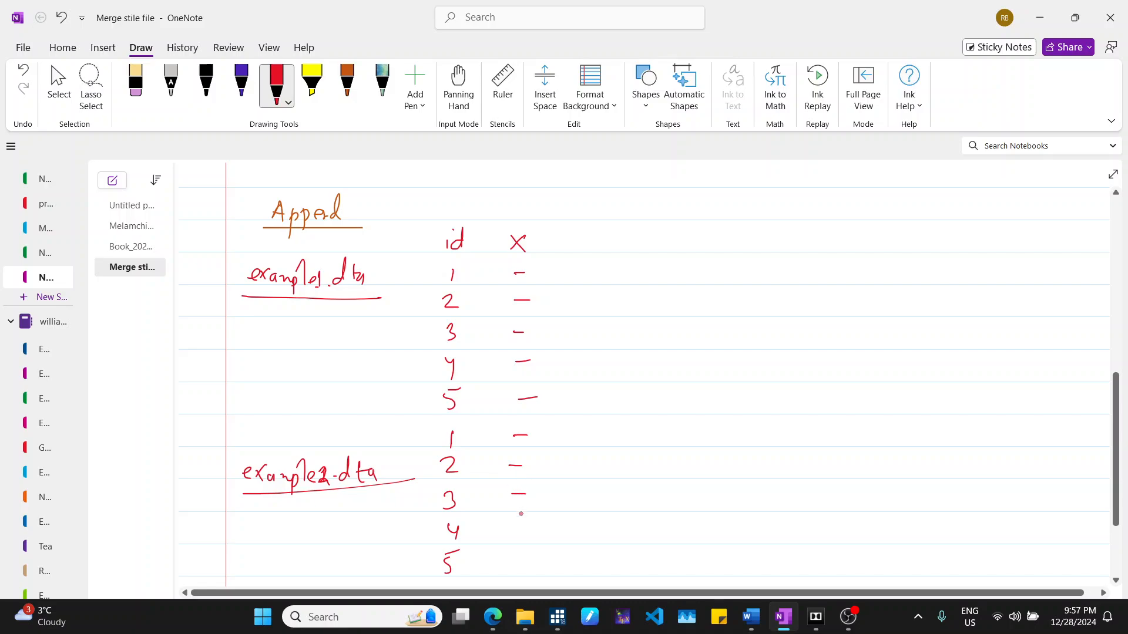
- Add an x1 column header with dots for example1's rows and dashes for example2's rows
{"action": "left_click_drag", "start_coordinate": [557, 237], "coordinate": [577, 254]}
{"action": "mouse_move", "coordinate": [570, 237]}
{"action": "left_mouse_down"}
{"action": "mouse_move", "coordinate": [557, 254]}
{"action": "mouse_move", "coordinate": [588, 253]}
{"action": "mouse_move", "coordinate": [570, 272]}
{"action": "left_mouse_up"}
{"action": "left_click", "coordinate": [571, 304]}
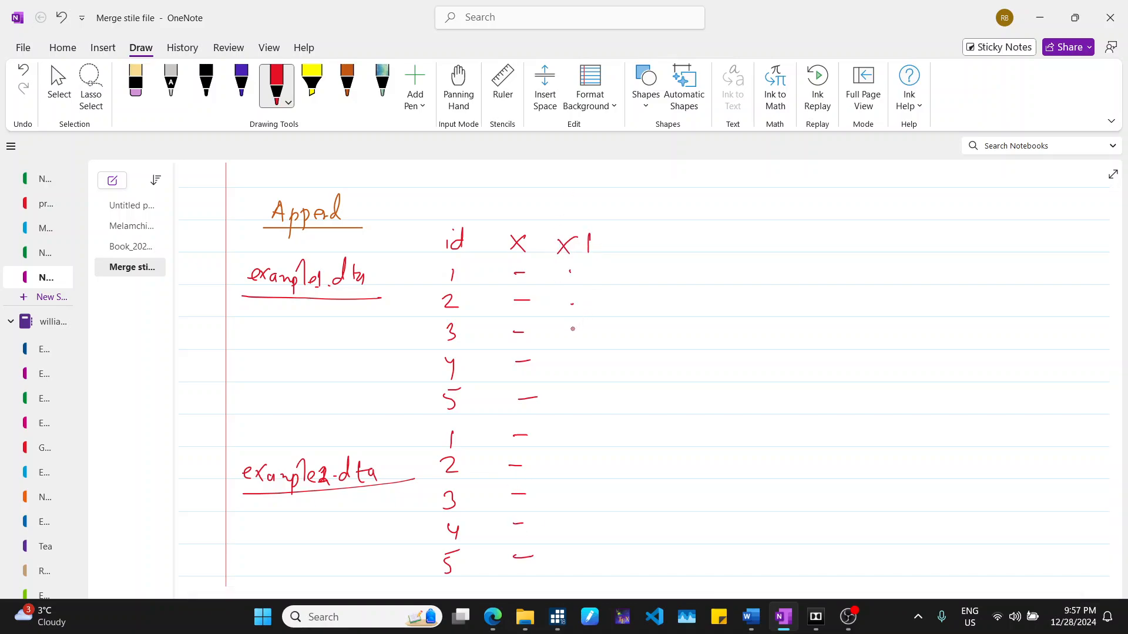
{"action": "left_click_drag", "start_coordinate": [565, 437], "coordinate": [585, 434]}
- Replace the x dashes in example2's rows with dots as missing values
{"action": "left_click", "coordinate": [136, 82]}
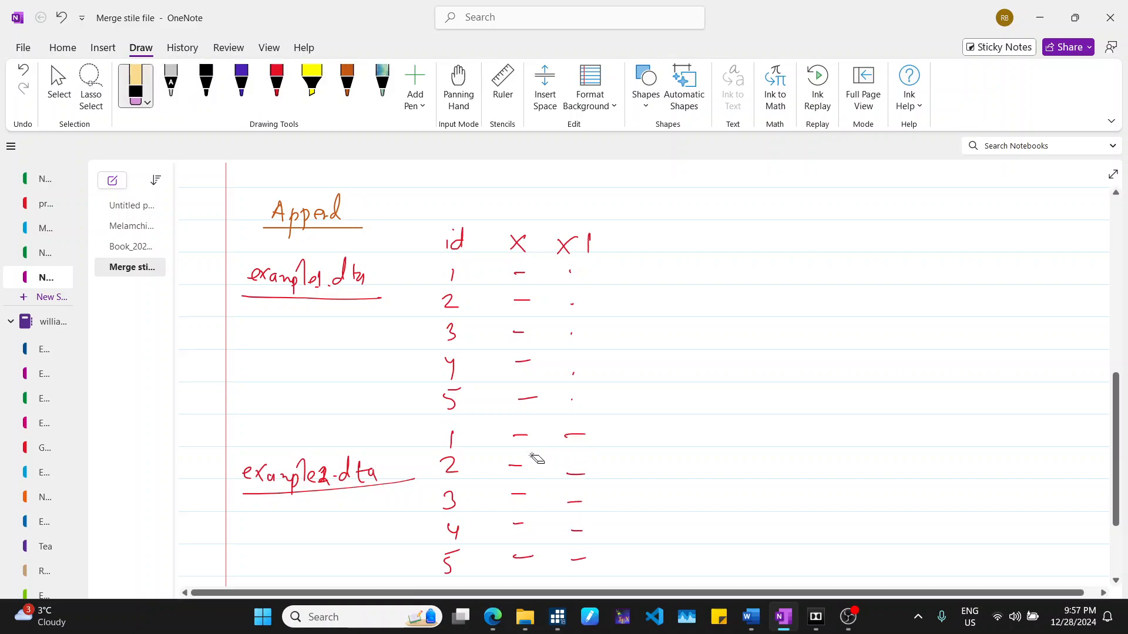
{"action": "mouse_move", "coordinate": [532, 457]}
{"action": "left_mouse_down"}
{"action": "mouse_move", "coordinate": [505, 498]}
{"action": "mouse_move", "coordinate": [521, 500]}
{"action": "mouse_move", "coordinate": [523, 558]}
{"action": "left_mouse_up"}
{"action": "left_click", "coordinate": [276, 85]}
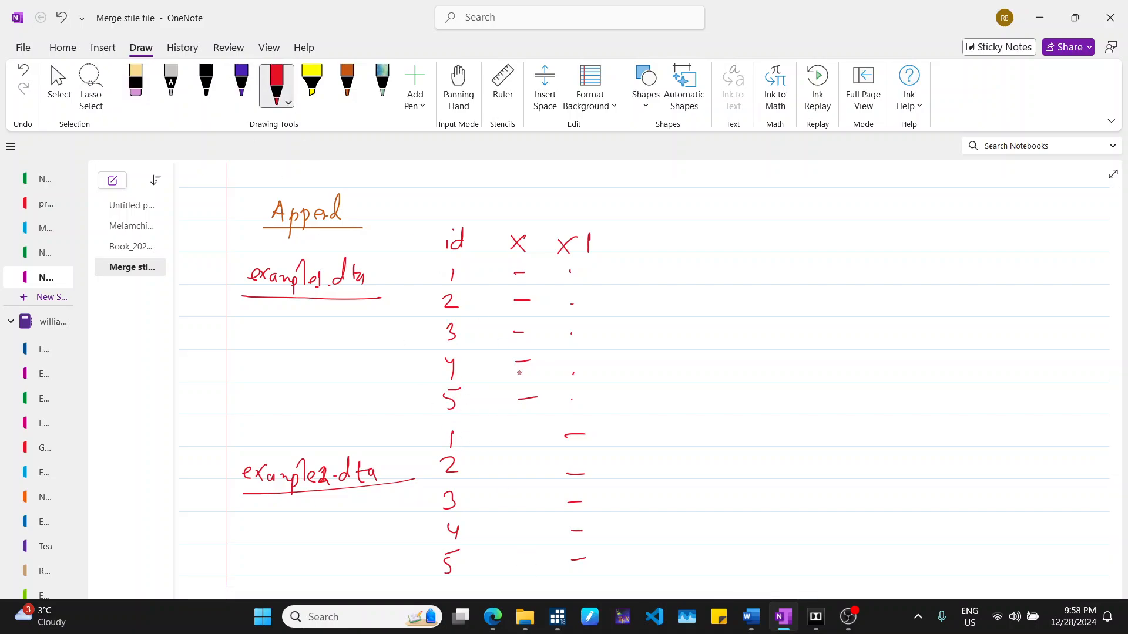
{"action": "left_click", "coordinate": [523, 432]}
- Draw a separator line between the two row blocks and braces grouping each block
{"action": "left_click_drag", "start_coordinate": [437, 419], "coordinate": [601, 419]}
{"action": "mouse_move", "coordinate": [624, 234]}
{"action": "left_mouse_down"}
{"action": "mouse_move", "coordinate": [640, 305]}
{"action": "mouse_move", "coordinate": [614, 401]}
{"action": "mouse_move", "coordinate": [607, 559]}
{"action": "left_mouse_up"}
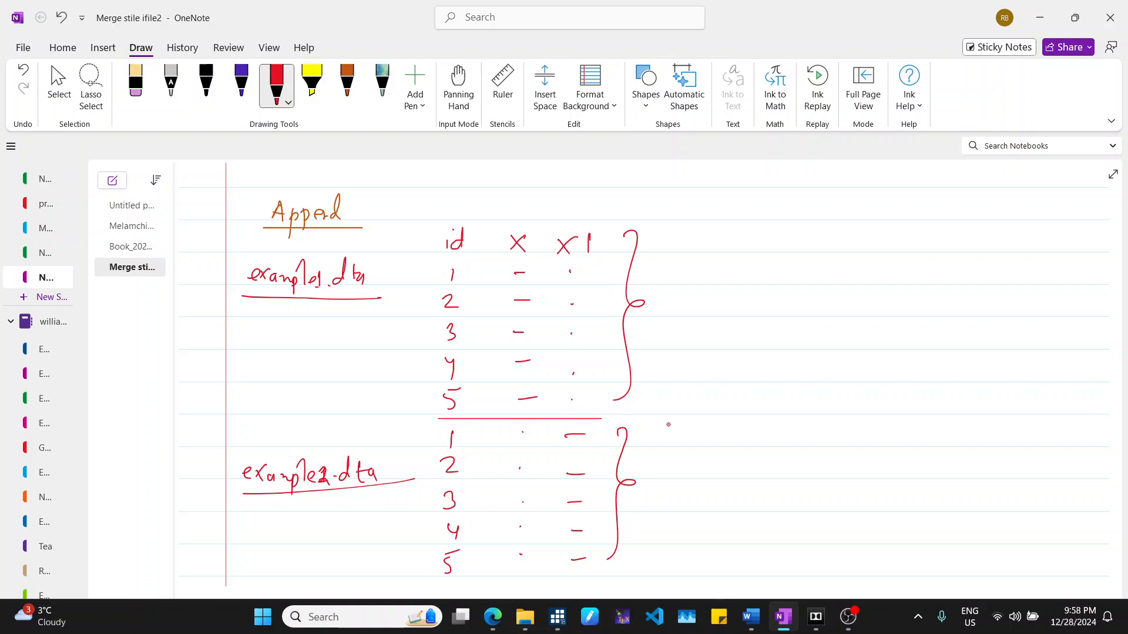
- Write the word attaching beside the braces, underline it, and return to Stata
{"action": "mouse_move", "coordinate": [698, 400]}
{"action": "left_mouse_down"}
{"action": "mouse_move", "coordinate": [695, 411]}
{"action": "mouse_move", "coordinate": [718, 395]}
{"action": "mouse_move", "coordinate": [727, 401]}
{"action": "mouse_move", "coordinate": [743, 381]}
{"action": "mouse_move", "coordinate": [764, 424]}
{"action": "left_mouse_up"}
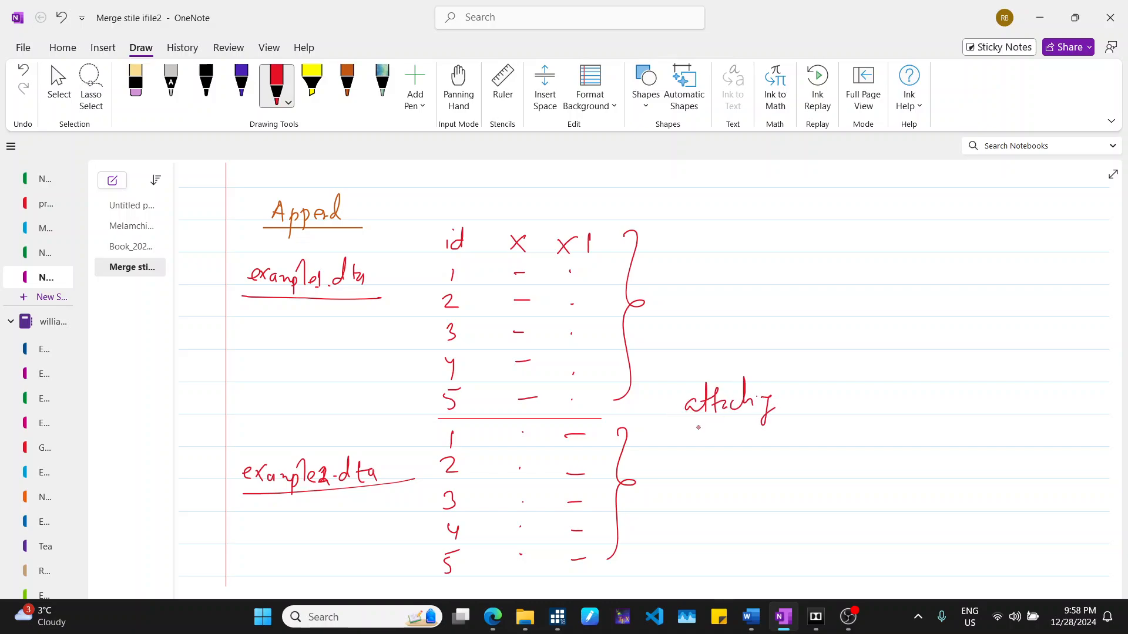
{"action": "left_click_drag", "start_coordinate": [691, 431], "coordinate": [769, 421]}
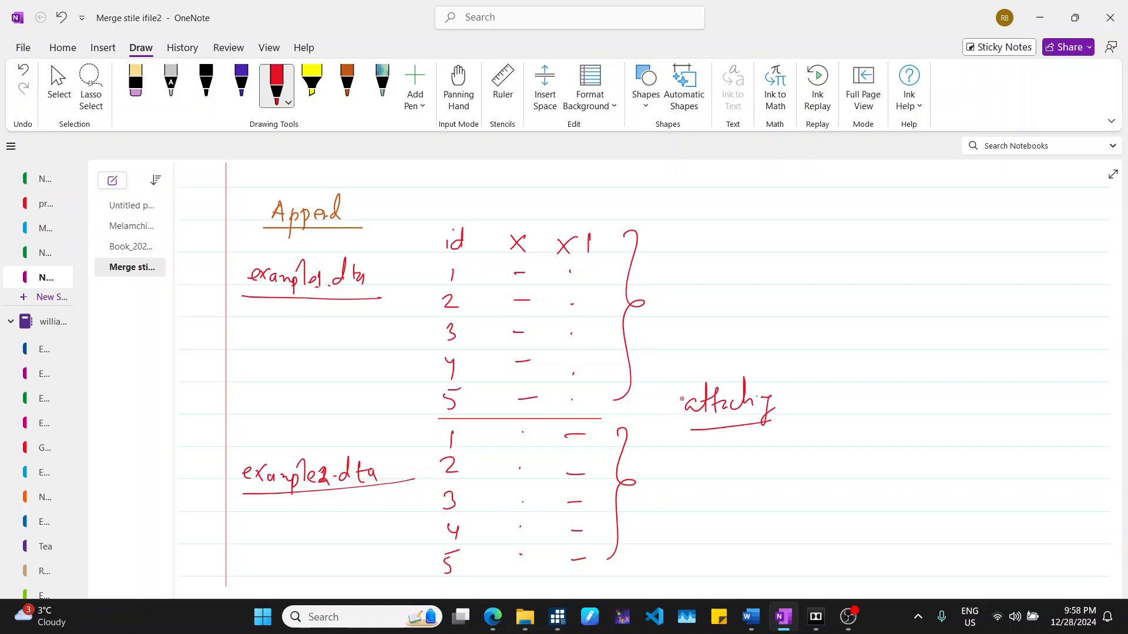
{"action": "left_click", "coordinate": [1038, 19]}
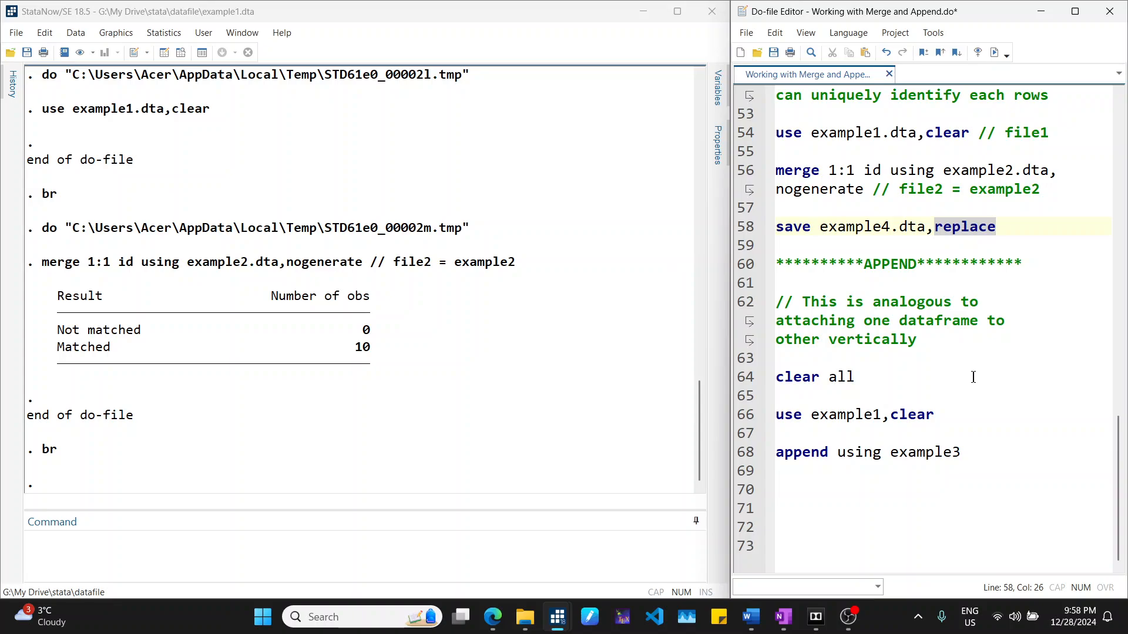
- Clear all data from memory from the command line
{"action": "left_click", "coordinate": [943, 414]}
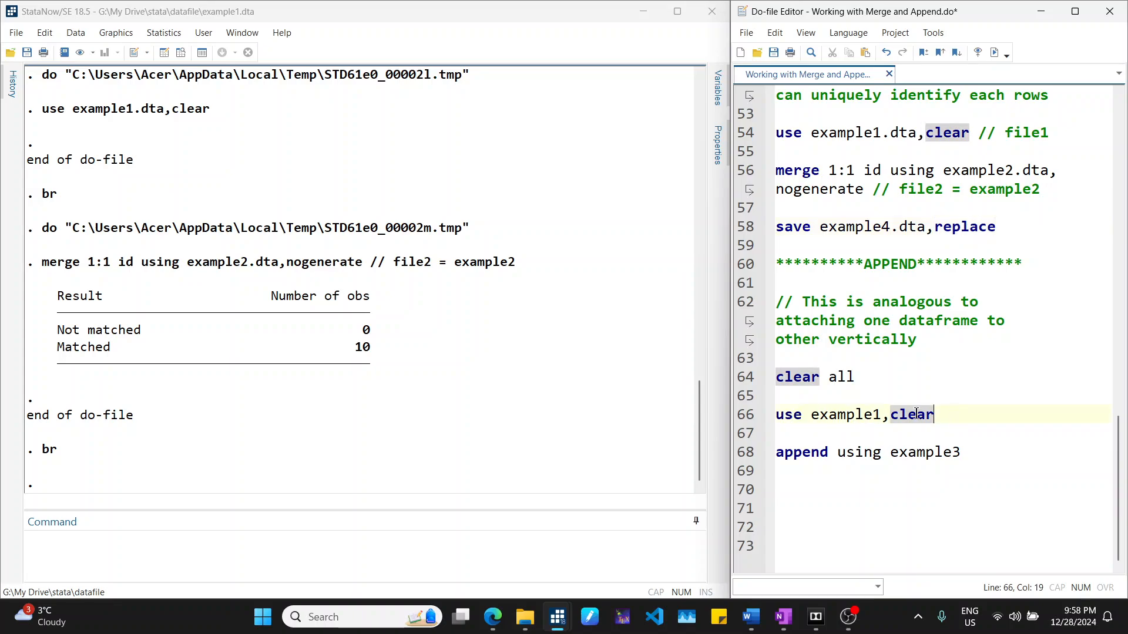
{"action": "left_click", "coordinate": [775, 376]}
{"action": "left_click_drag", "start_coordinate": [776, 377], "coordinate": [936, 413]}
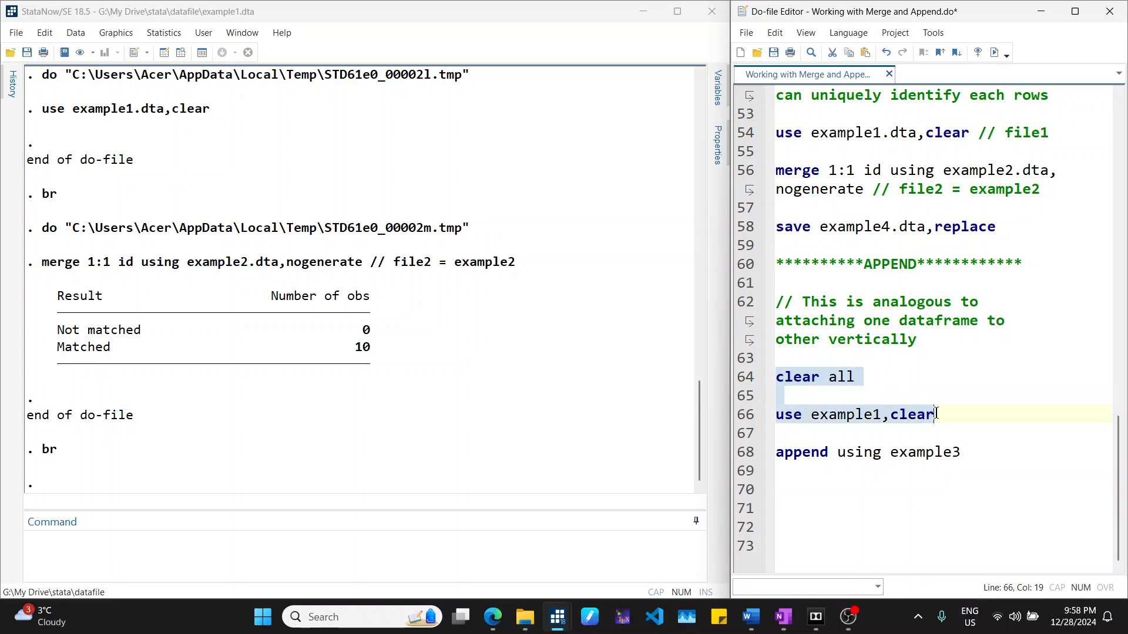
{"action": "left_click", "coordinate": [936, 413]}
{"action": "left_click", "coordinate": [962, 452]}
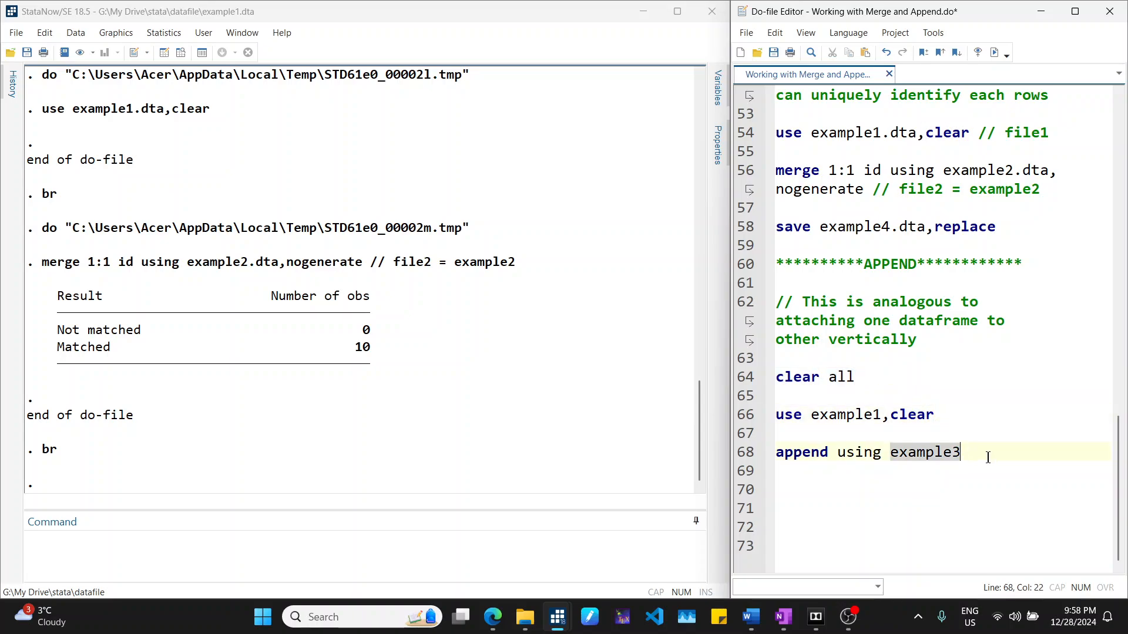
{"action": "left_click_drag", "start_coordinate": [489, 512], "coordinate": [504, 468]}
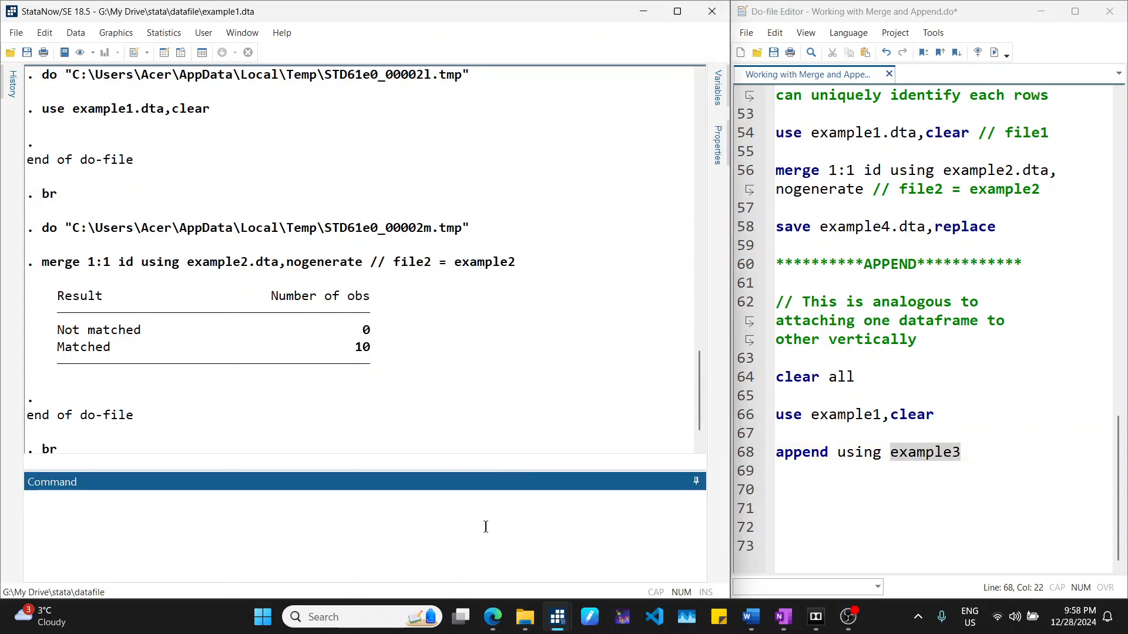
{"action": "type", "text": "clear all"}
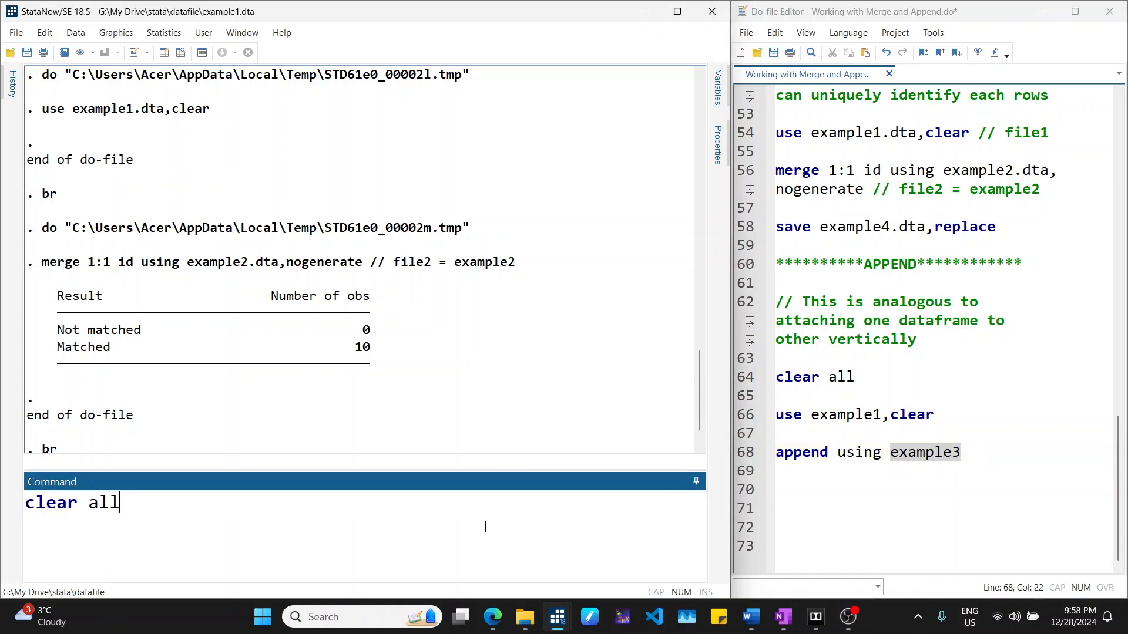
{"action": "key", "text": "Return"}
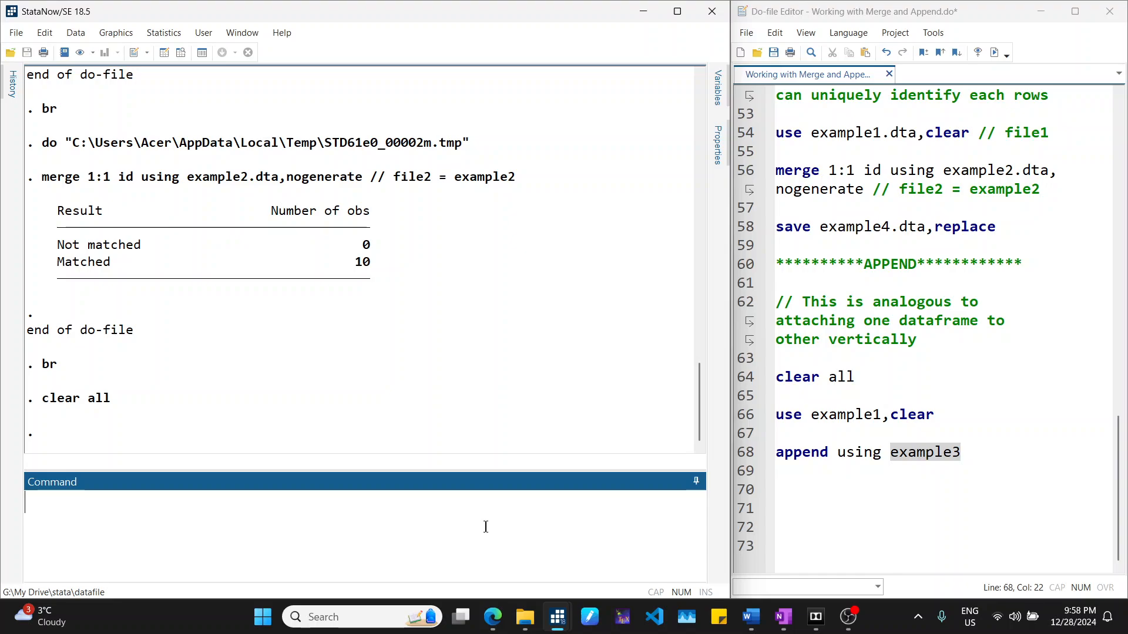
- Load the example3 dataset, clearing the current data
{"action": "type", "text": "use example2"}
{"action": "key", "text": "BackSpace"}
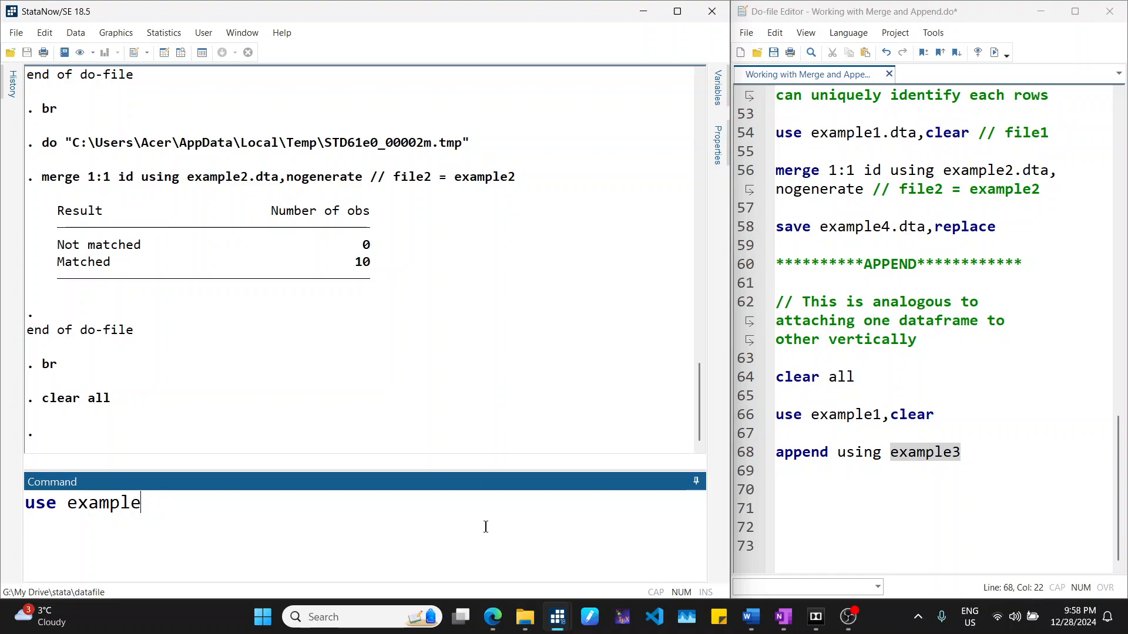
{"action": "type", "text": "3,clear"}
{"action": "key", "text": "Return"}
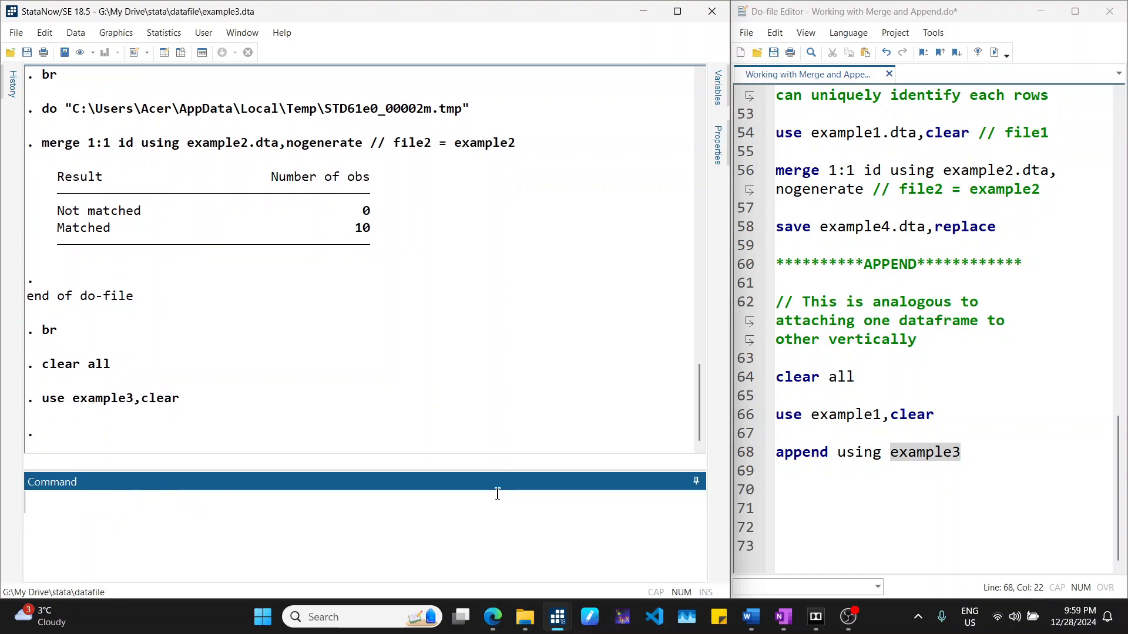
- Browse example3's id and x values, then close the Data Editor
{"action": "type", "text": "br"}
{"action": "key", "text": "Return"}
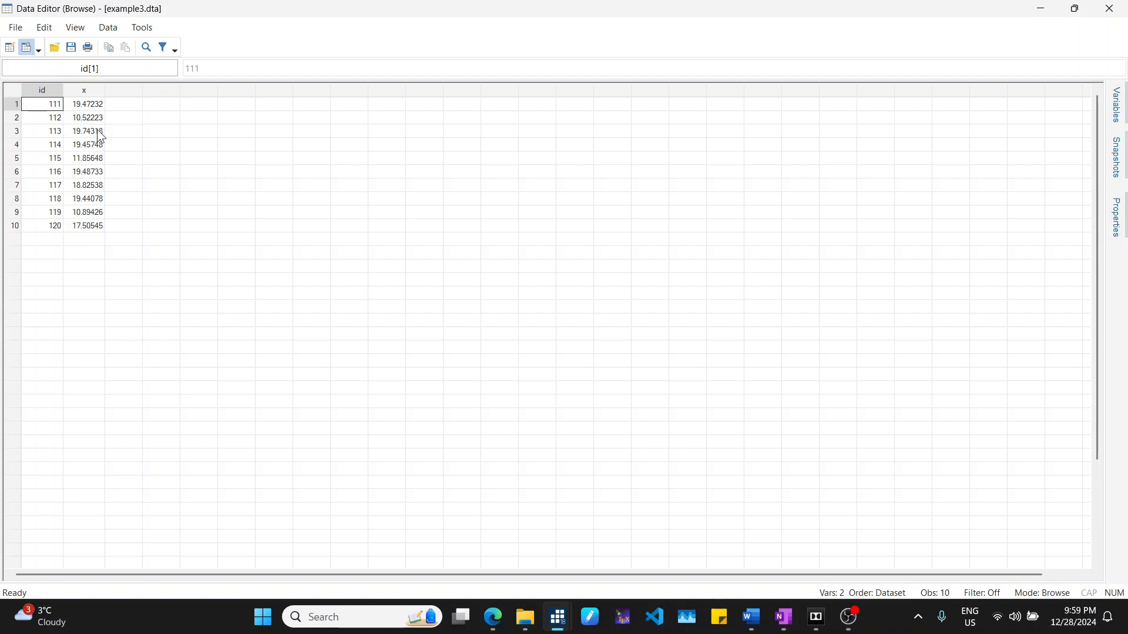
{"action": "left_click", "coordinate": [98, 105]}
{"action": "left_click", "coordinate": [96, 92]}
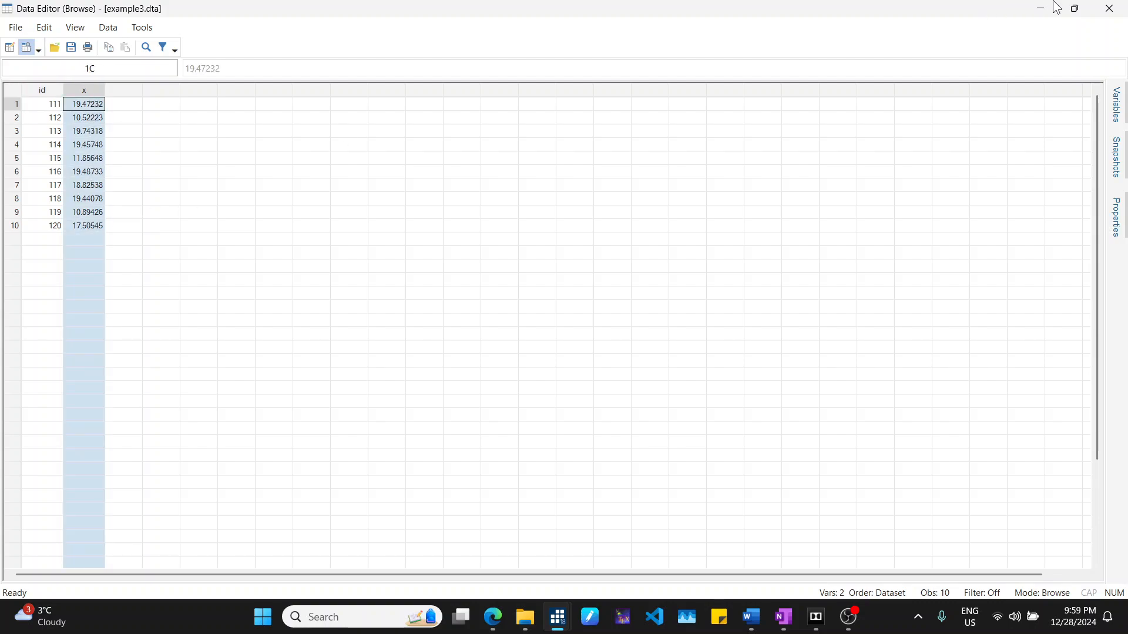
{"action": "left_click", "coordinate": [1109, 8]}
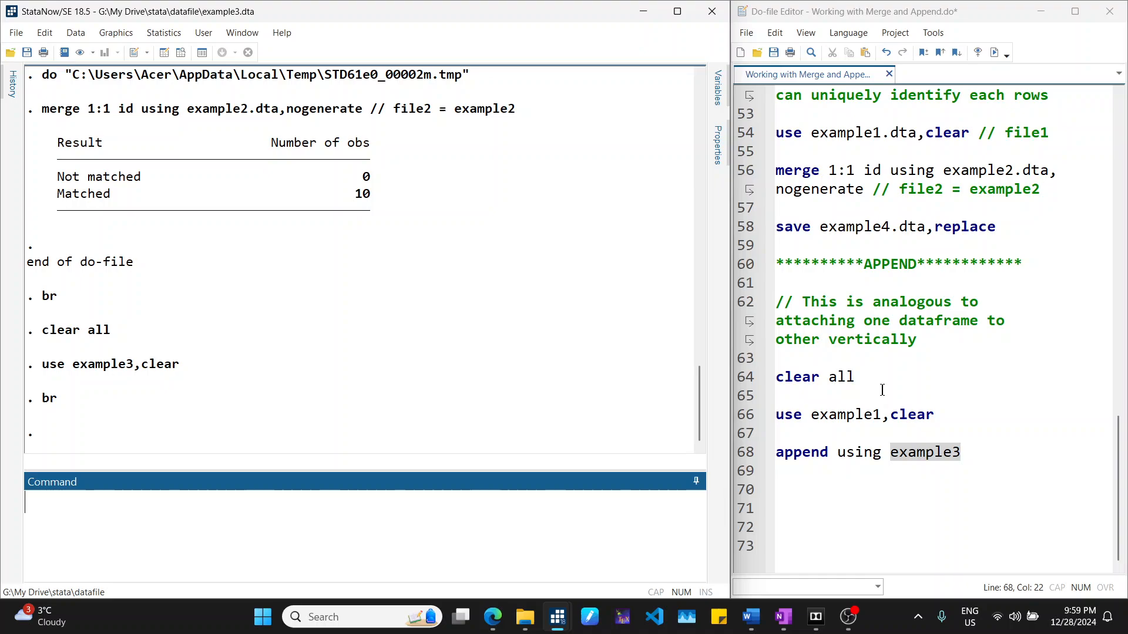
- Select the clear all, use example1 and append using example3 lines and run them
{"action": "left_click", "coordinate": [836, 452]}
{"action": "left_click_drag", "start_coordinate": [780, 376], "coordinate": [982, 460]}
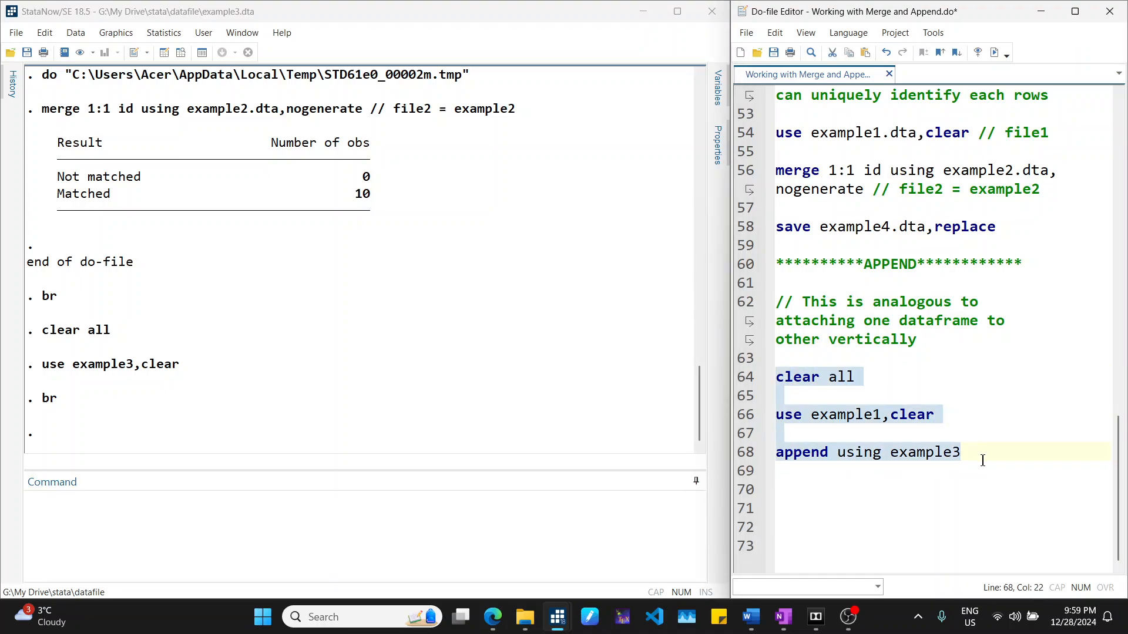
{"action": "left_click", "coordinate": [979, 52]}
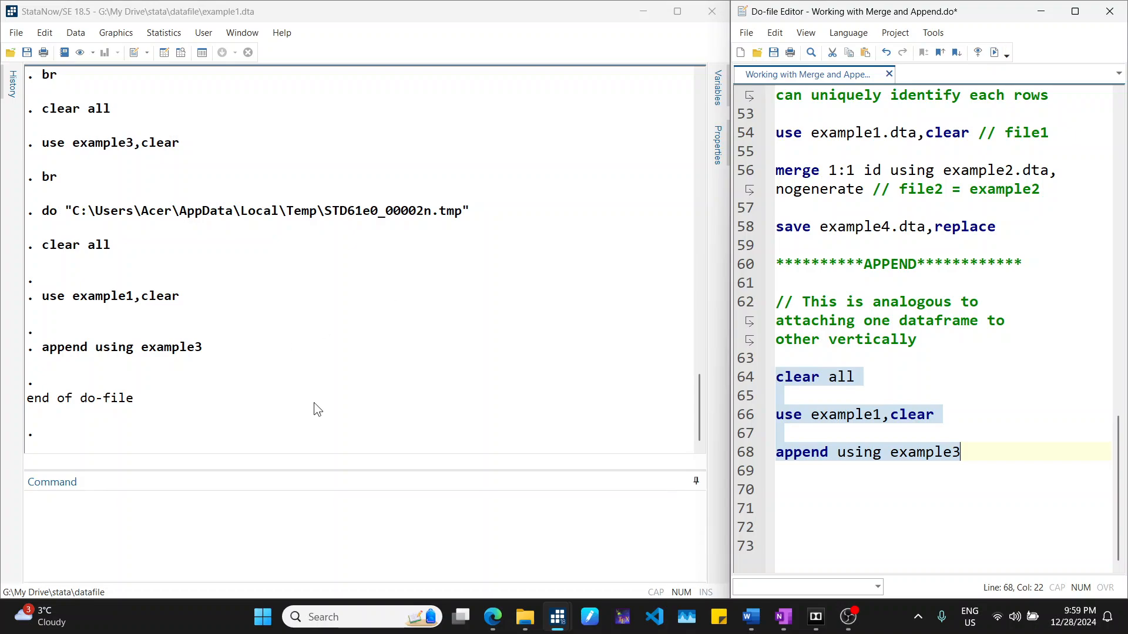
- Browse the appended dataset, highlighting the rows that came from example3, then close the Data Editor
{"action": "left_click", "coordinate": [794, 454]}
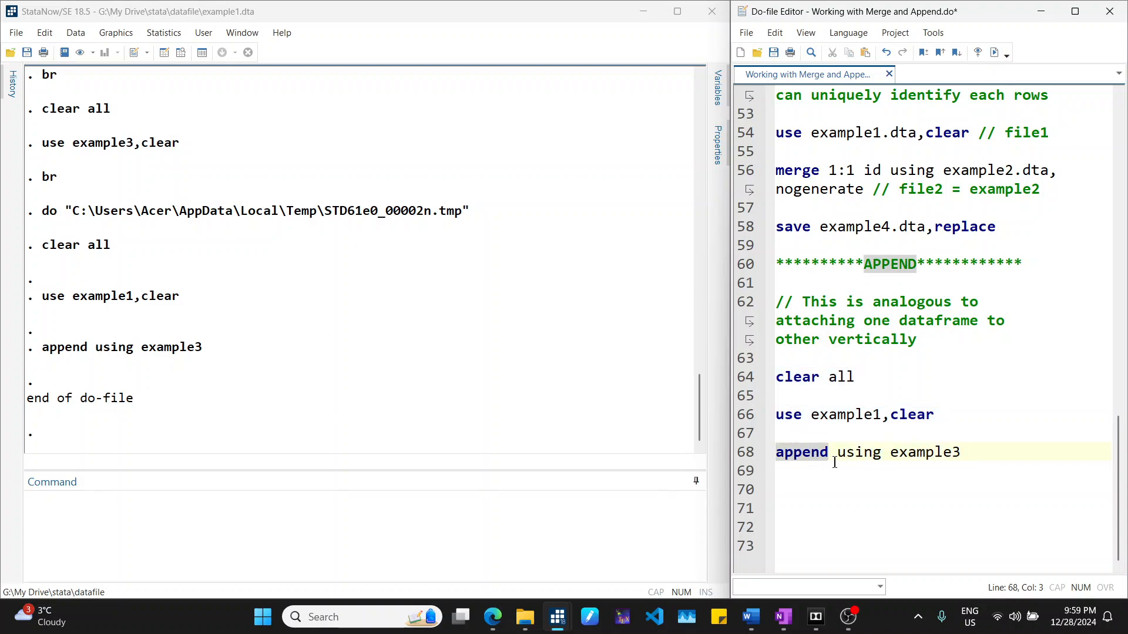
{"action": "left_click", "coordinate": [970, 453]}
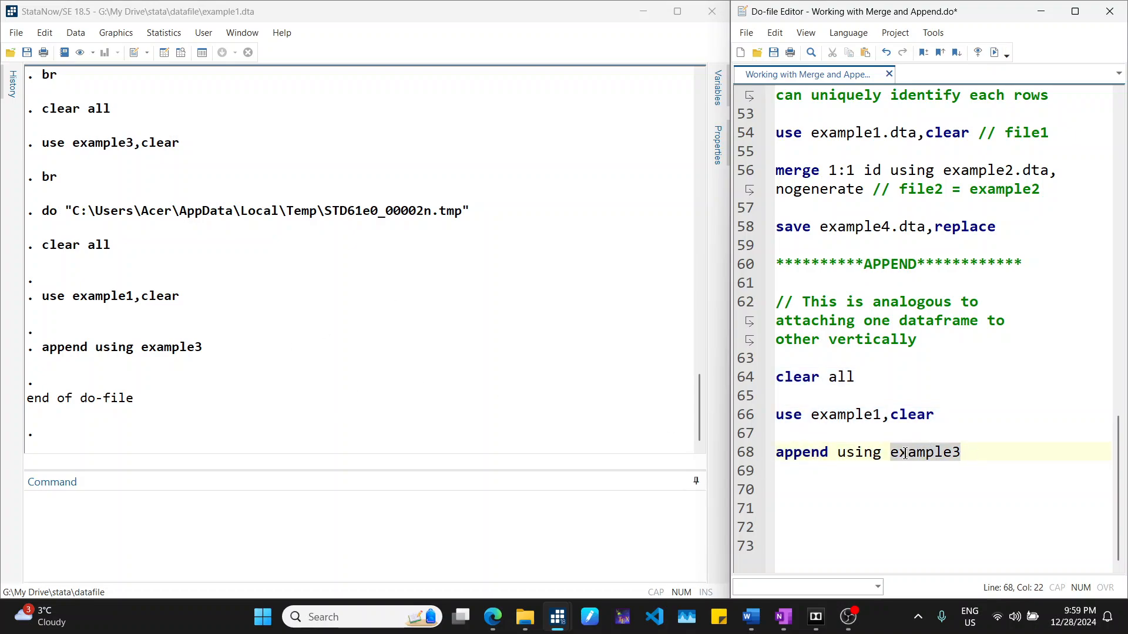
{"action": "left_click_drag", "start_coordinate": [965, 455], "coordinate": [891, 457]}
{"action": "left_click_drag", "start_coordinate": [811, 416], "coordinate": [881, 415]}
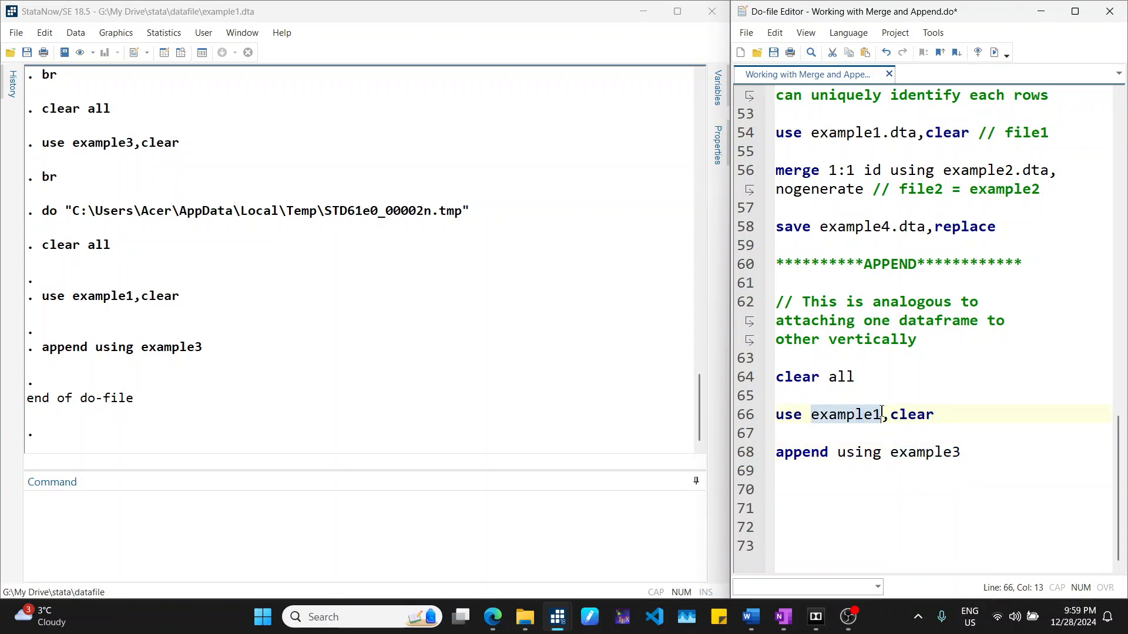
{"action": "left_click", "coordinate": [218, 502]}
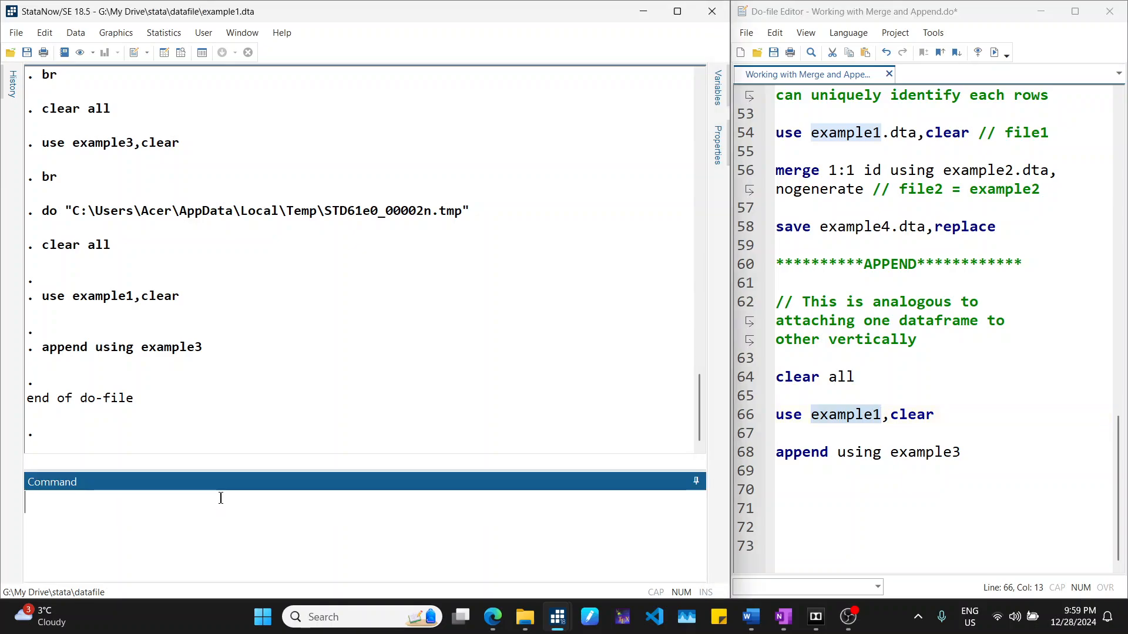
{"action": "type", "text": "br"}
{"action": "key", "text": "Return"}
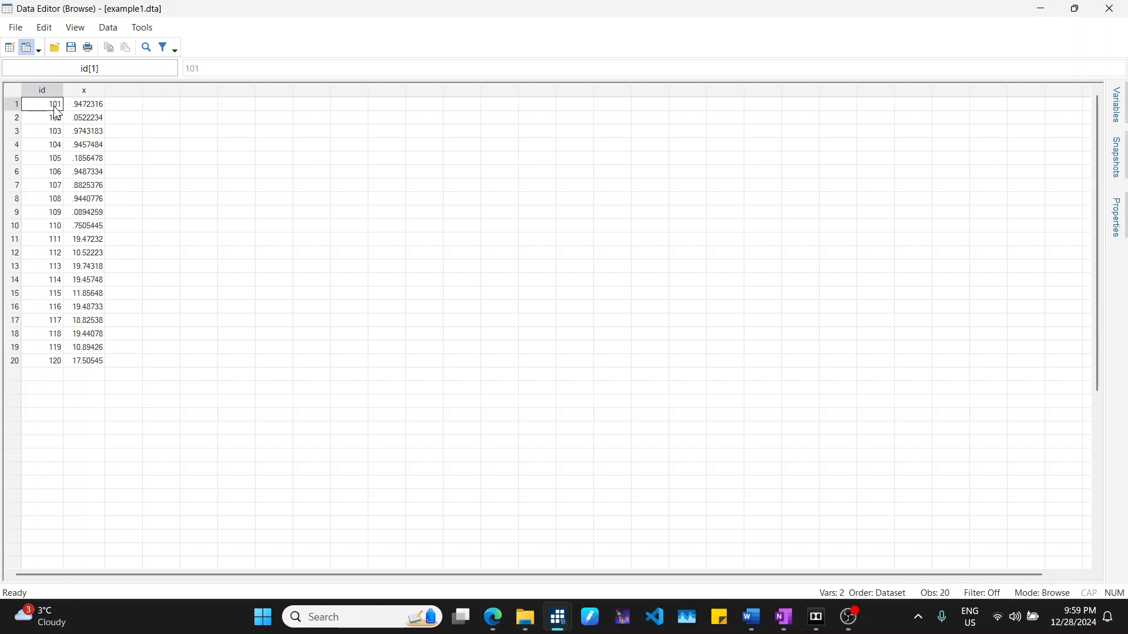
{"action": "left_click", "coordinate": [45, 360]}
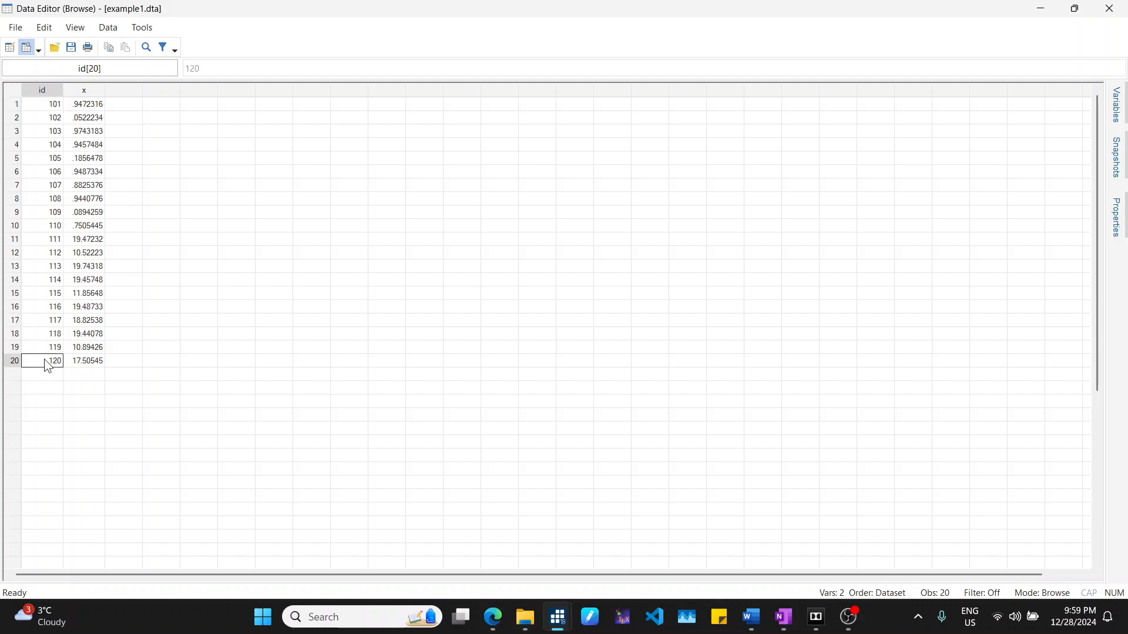
{"action": "left_click_drag", "start_coordinate": [53, 239], "coordinate": [92, 364]}
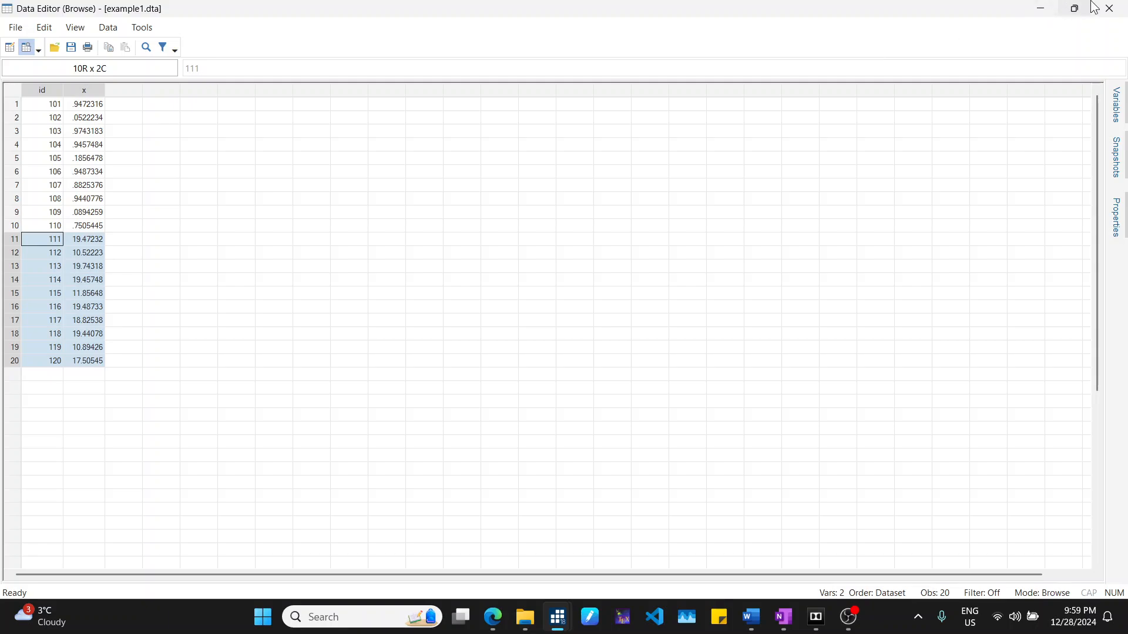
{"action": "left_click", "coordinate": [1108, 8]}
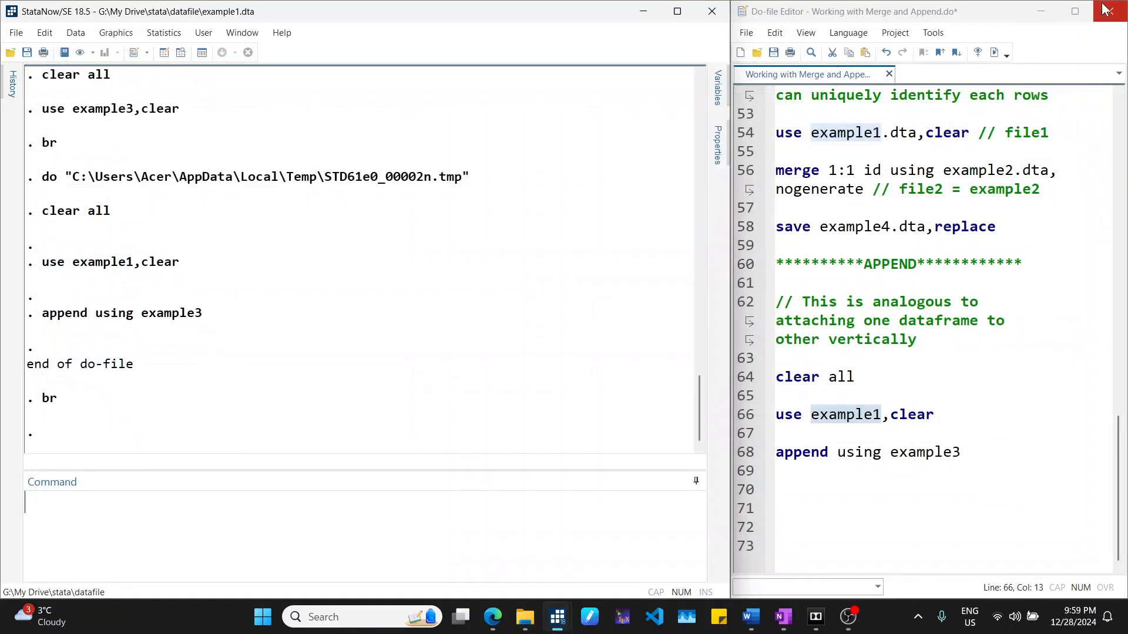
{"action": "left_click", "coordinate": [892, 249]}
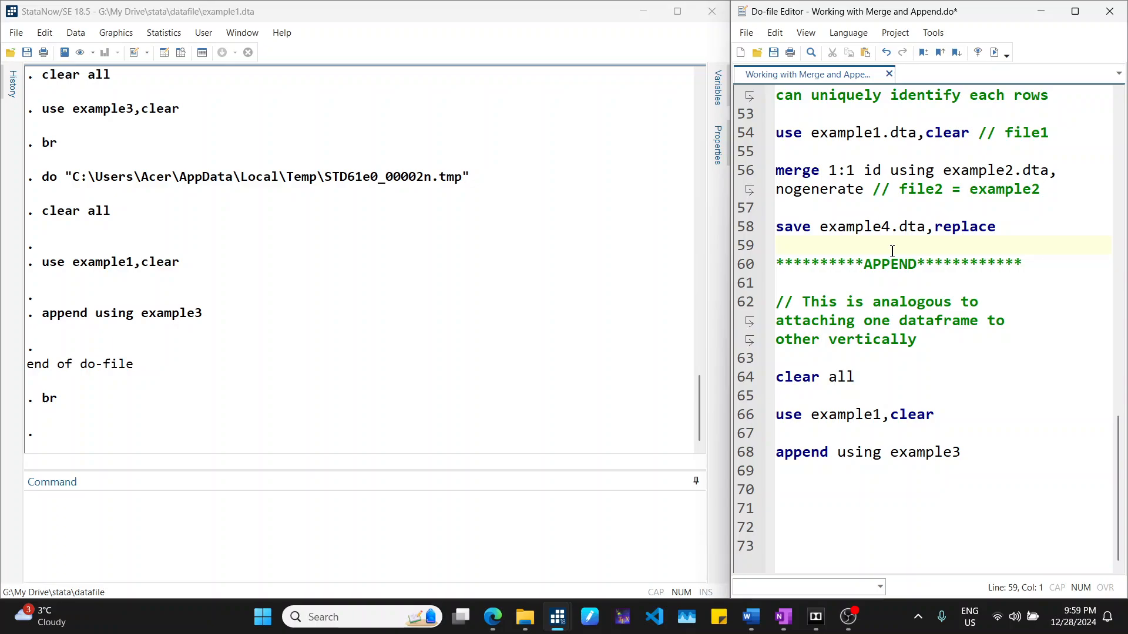
{"action": "scroll", "coordinate": [892, 251], "scroll_direction": "up", "scroll_amount": 15}
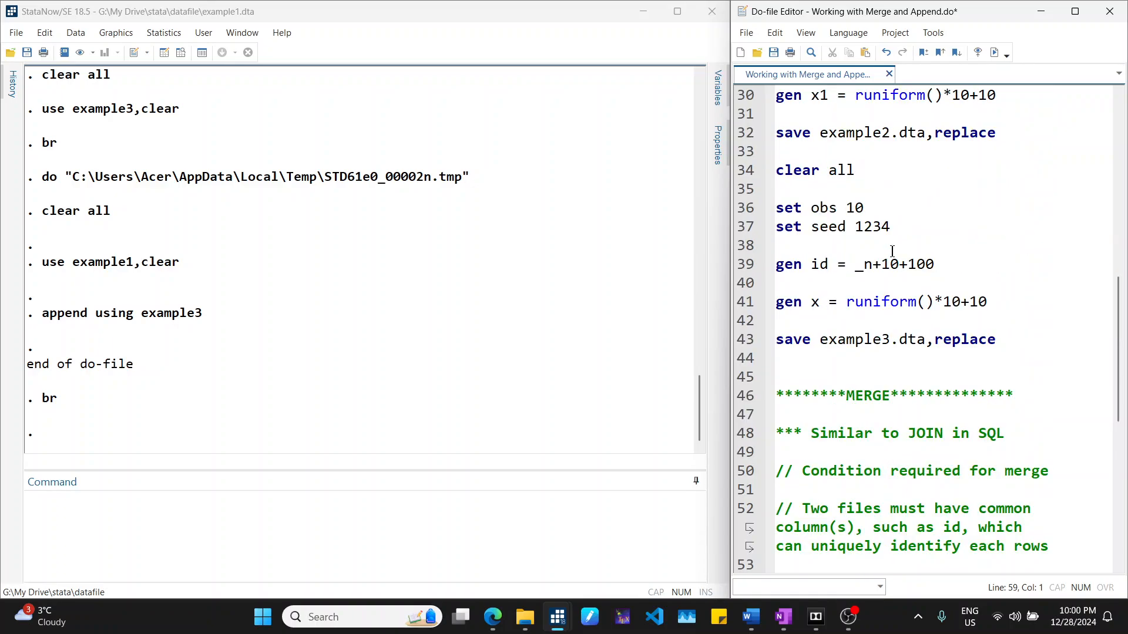